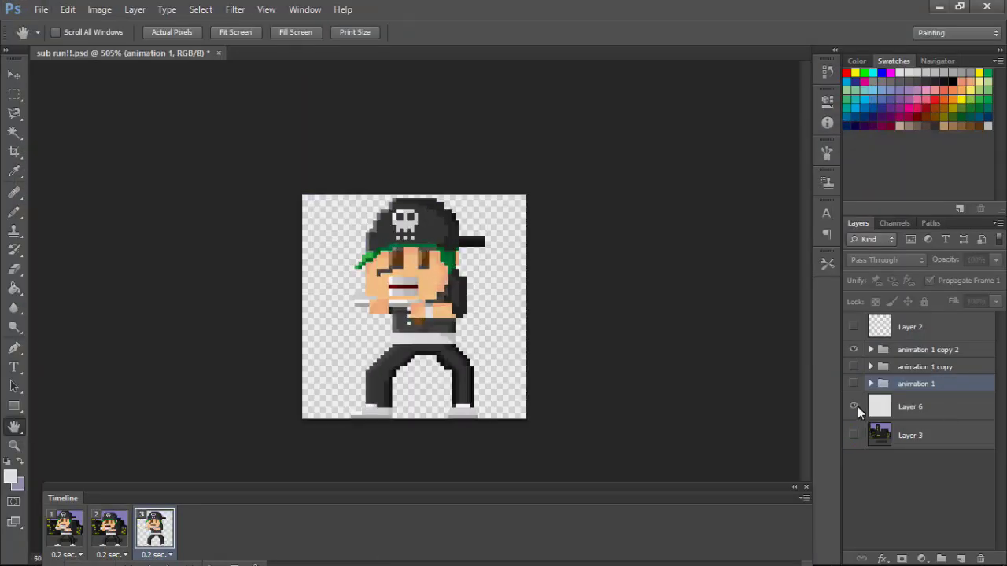
# Duplicate Layer 6 and fill the copy with navy blue using the Paint Bucket.
pyautogui.press('g')
pyautogui.click(482, 297)
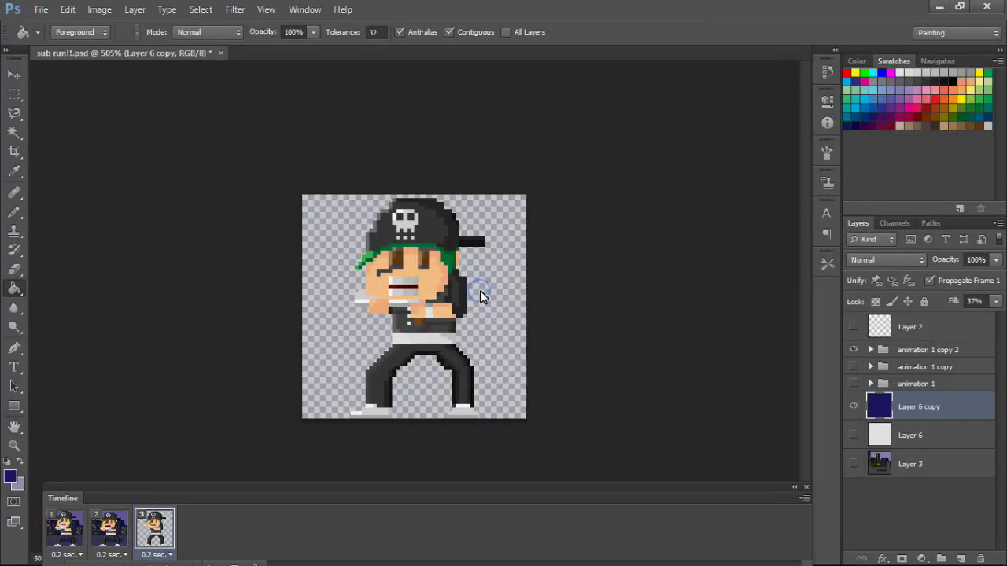
pyautogui.click(855, 125)
pyautogui.click(498, 320)
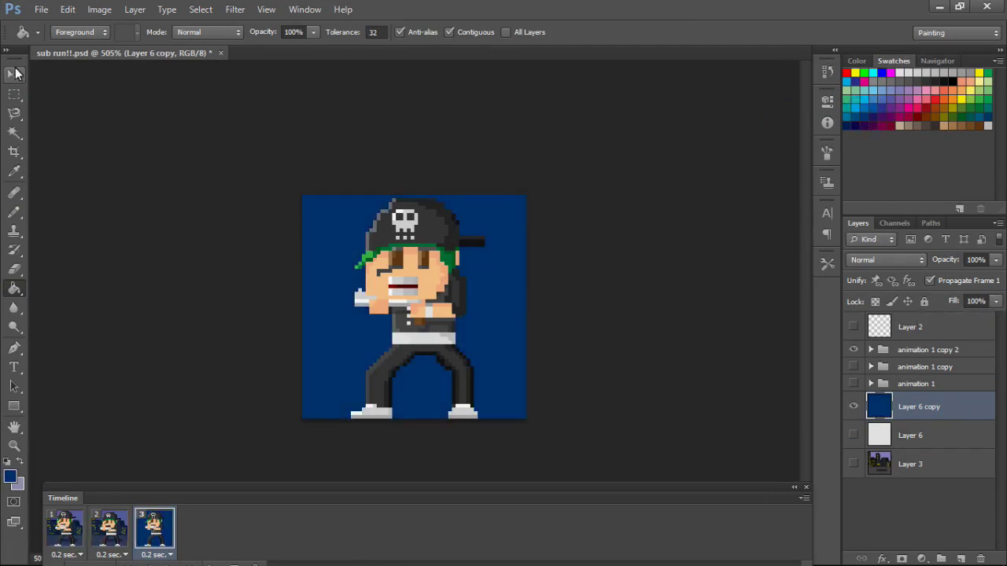
# Start a new document from the File menu and show the document size presets.
pyautogui.click(15, 73)
pyautogui.click(41, 9)
pyautogui.click(157, 30)
pyautogui.click(539, 141)
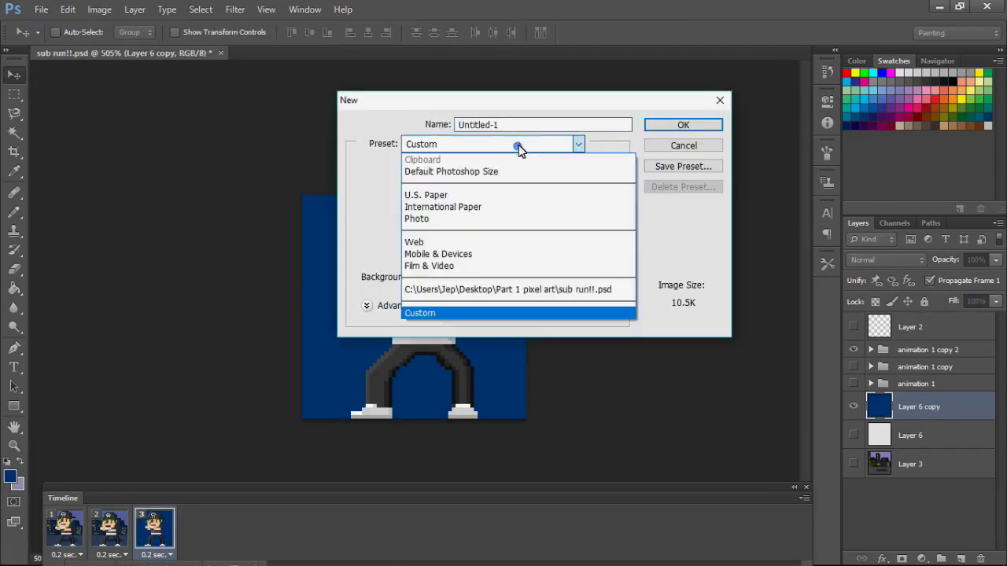
# Create a U.S. Paper document and float it in its own window.
pyautogui.click(449, 194)
pyautogui.press('Return')
pyautogui.moveTo(288, 53)
pyautogui.mouseDown()
pyautogui.moveTo(388, 111)
pyautogui.moveTo(693, 82)
pyautogui.mouseUp()
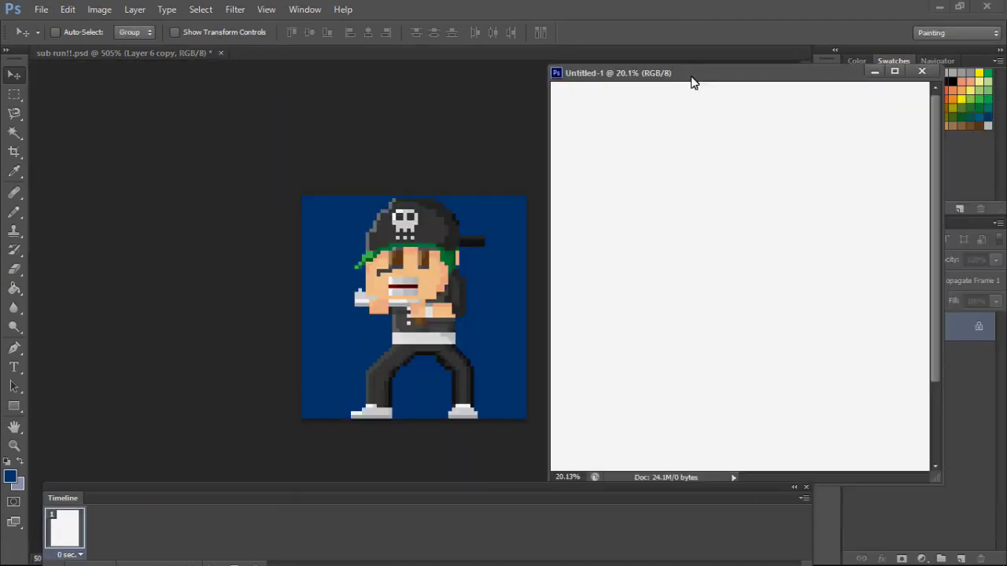
pyautogui.moveTo(557, 71); pyautogui.dragTo(560, 94)
# With a size 52 pencil, sketch the number 1 and the first stick figure.
pyautogui.press('b')
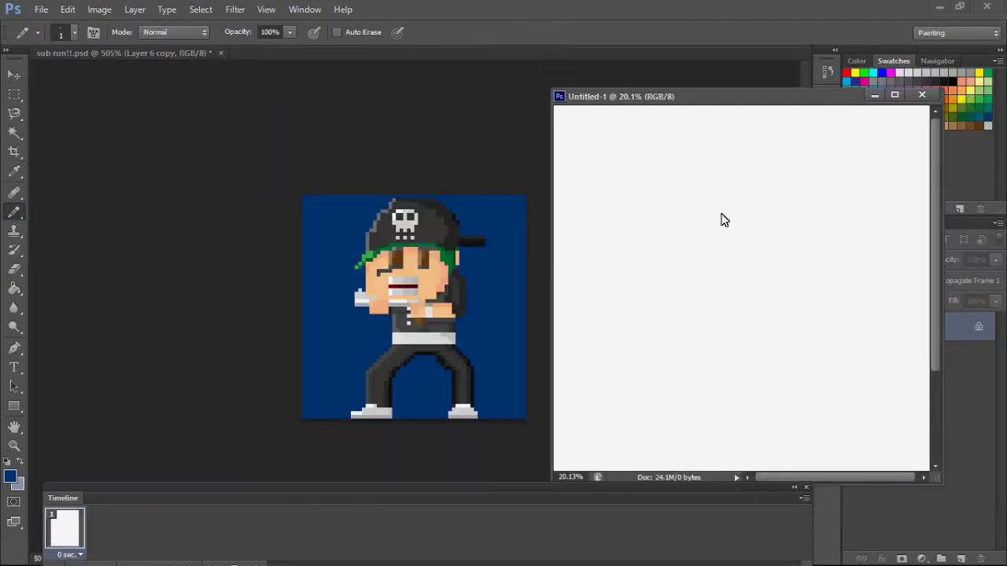
pyautogui.click(75, 33)
pyautogui.moveTo(23, 72); pyautogui.dragTo(49, 72)
pyautogui.press('Return')
pyautogui.moveTo(601, 135); pyautogui.dragTo(601, 169)
pyautogui.moveTo(626, 209); pyautogui.dragTo(621, 212)
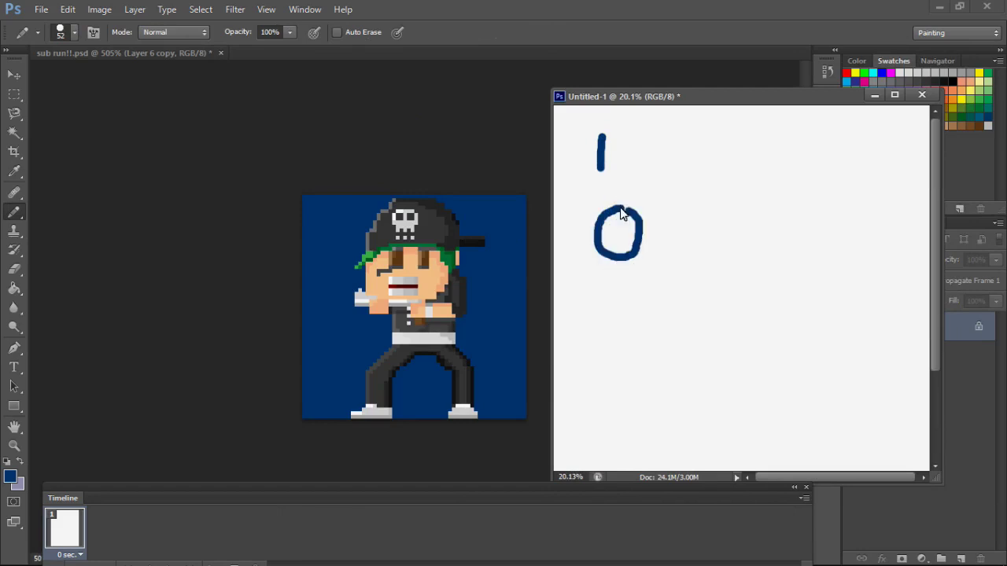
pyautogui.moveTo(619, 296); pyautogui.dragTo(594, 327)
# Sketch numbered stick figures 2 and 3 with heads, bodies and legs.
pyautogui.moveTo(712, 159); pyautogui.dragTo(718, 173)
pyautogui.moveTo(719, 209)
pyautogui.mouseDown()
pyautogui.moveTo(726, 243)
pyautogui.moveTo(720, 210)
pyautogui.mouseUp()
pyautogui.moveTo(705, 250); pyautogui.dragTo(706, 303)
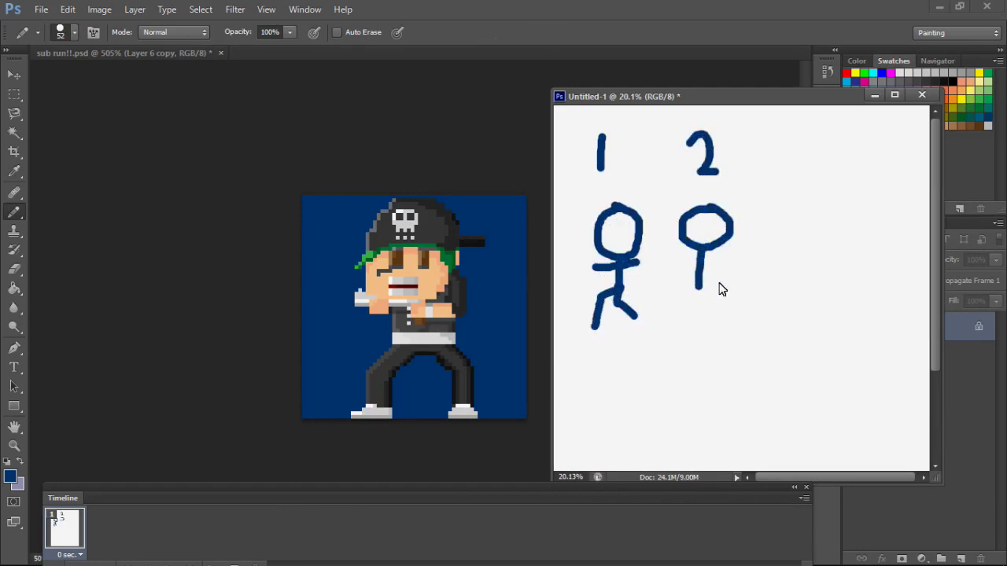
pyautogui.hotkey('ctrl', 'z')
pyautogui.moveTo(700, 286); pyautogui.dragTo(671, 298)
pyautogui.moveTo(776, 135); pyautogui.dragTo(778, 173)
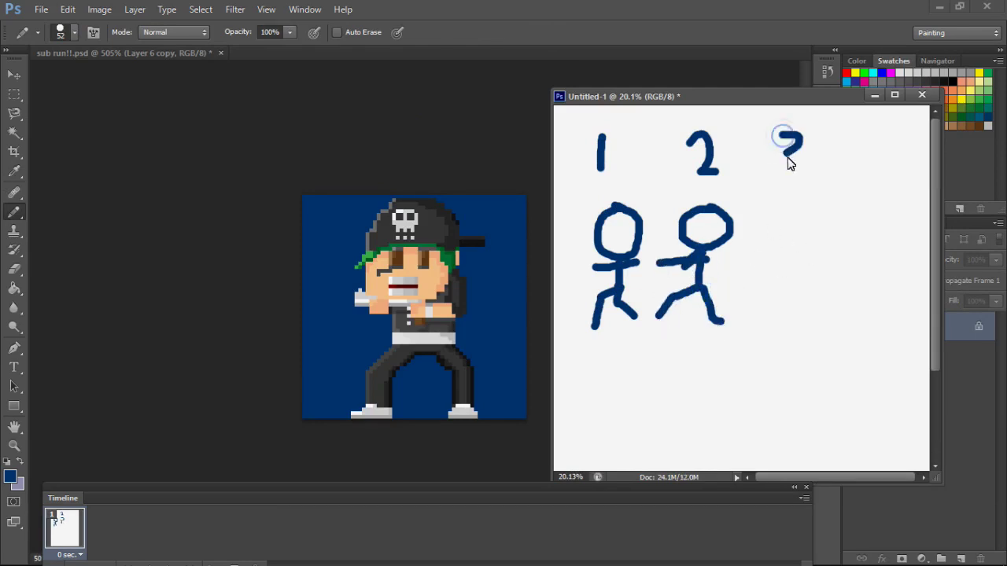
pyautogui.moveTo(796, 206); pyautogui.dragTo(791, 246)
pyautogui.moveTo(777, 293); pyautogui.dragTo(767, 313)
pyautogui.moveTo(796, 279); pyautogui.dragTo(804, 311)
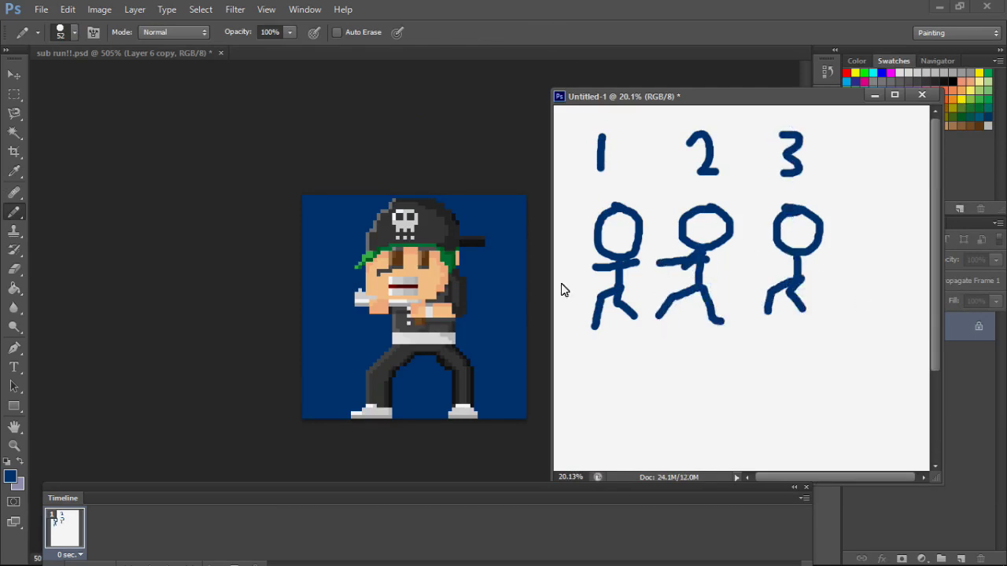
# Erase a wide band across the figures' legs and redraw the second figure's leg.
pyautogui.click(15, 268)
pyautogui.moveTo(563, 310)
pyautogui.mouseDown()
pyautogui.moveTo(805, 302)
pyautogui.moveTo(632, 292)
pyautogui.moveTo(806, 324)
pyautogui.mouseUp()
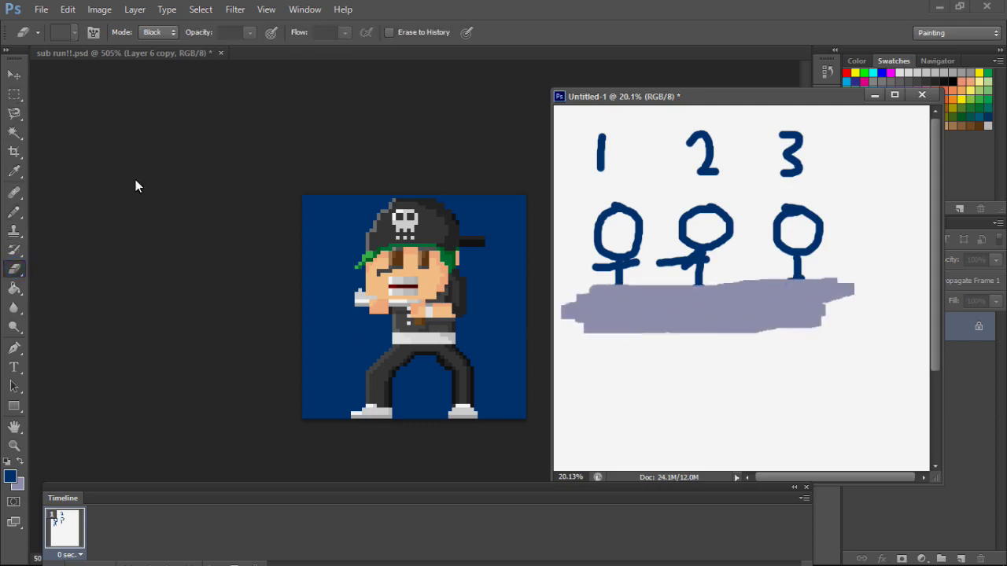
pyautogui.press('b')
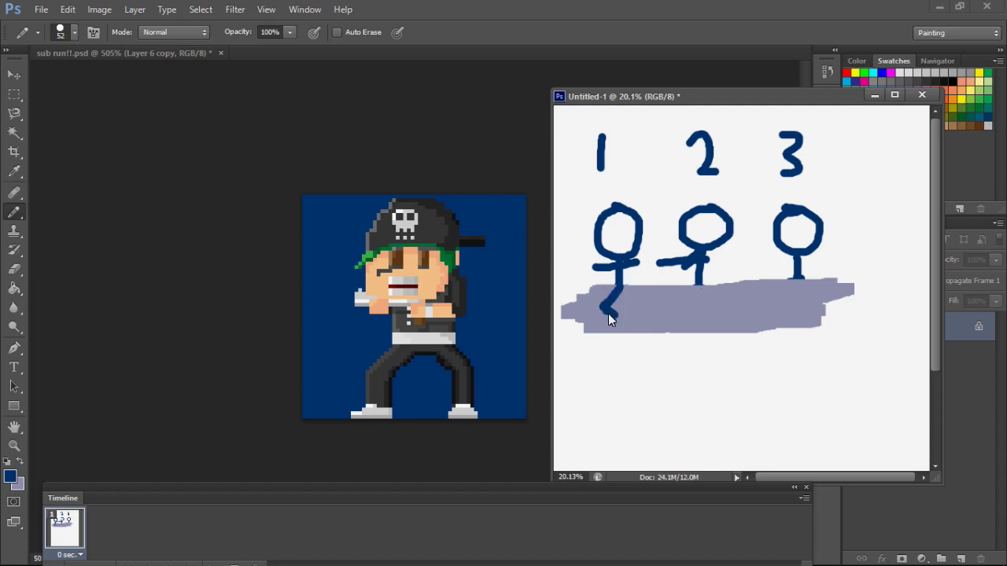
pyautogui.moveTo(696, 288); pyautogui.dragTo(694, 324)
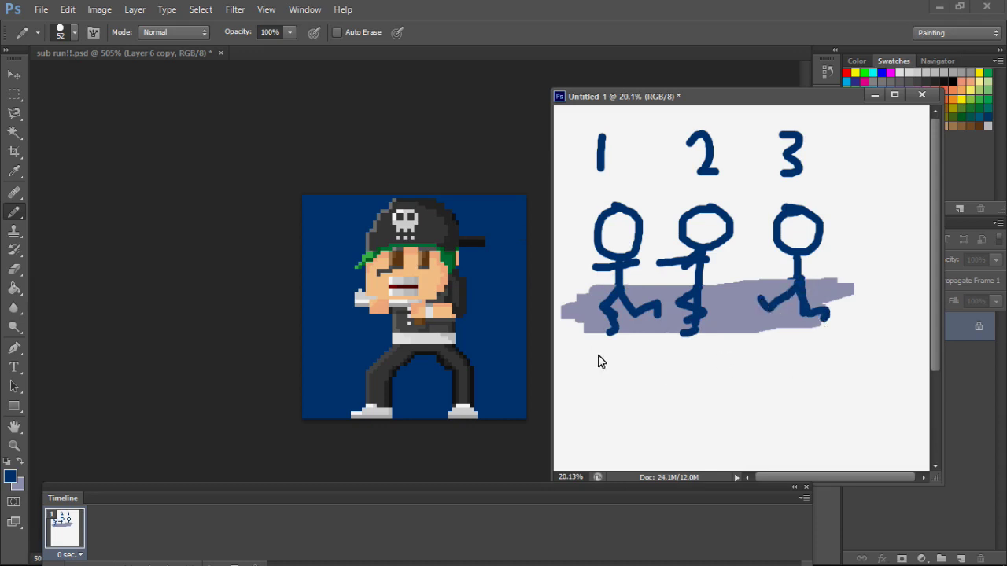
# Draw a right arrow below the band, digits 4, 5, 6, and a long left arrow.
pyautogui.moveTo(590, 358); pyautogui.dragTo(818, 363)
pyautogui.moveTo(602, 382); pyautogui.dragTo(644, 405)
pyautogui.moveTo(728, 376); pyautogui.dragTo(722, 398)
pyautogui.moveTo(810, 370); pyautogui.dragTo(794, 397)
pyautogui.moveTo(844, 429); pyautogui.dragTo(627, 465)
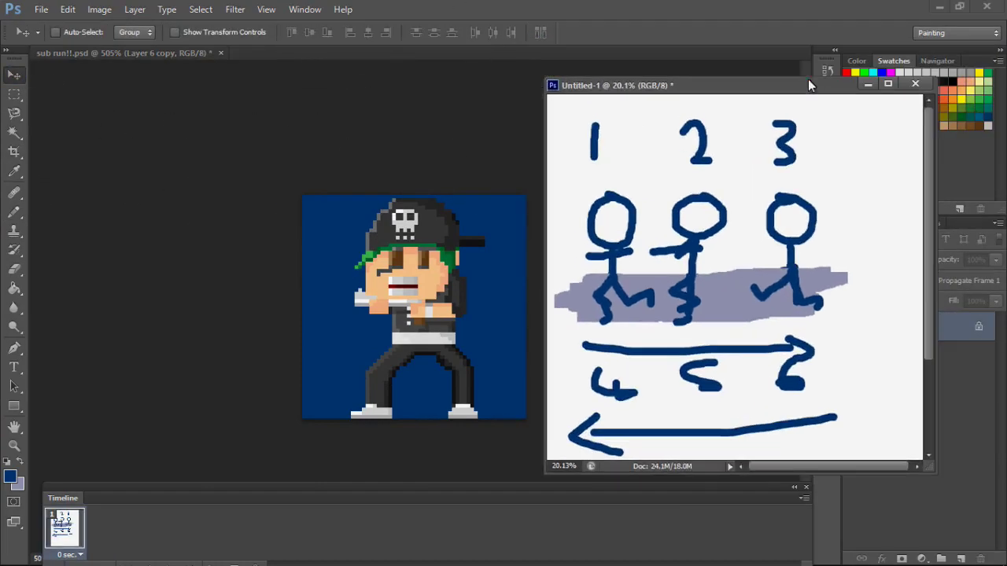
# Park the sketch window top-left and expand the animation 1 copy group's layers.
pyautogui.moveTo(732, 79)
pyautogui.mouseDown()
pyautogui.moveTo(732, 232)
pyautogui.moveTo(190, 5)
pyautogui.mouseUp()
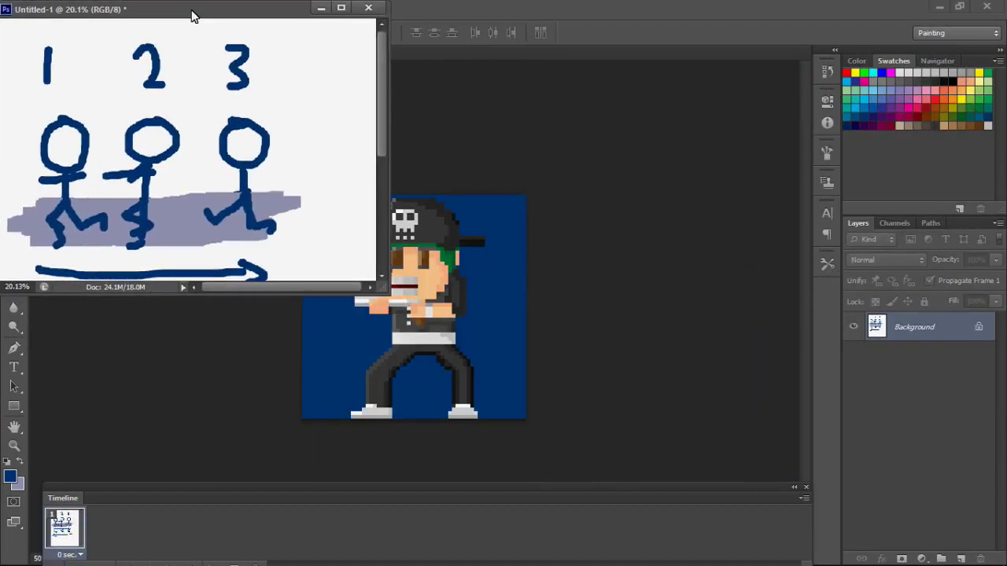
pyautogui.moveTo(382, 281); pyautogui.dragTo(276, 283)
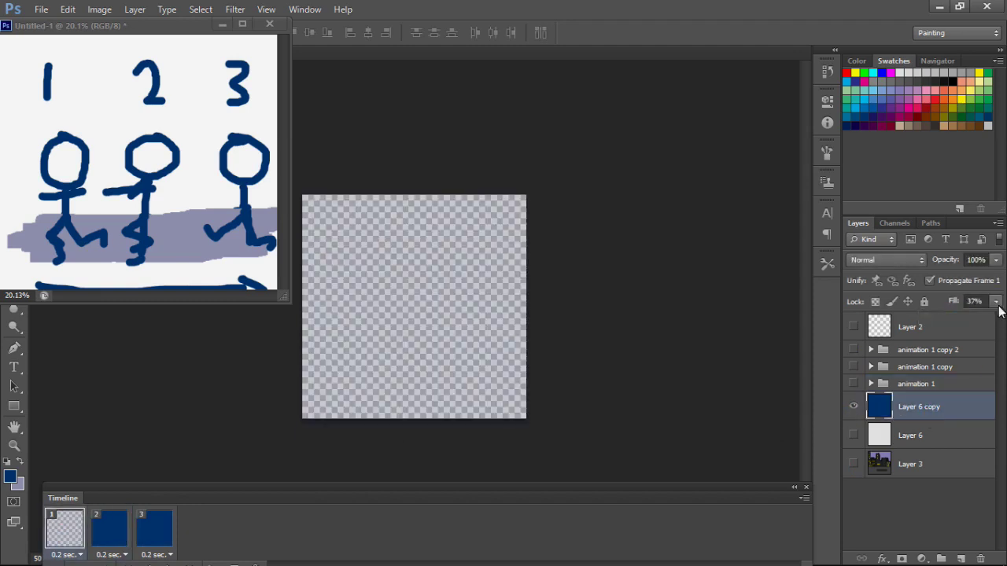
pyautogui.click(854, 383)
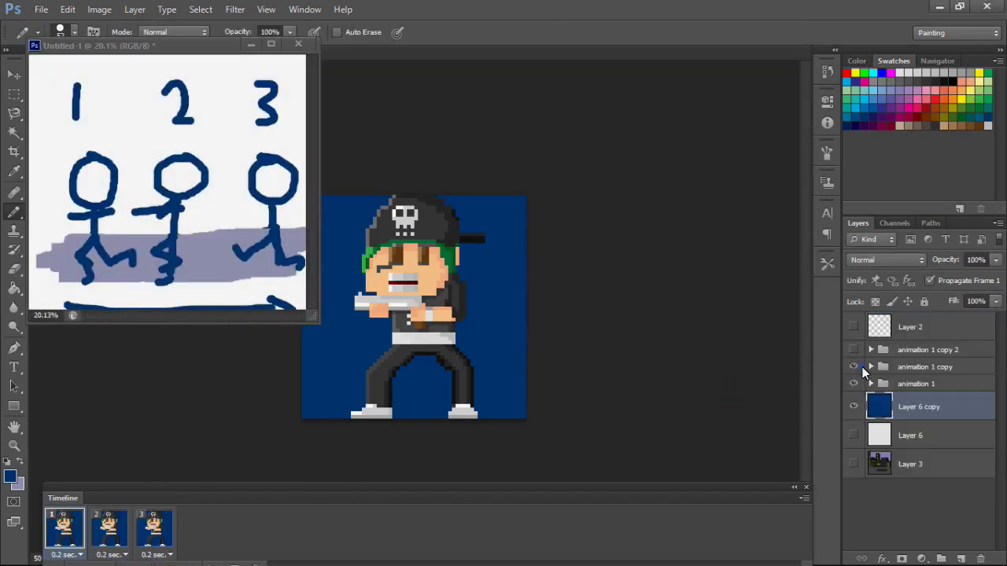
pyautogui.click(905, 384)
pyautogui.click(924, 366)
pyautogui.press('v')
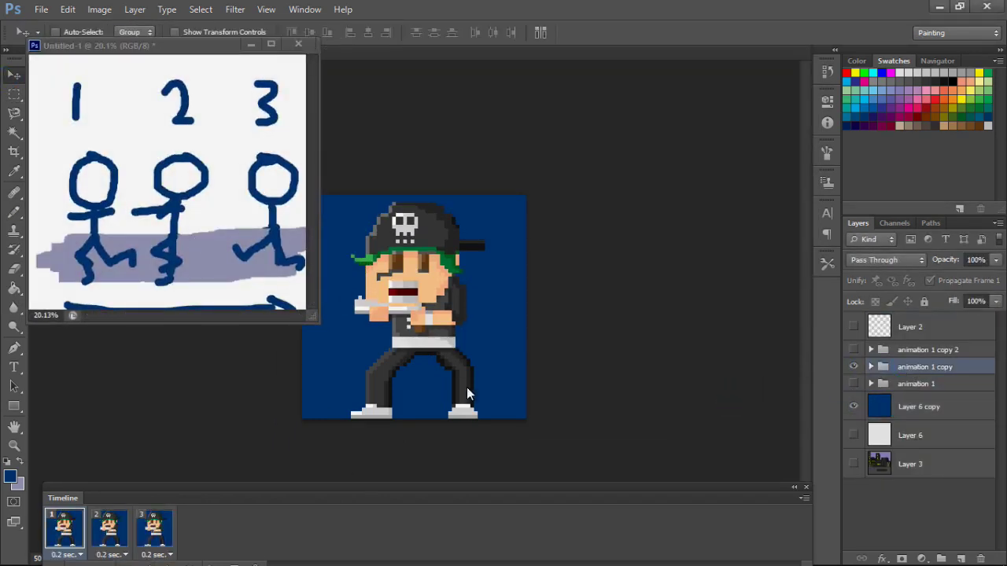
pyautogui.click(871, 367)
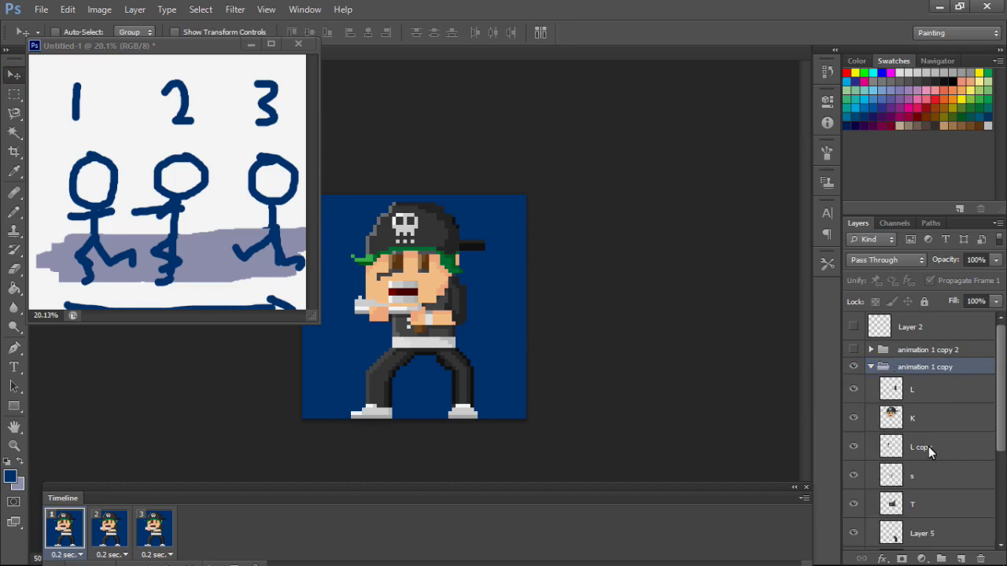
pyautogui.click(928, 447)
pyautogui.click(853, 533)
pyautogui.click(854, 533)
# Flip the Layer 5 leg to the right and rotate it into a stride angle.
pyautogui.hotkey('ctrl', 't')
pyautogui.press('Return')
pyautogui.click(920, 534)
pyautogui.hotkey('ctrl', 't')
pyautogui.moveTo(394, 382); pyautogui.dragTo(556, 381)
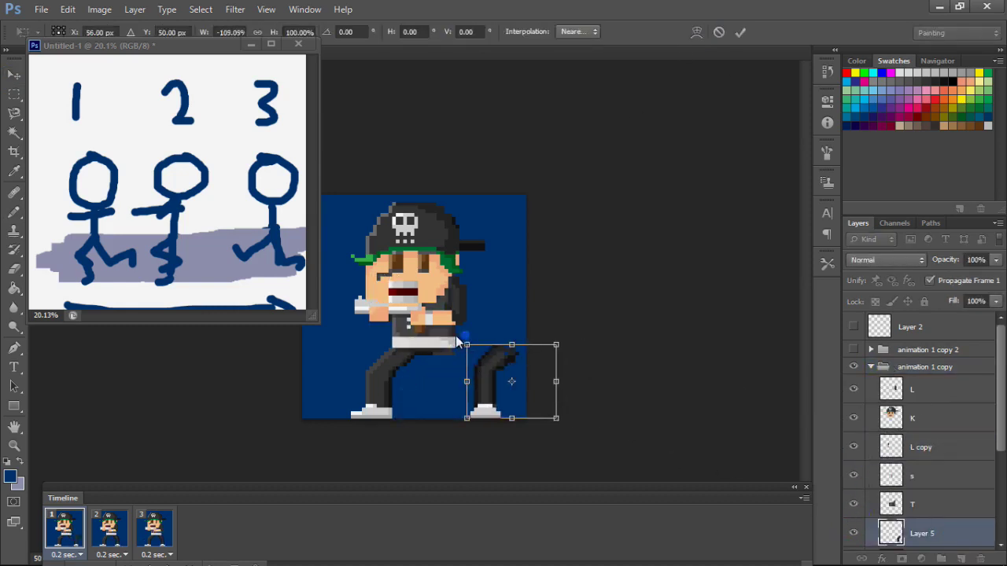
pyautogui.moveTo(458, 342); pyautogui.dragTo(452, 369)
pyautogui.press('Return')
# Show the second and third frames and delete the navy Layer 6 copy.
pyautogui.click(92, 537)
pyautogui.click(854, 349)
pyautogui.click(853, 349)
pyautogui.scroll(-2, 926, 438)
pyautogui.press('Delete')
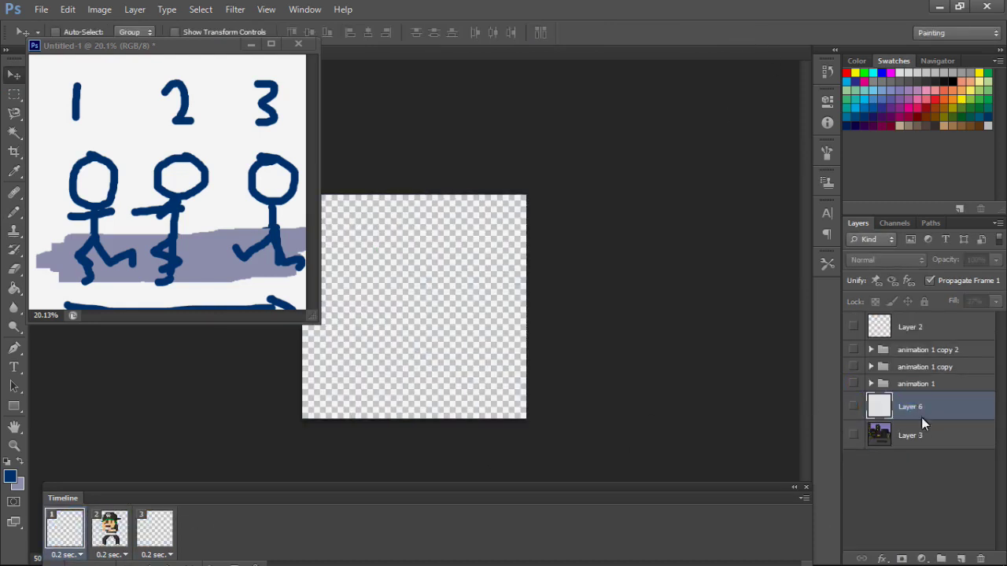
# Add a new Layer 7 and fill it navy blue.
pyautogui.rightClick(924, 424)
pyautogui.click(961, 558)
pyautogui.press('g')
pyautogui.hotkey('alt', 'BackSpace')
pyautogui.click(120, 538)
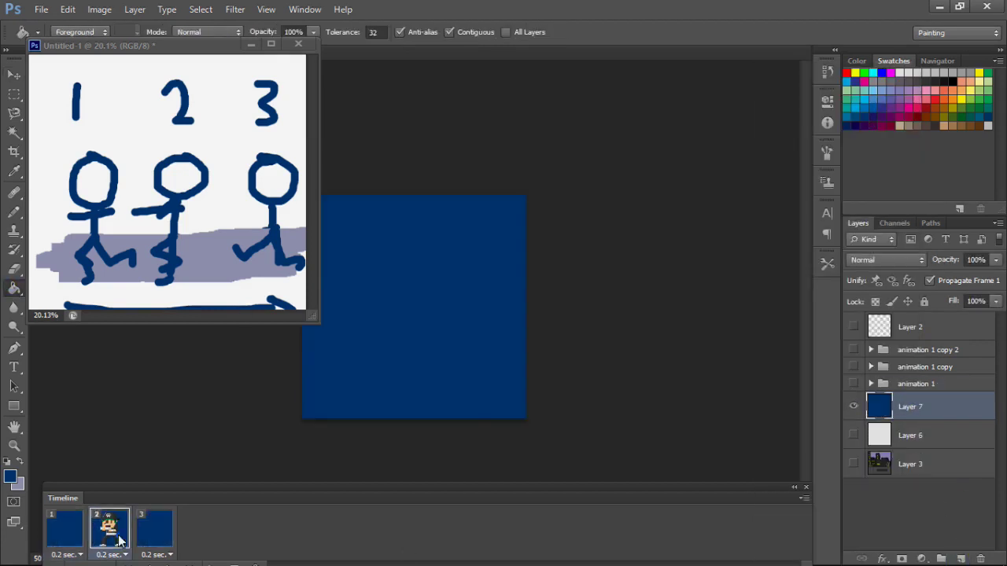
# Duplicate the animation 1 copy group.
pyautogui.click(942, 370)
pyautogui.rightClick(924, 367)
pyautogui.click(834, 236)
pyautogui.click(635, 163)
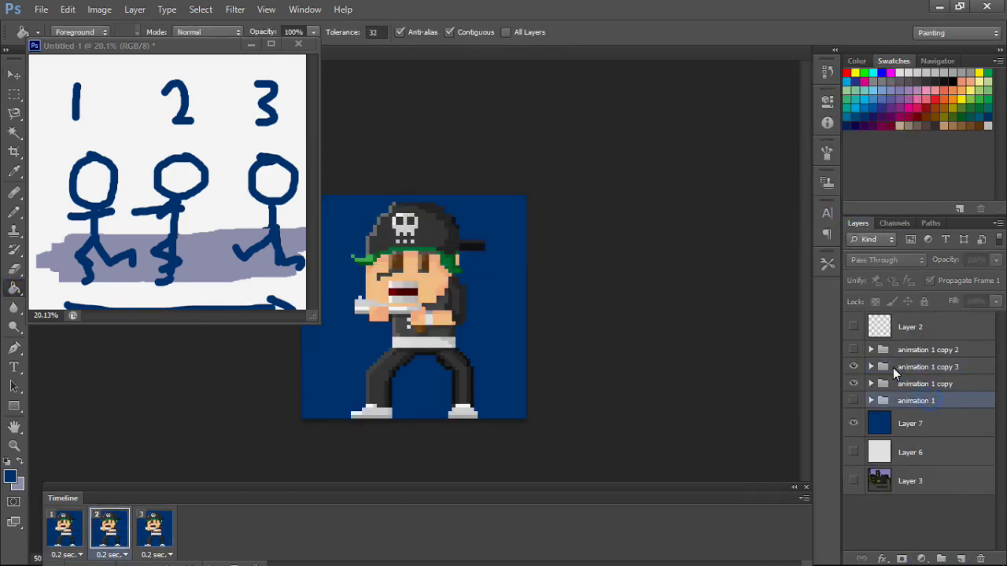
# Flip the Layer 5 leg, rotate it about -43°, and move it up-right.
pyautogui.click(870, 384)
pyautogui.click(920, 464)
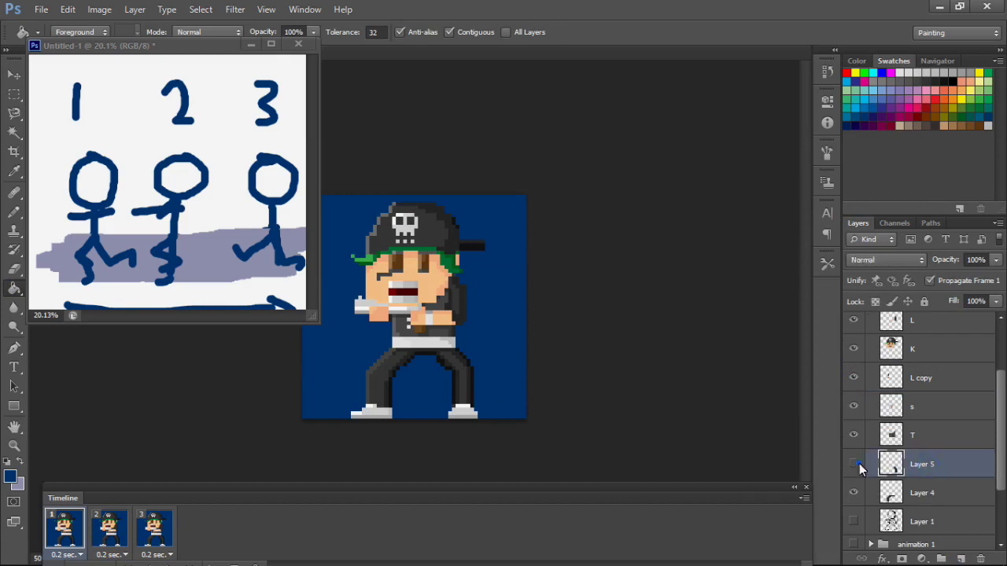
pyautogui.hotkey('ctrl', 't')
pyautogui.moveTo(397, 380); pyautogui.dragTo(477, 382)
pyautogui.moveTo(487, 429); pyautogui.dragTo(523, 393)
pyautogui.moveTo(423, 388); pyautogui.dragTo(453, 372)
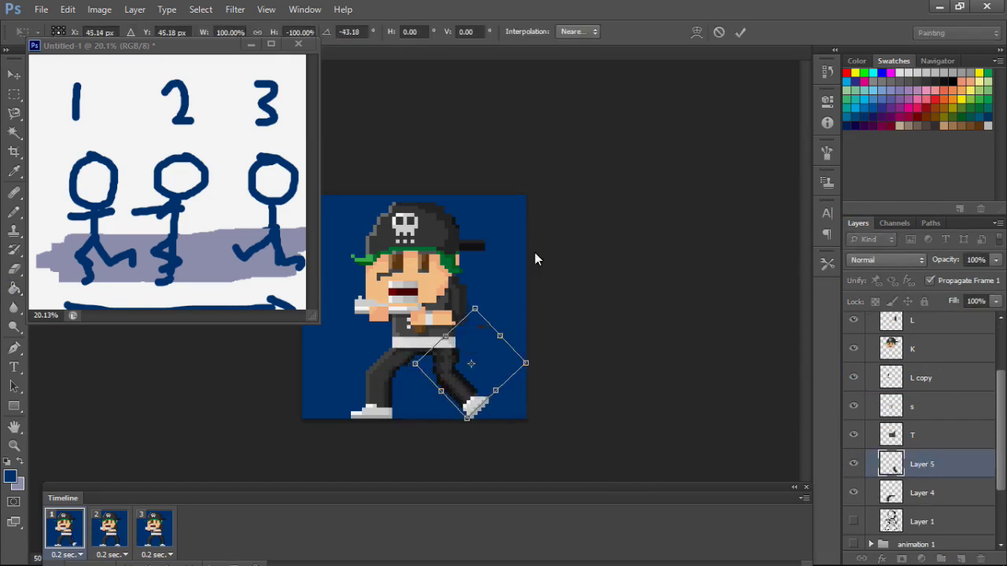
pyautogui.press('Return')
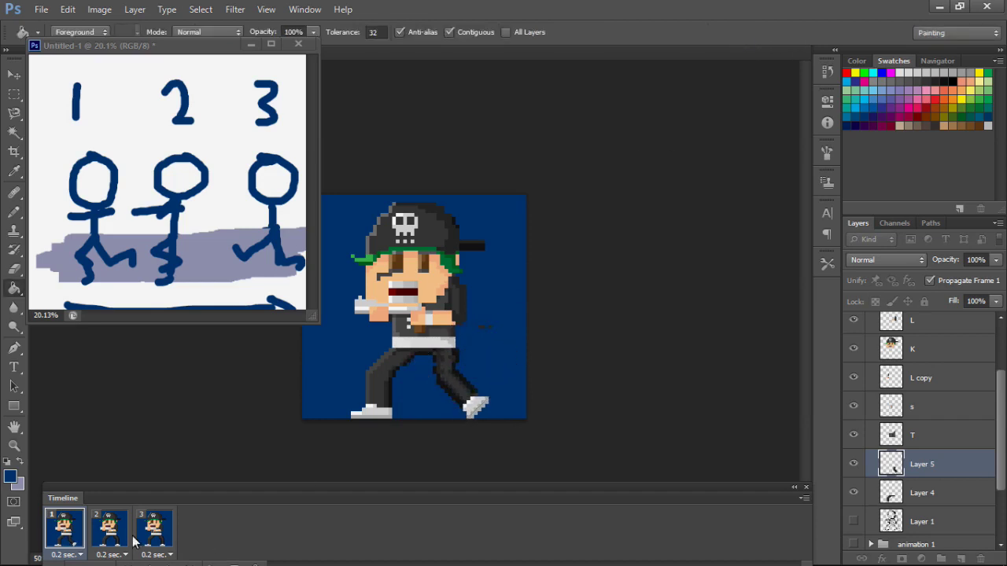
# Rotate the Layer 4 leg about -20° into the stride.
pyautogui.click(936, 492)
pyautogui.hotkey('ctrl', 't')
pyautogui.moveTo(483, 358)
pyautogui.mouseDown()
pyautogui.moveTo(462, 315)
pyautogui.moveTo(387, 370)
pyautogui.moveTo(600, 380)
pyautogui.mouseUp()
pyautogui.press('Return')
pyautogui.hotkey('ctrl', 't')
pyautogui.scroll(3, 883, 386)
pyautogui.click(742, 33)
# In the sketch document, draw arrows under poses 1 and 2 and beside 3.
pyautogui.rightClick(902, 385)
pyautogui.click(118, 163)
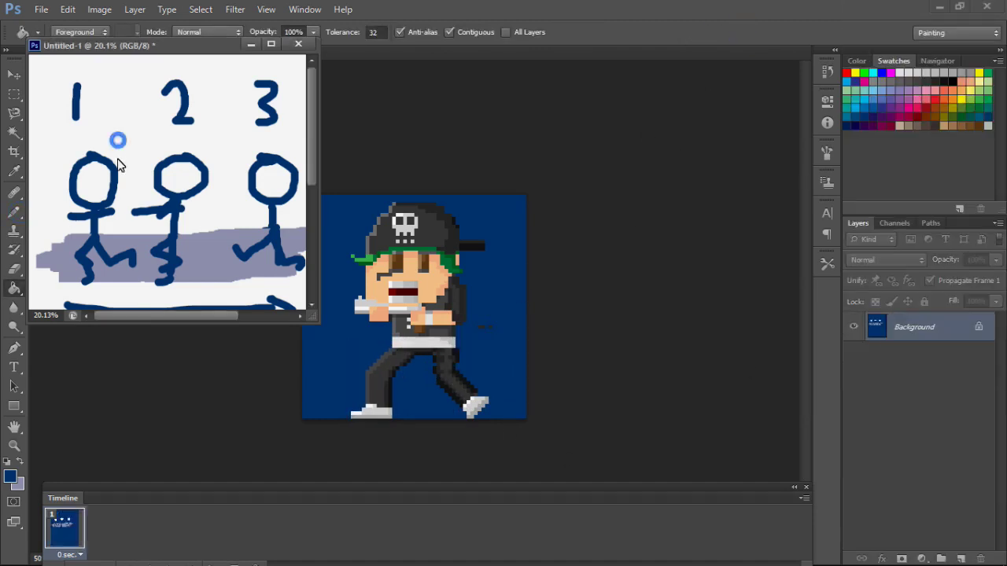
pyautogui.press('b')
pyautogui.moveTo(106, 101); pyautogui.dragTo(106, 143)
pyautogui.moveTo(88, 133); pyautogui.dragTo(121, 135)
pyautogui.moveTo(168, 114)
pyautogui.mouseDown()
pyautogui.moveTo(167, 146)
pyautogui.moveTo(191, 120)
pyautogui.mouseUp()
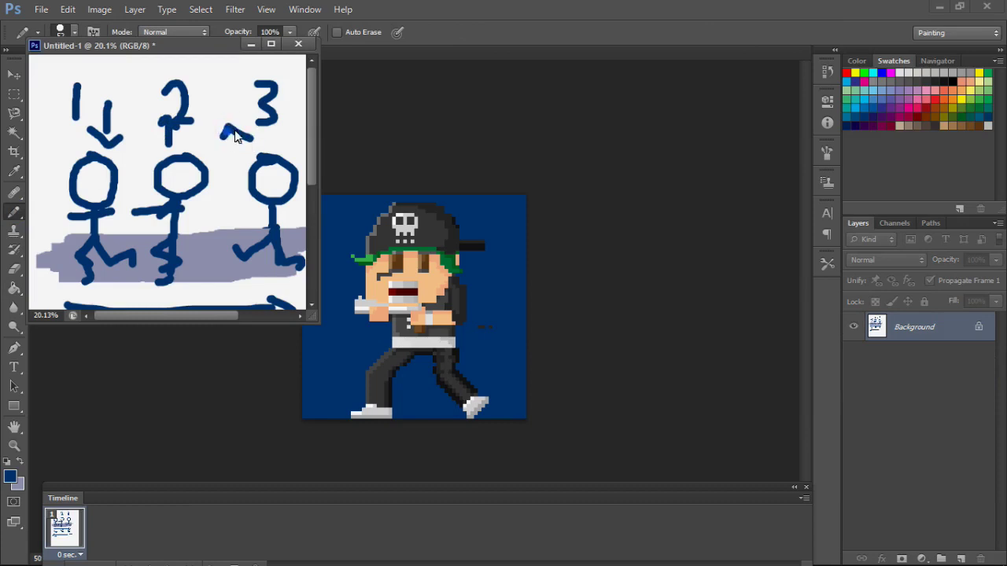
# Back in the pixel-art document, duplicate the animation group as animation 1 copy 4.
pyautogui.click(702, 279)
pyautogui.rightClick(914, 383)
pyautogui.click(716, 225)
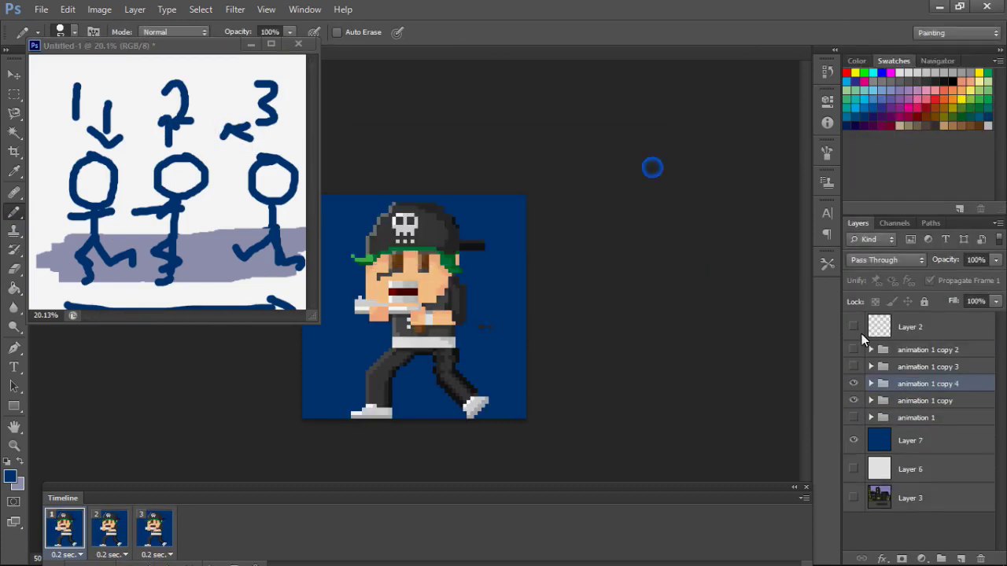
pyautogui.hotkey('ctrl', 't')
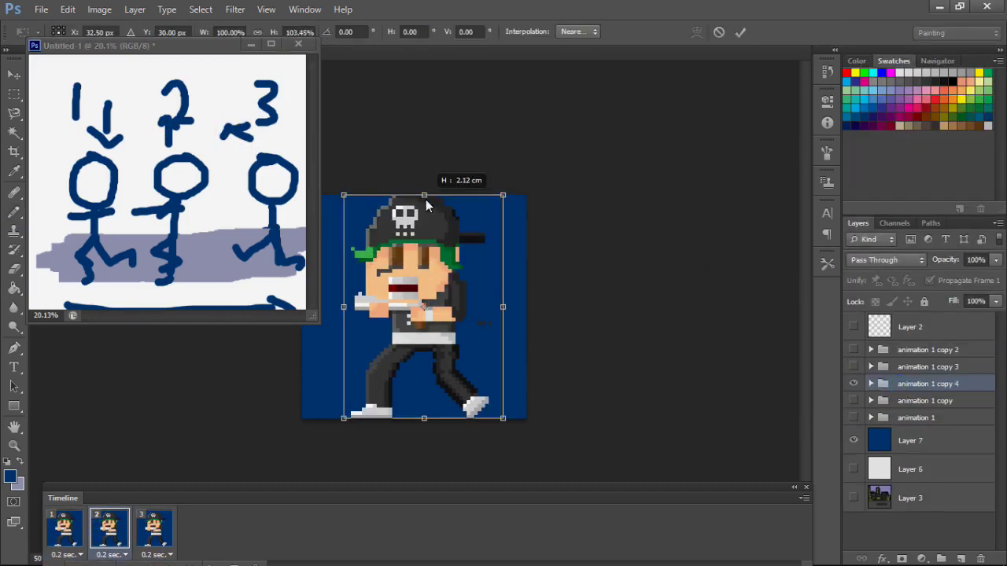
# Expand animation 1 copy 4 and transform the K head, then the L copy, s and T layers.
pyautogui.click(871, 383)
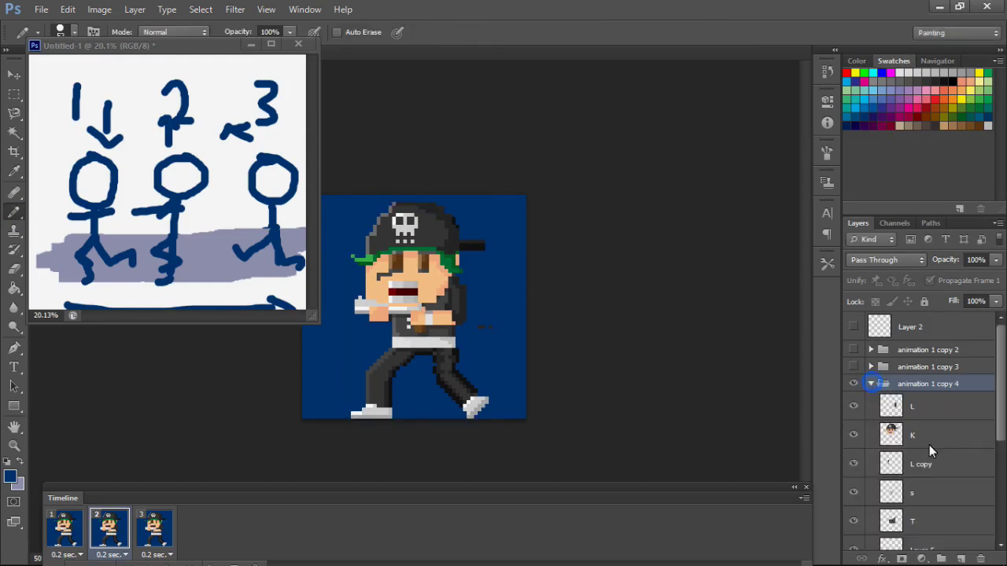
pyautogui.click(930, 438)
pyautogui.hotkey('ctrl', 't')
pyautogui.click(741, 32)
pyautogui.click(920, 464)
pyautogui.keyDown('shift'); pyautogui.click(923, 517); pyautogui.keyUp('shift')
pyautogui.hotkey('ctrl', 't')
pyautogui.click(741, 32)
pyautogui.scroll(-2, 854, 472)
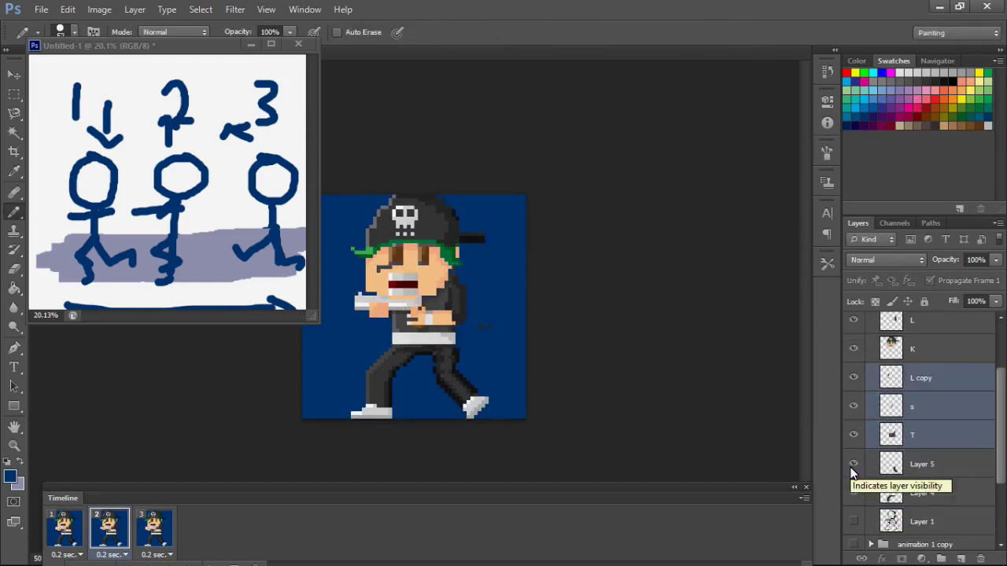
# On Layer 4, shift the front leg about 25 px right, then nudge it slightly left.
pyautogui.click(921, 492)
pyautogui.rightClick(43, 86)
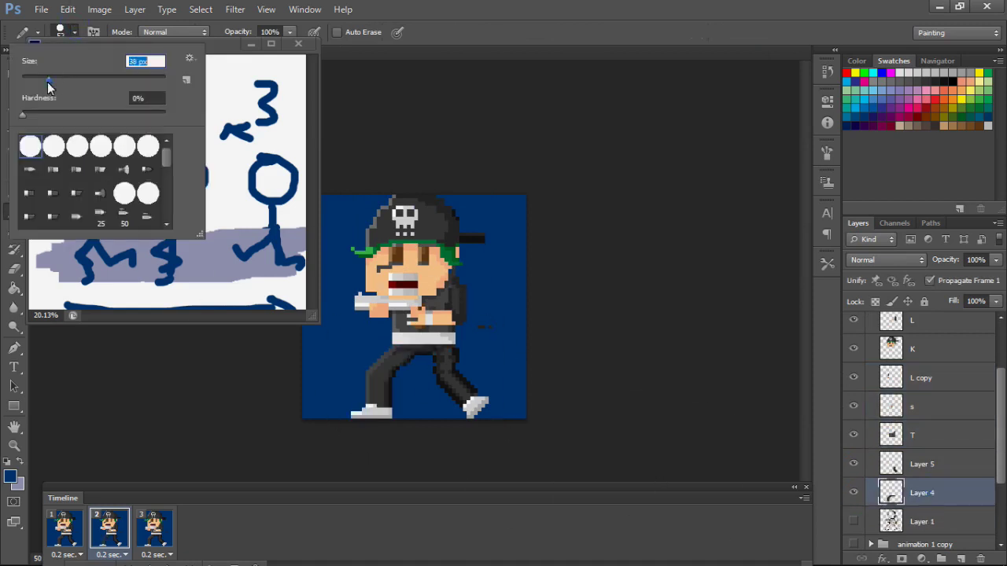
pyautogui.press('Escape')
pyautogui.press('e')
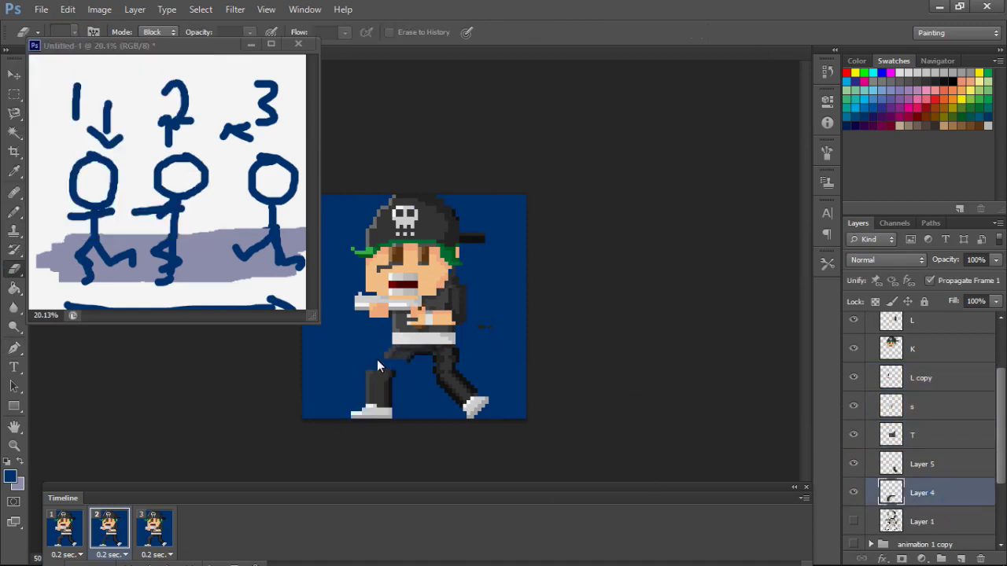
pyautogui.press('v')
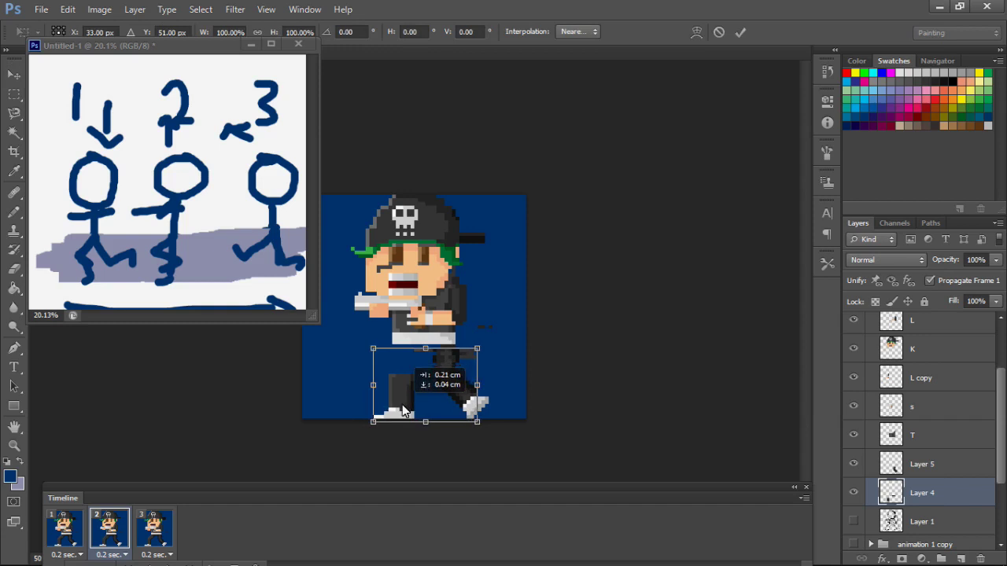
pyautogui.moveTo(394, 364); pyautogui.dragTo(413, 364)
pyautogui.hotkey('ctrl', 't')
pyautogui.press('Left')
pyautogui.press('Return')
# Move up to Layer 5 to erase and redraw the back leg, then select frame 2.
pyautogui.press('b')
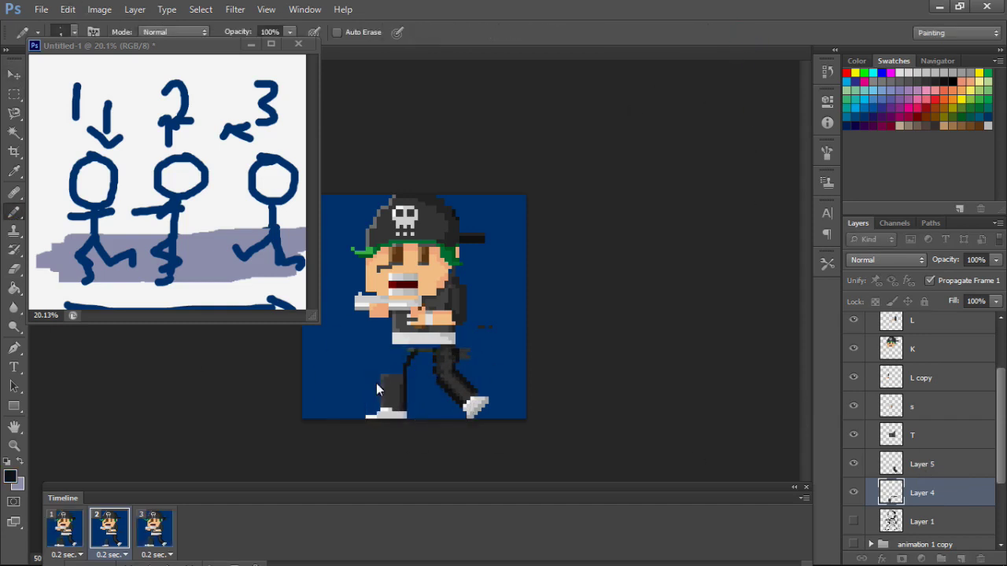
pyautogui.hotkey('alt', ']')
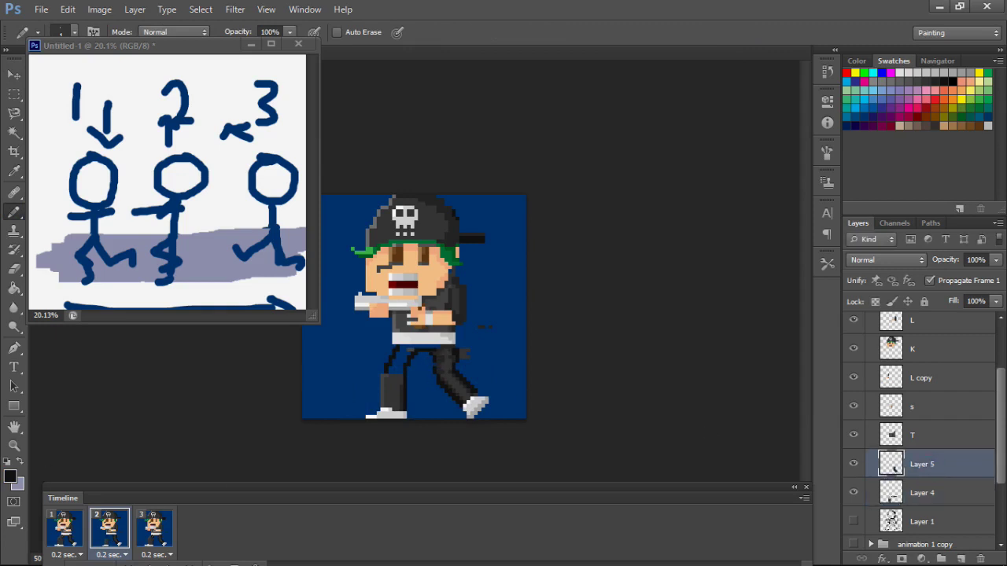
pyautogui.press('e')
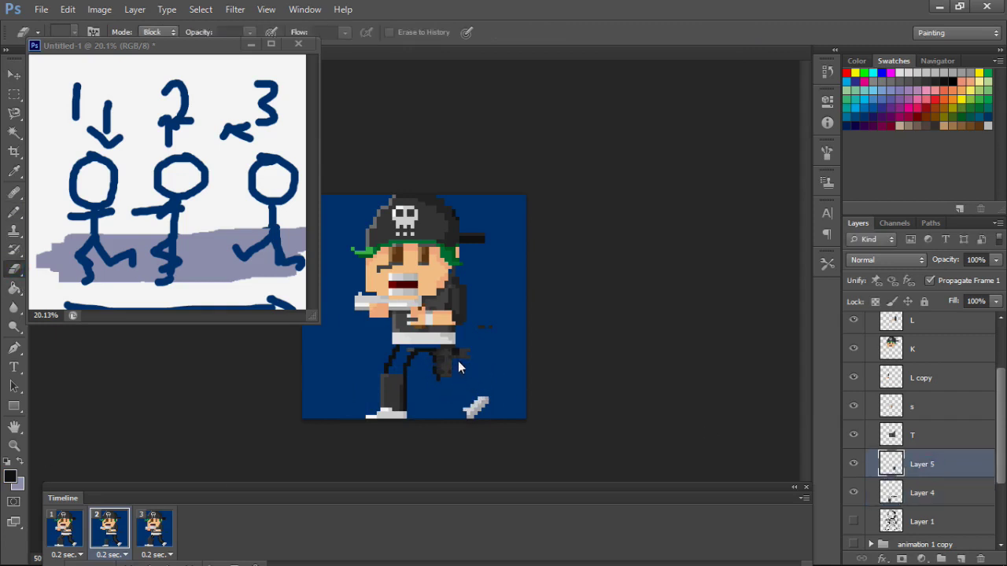
pyautogui.click(13, 211)
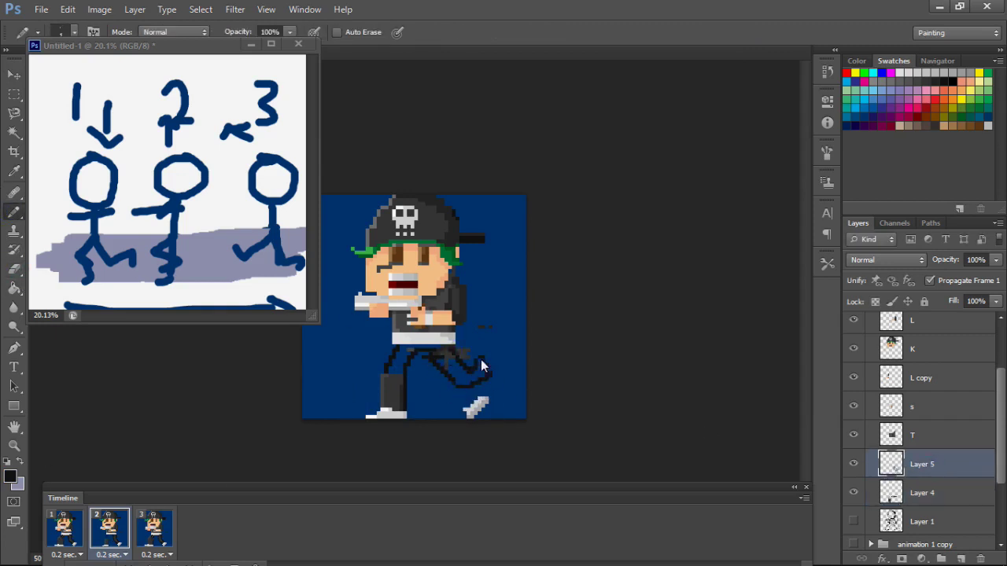
pyautogui.click(53, 531)
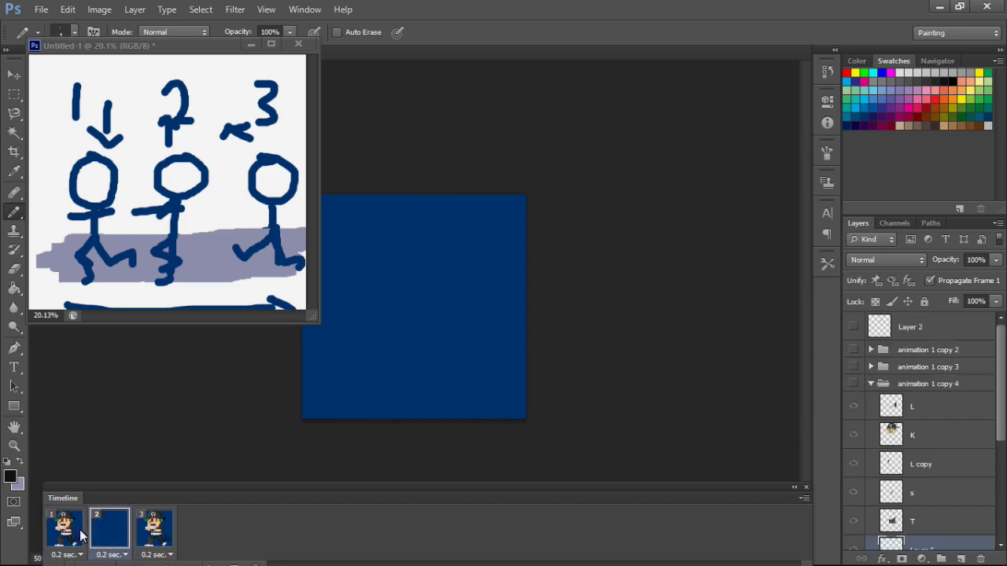
# Duplicate group animation 1 copy 4 as copy 5 and show it only in frame 3.
pyautogui.click(95, 532)
pyautogui.click(870, 384)
pyautogui.rightClick(928, 384)
pyautogui.click(633, 165)
pyautogui.click(143, 531)
pyautogui.click(853, 384)
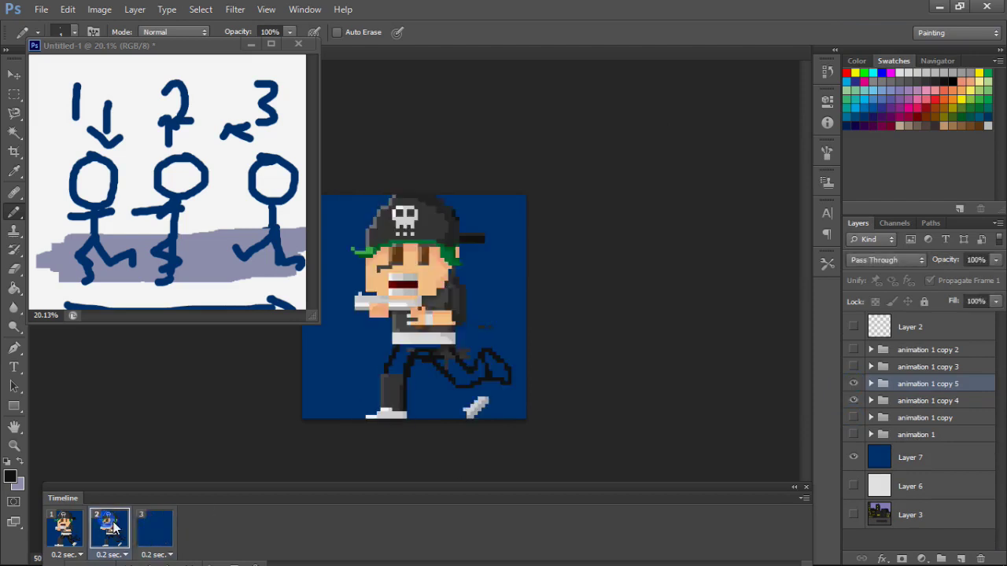
pyautogui.click(152, 538)
pyautogui.click(853, 384)
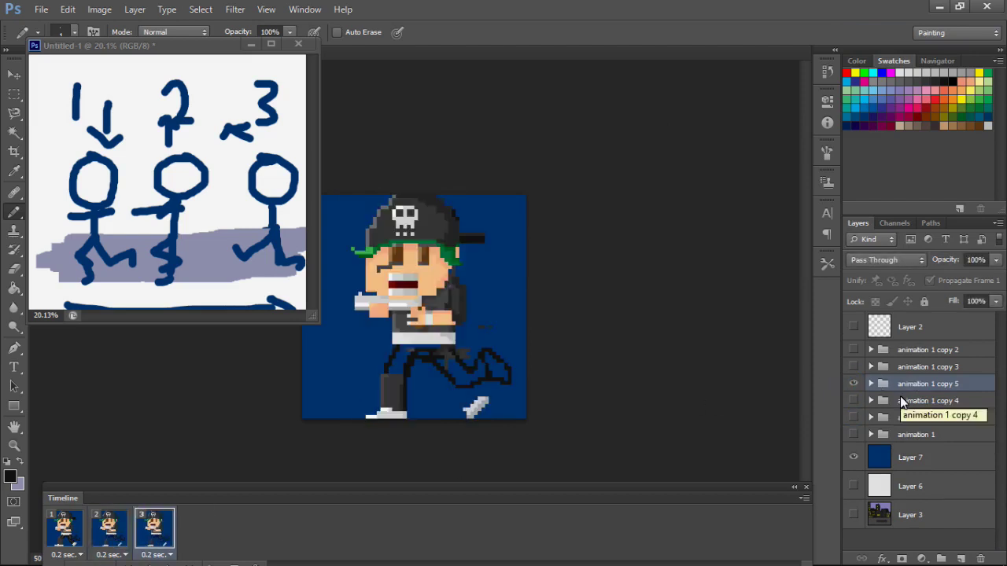
# Expand animation 1 copy 5 and compare frame 3 against frame 2.
pyautogui.click(871, 383)
pyautogui.click(98, 526)
pyautogui.click(154, 528)
pyautogui.scroll(-1, 865, 457)
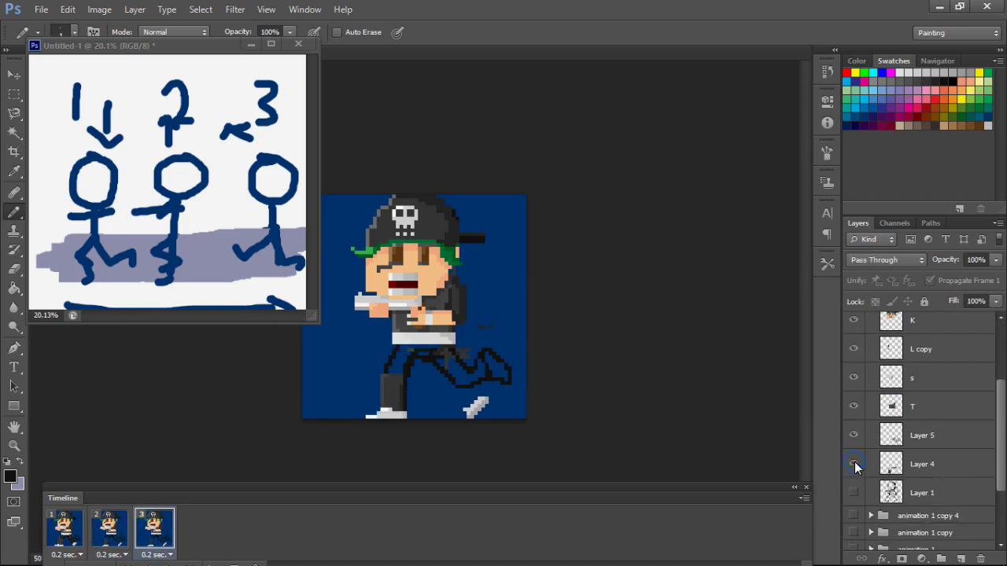
pyautogui.scroll(1, 861, 448)
pyautogui.scroll(-1, 858, 439)
# Try redrawing the back leg on Layer 5, undoing the stray black and thick white strokes.
pyautogui.click(897, 435)
pyautogui.scroll(-1, 881, 435)
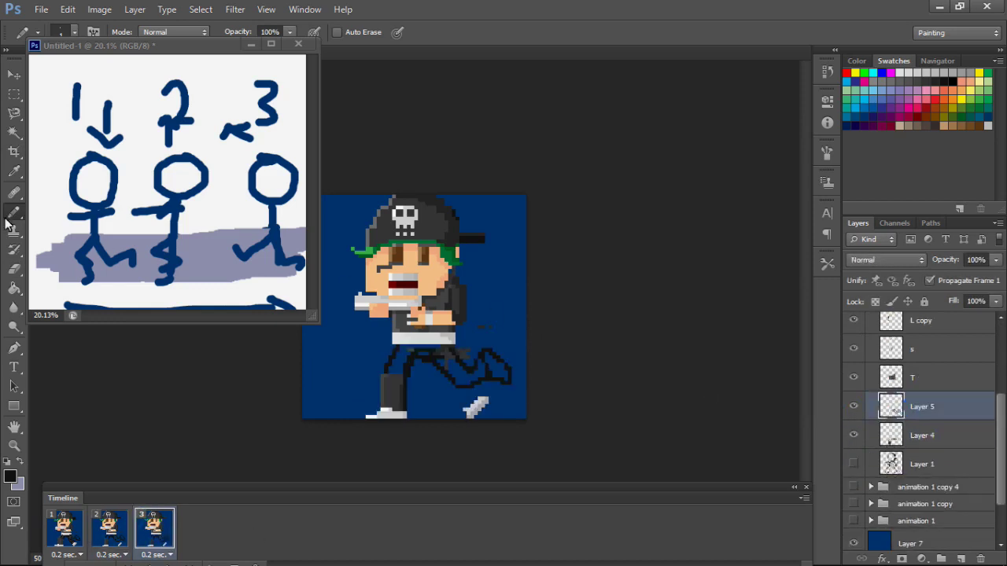
pyautogui.press('e')
pyautogui.press('b')
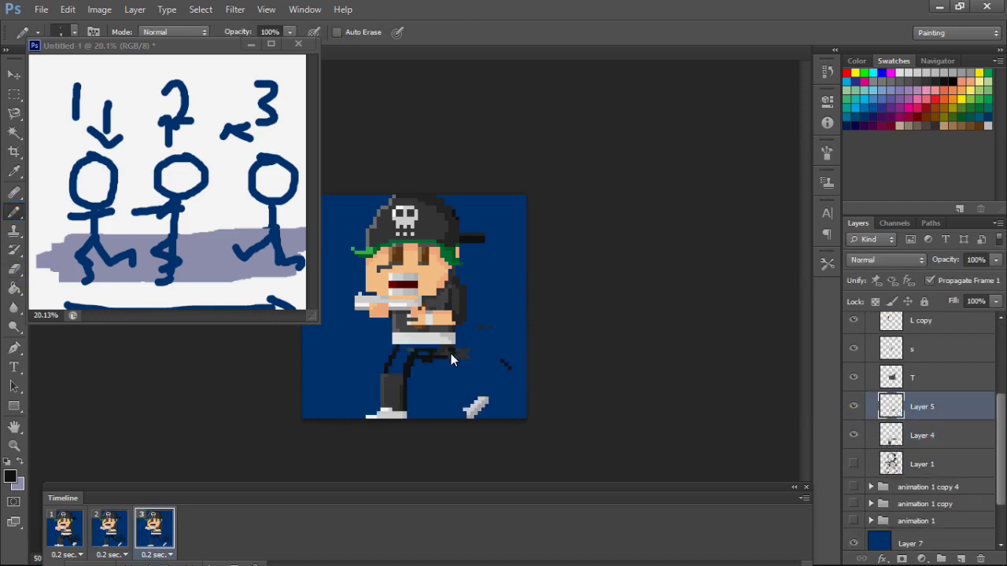
pyautogui.hotkey('ctrl', 'z')
pyautogui.moveTo(414, 379)
pyautogui.mouseDown()
pyautogui.moveTo(384, 387)
pyautogui.moveTo(465, 359)
pyautogui.moveTo(369, 376)
pyautogui.mouseUp()
pyautogui.hotkey('ctrl', 'z')
pyautogui.hotkey('ctrl', 'z')
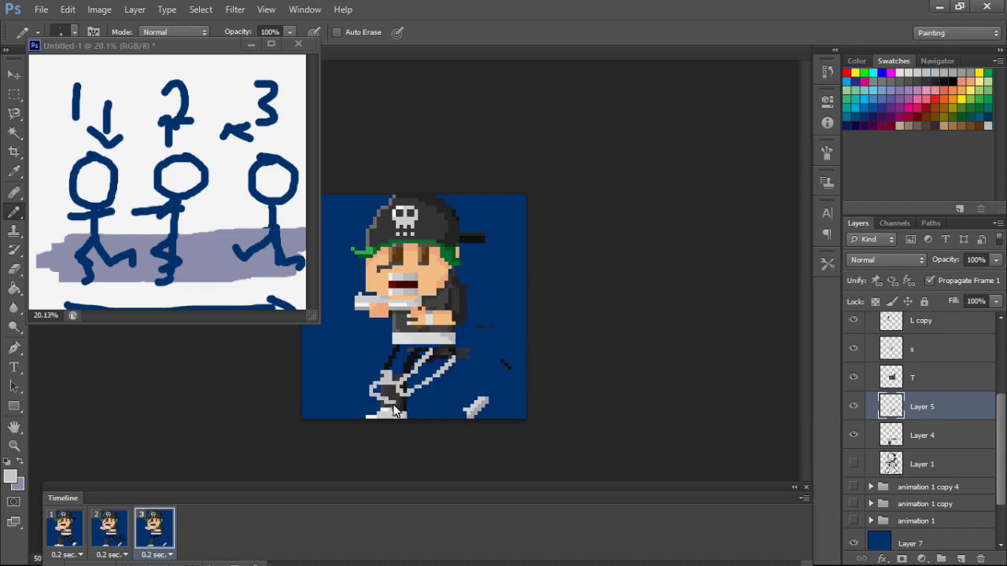
# On Layer 4, replace the old front leg and shoe with a new black leg outline.
pyautogui.click(921, 435)
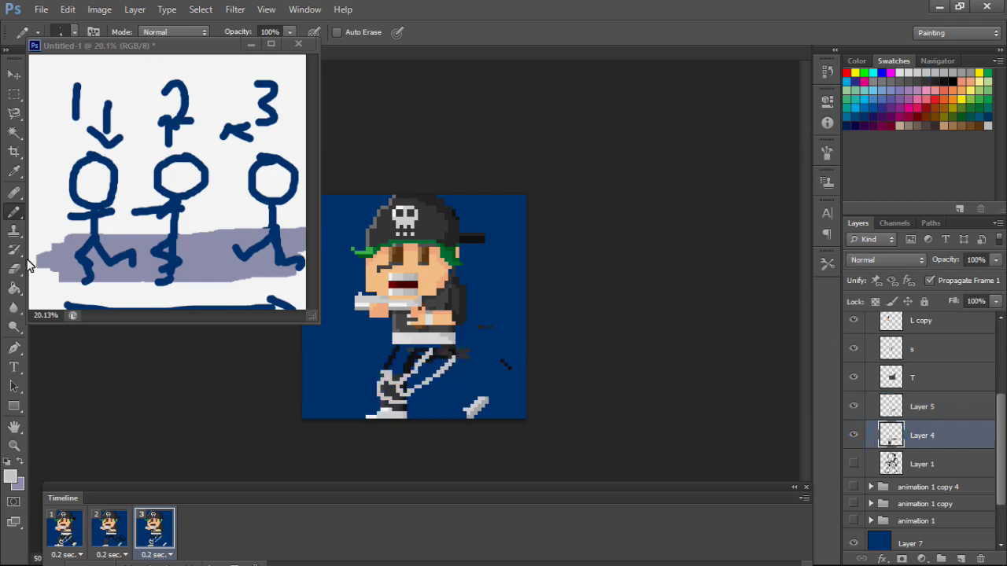
pyautogui.click(16, 268)
pyautogui.moveTo(385, 409); pyautogui.dragTo(421, 364)
pyautogui.press('b')
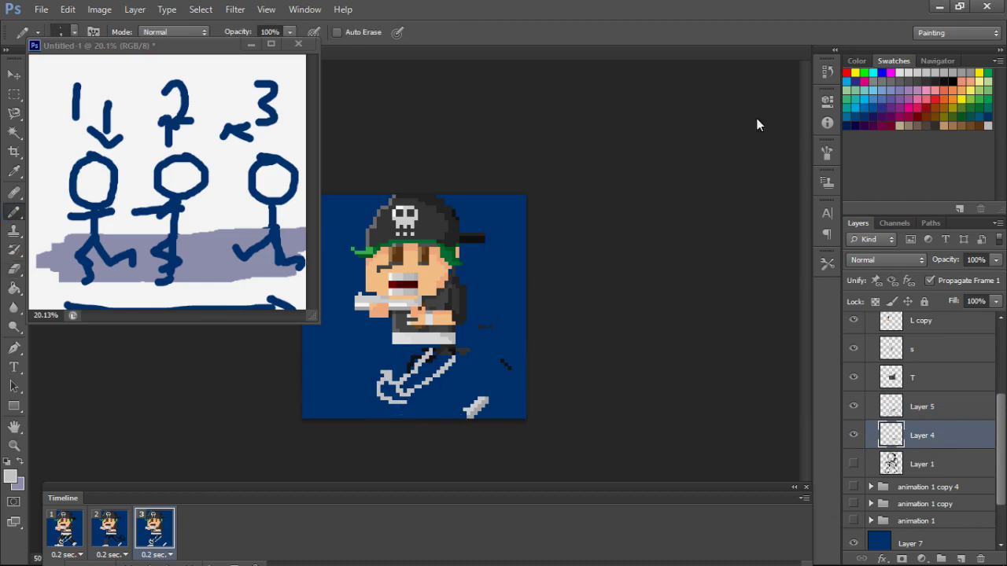
pyautogui.keyDown('alt'); pyautogui.click(394, 346); pyautogui.keyUp('alt')
pyautogui.moveTo(433, 399); pyautogui.dragTo(466, 405)
pyautogui.hotkey('ctrl', 'alt', 'z')
pyautogui.hotkey('ctrl', 'alt', 'z')
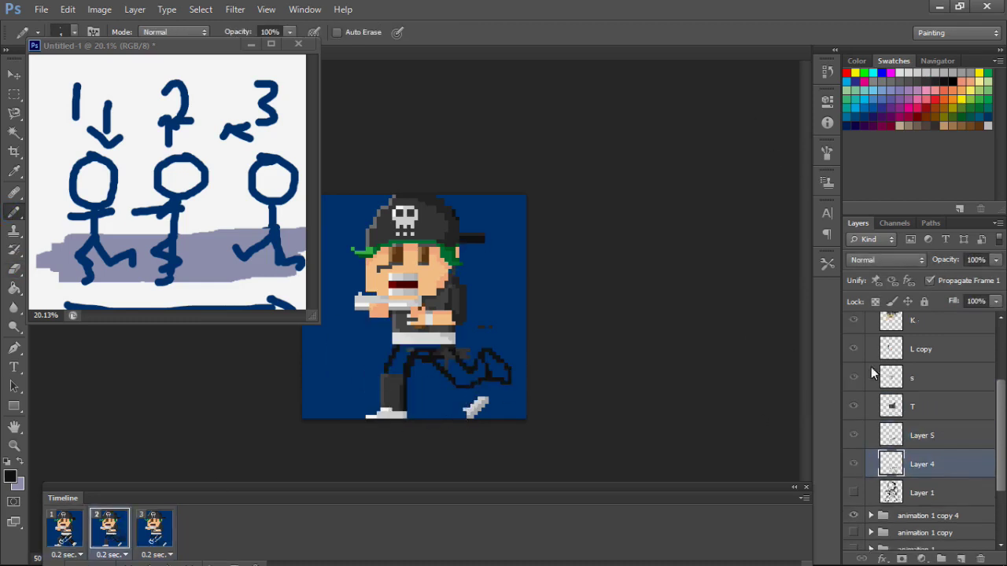
pyautogui.hotkey('ctrl', 'alt', 'z')
pyautogui.hotkey('ctrl', 'alt', 'z')
pyautogui.hotkey('ctrl', 'alt', 'z')
pyautogui.hotkey('ctrl', 'alt', 'z')
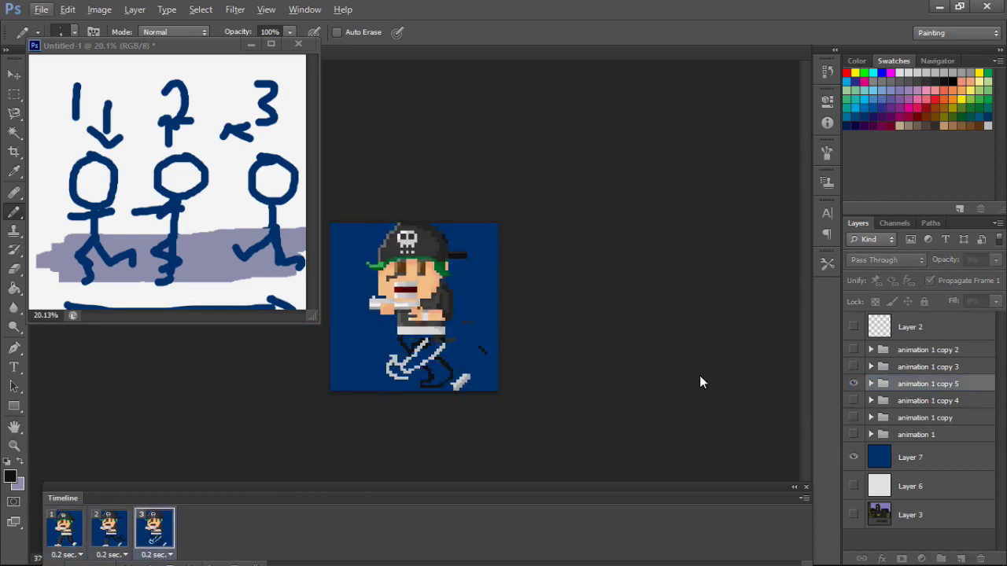
# Set the first and second frame delays to 0.1 seconds and play the animation.
pyautogui.click(79, 555)
pyautogui.click(94, 398)
pyautogui.click(124, 555)
pyautogui.click(140, 398)
pyautogui.press('space')
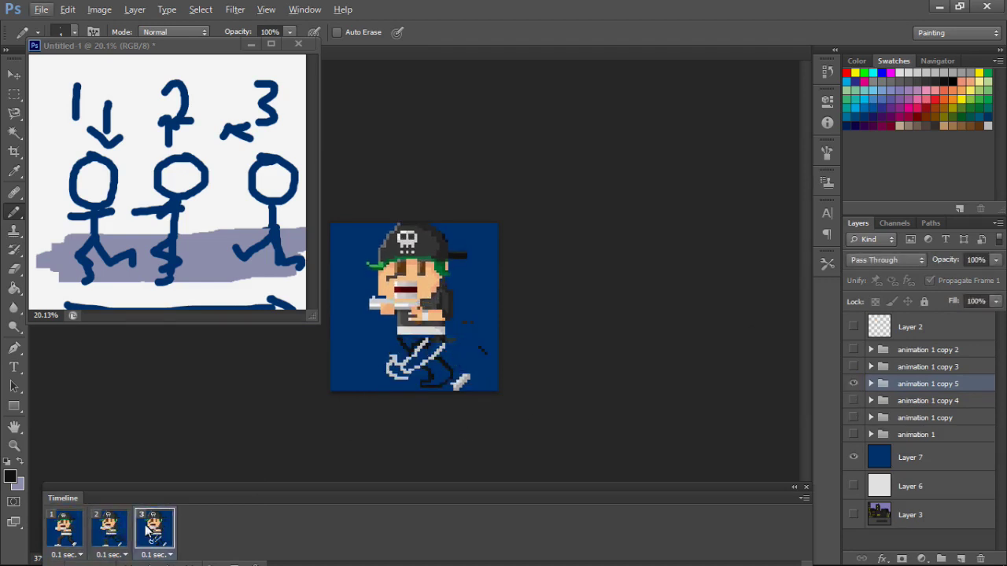
# Gather animation 1 and copies 2 and 3 into a collapsed Group 1.
pyautogui.moveTo(916, 434); pyautogui.dragTo(917, 527)
pyautogui.moveTo(928, 367)
pyautogui.mouseDown()
pyautogui.moveTo(922, 553)
pyautogui.moveTo(916, 543)
pyautogui.mouseUp()
pyautogui.moveTo(876, 352)
pyautogui.mouseDown()
pyautogui.moveTo(902, 521)
pyautogui.moveTo(926, 503)
pyautogui.mouseUp()
pyautogui.click(871, 487)
# Delete Layer 6 and Layer 3 from the layer list.
pyautogui.click(65, 528)
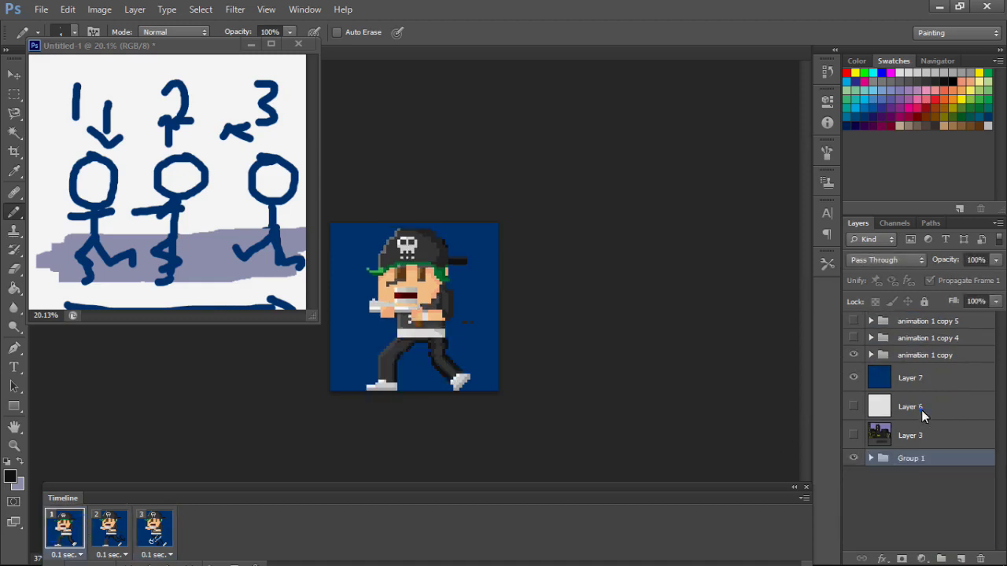
pyautogui.click(922, 416)
pyautogui.keyDown('shift'); pyautogui.click(912, 435); pyautogui.keyUp('shift')
pyautogui.press('Delete')
pyautogui.click(110, 529)
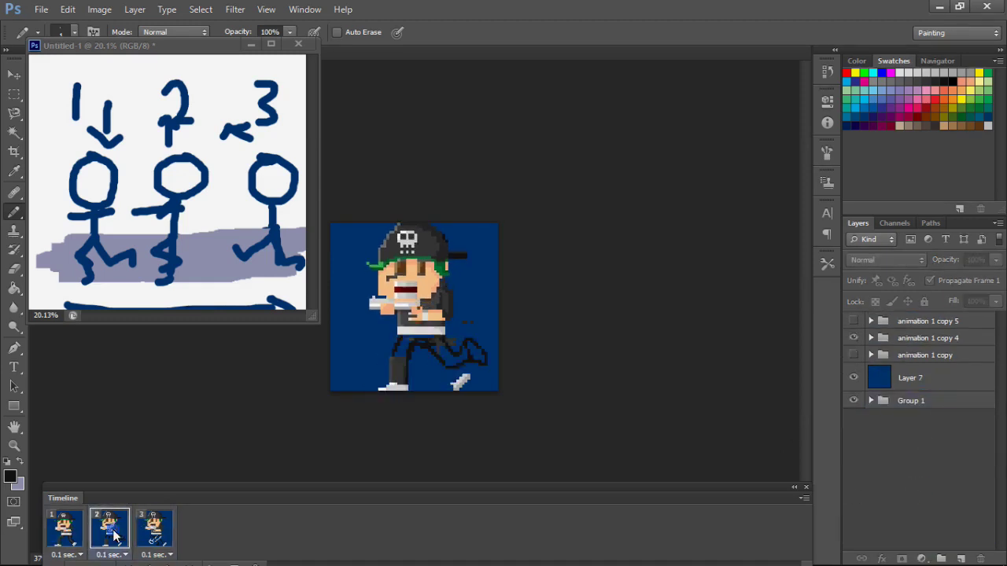
# Preview the animation, resize the reference sketch window, and zoom in on Layer 5's leg.
pyautogui.keyDown('ctrl'); pyautogui.click(409, 272); pyautogui.keyUp('ctrl')
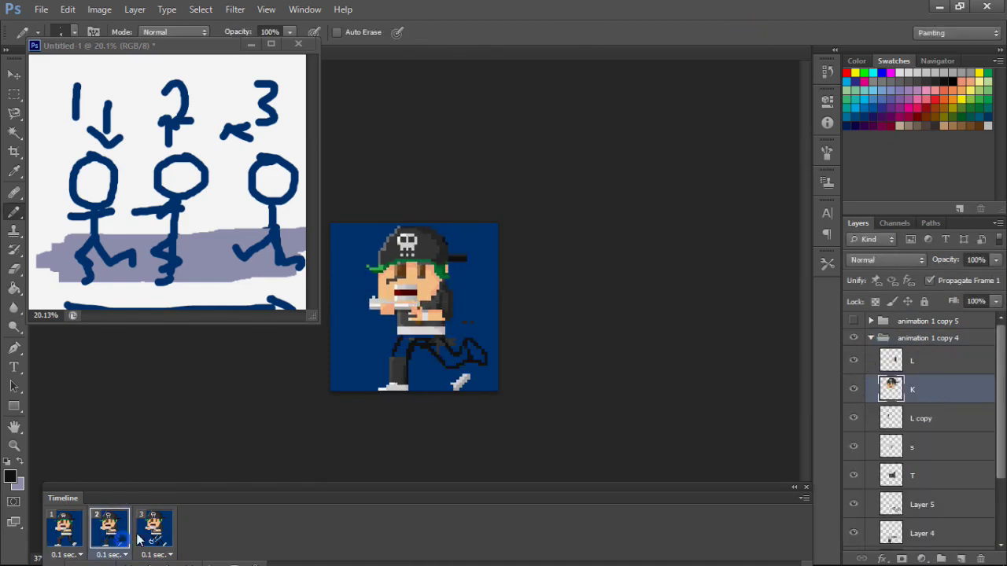
pyautogui.press('space')
pyautogui.moveTo(275, 321)
pyautogui.mouseDown()
pyautogui.moveTo(281, 449)
pyautogui.moveTo(268, 258)
pyautogui.mouseUp()
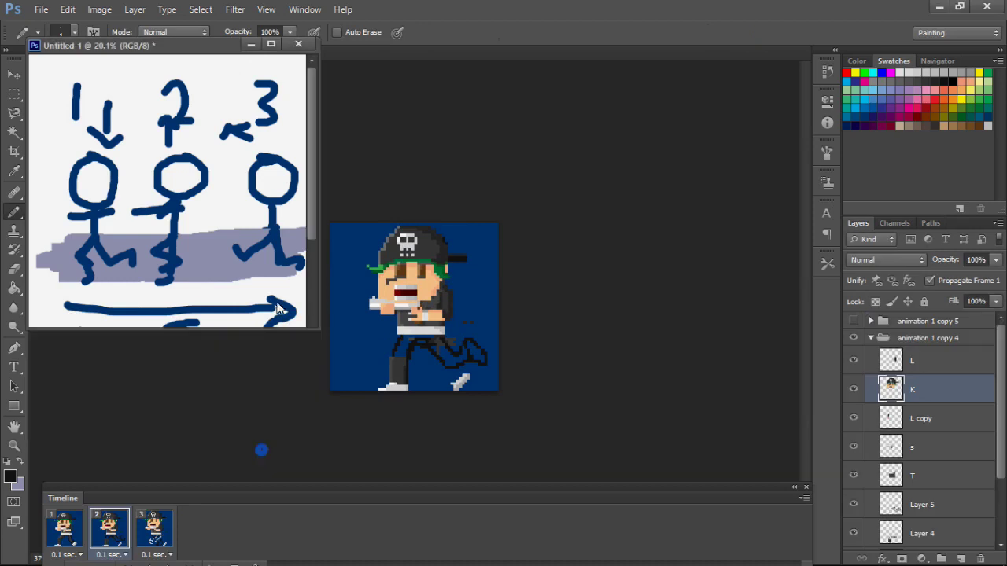
pyautogui.click(656, 418)
pyautogui.hotkey('ctrl', '+')
pyautogui.hotkey('ctrl', '+')
pyautogui.click(904, 433)
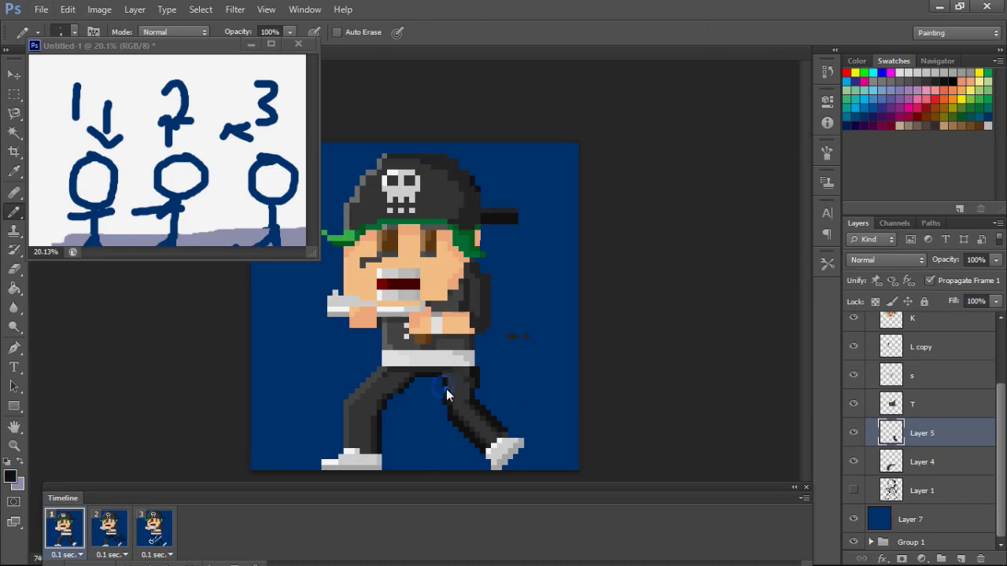
# Recolour the stray blue pixel dark grey and erase the white shoe on the right foot.
pyautogui.keyDown('alt'); pyautogui.click(453, 405); pyautogui.keyUp('alt')
pyautogui.click(454, 399)
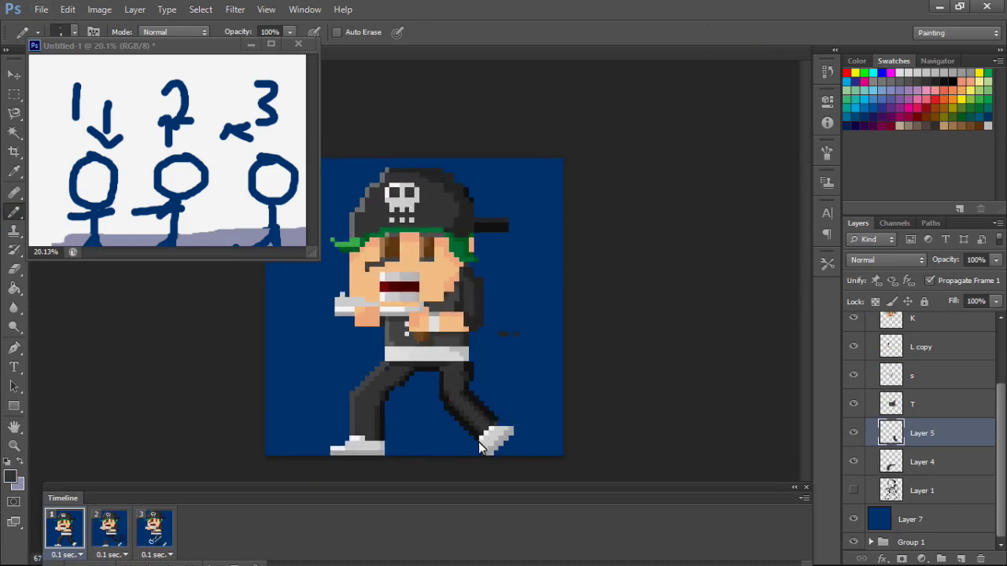
pyautogui.press('e')
pyautogui.moveTo(484, 446); pyautogui.dragTo(503, 432)
pyautogui.press('b')
pyautogui.press('x')
# Touch up frame 1's back foot with Eraser and Pencil, settling on black.
pyautogui.press('e')
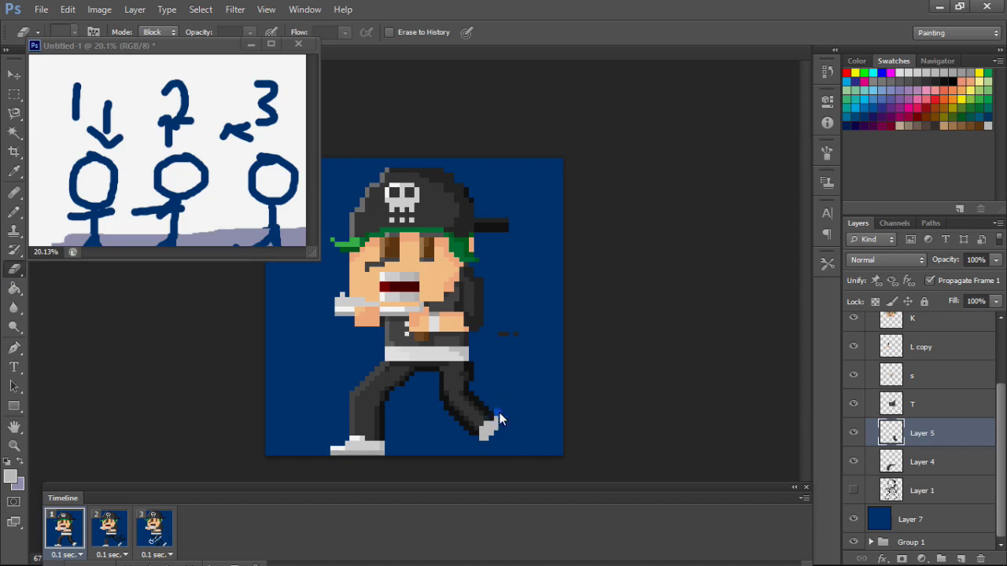
pyautogui.press('b')
pyautogui.scroll(2, 506, 393)
pyautogui.scroll(-1, 529, 372)
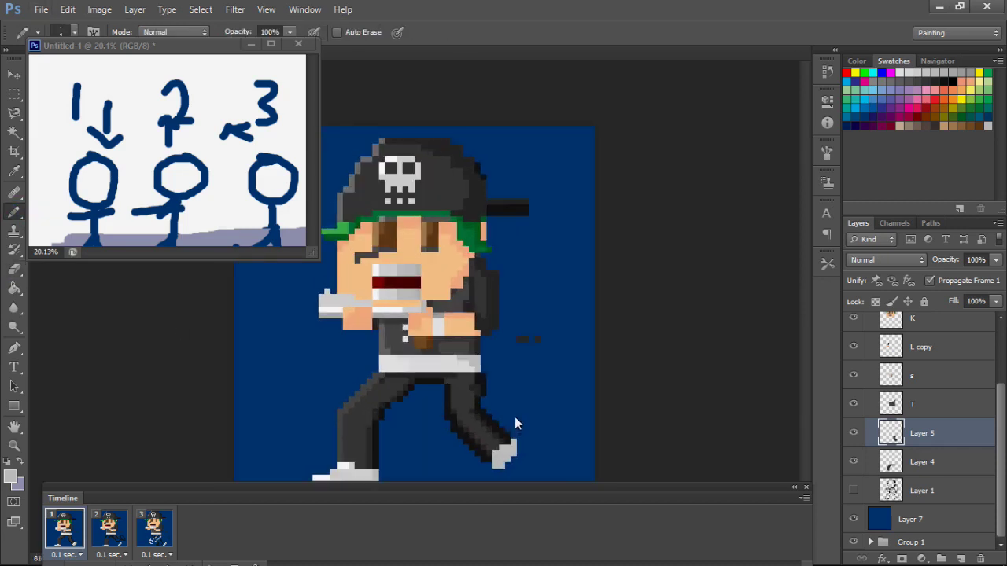
pyautogui.hotkey('ctrl', '-')
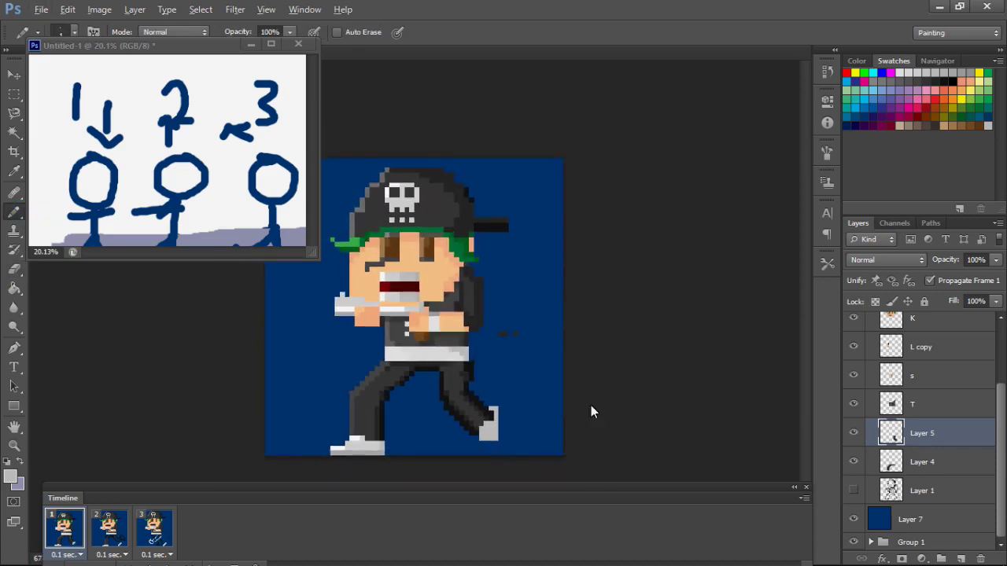
pyautogui.hotkey('ctrl', '+')
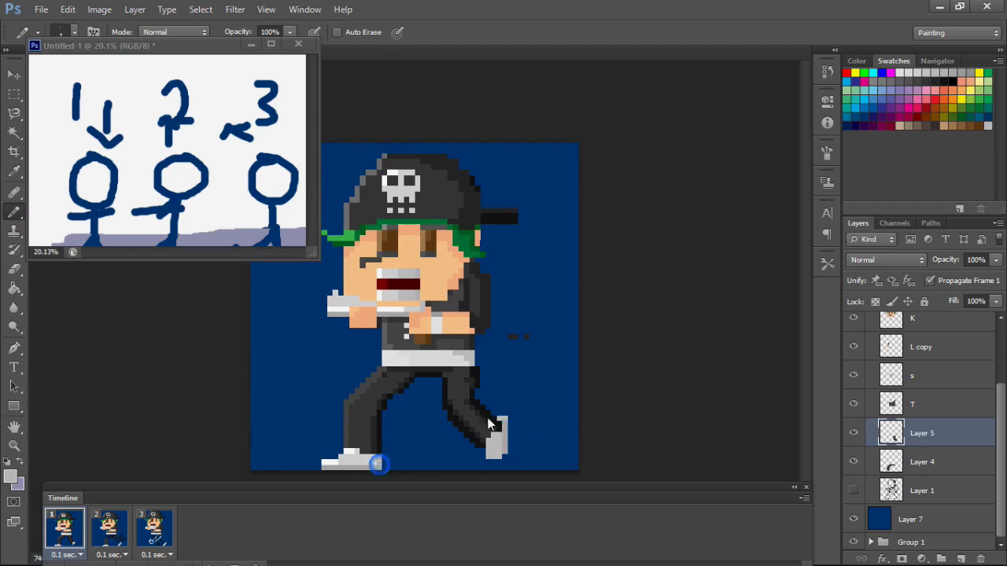
pyautogui.click(11, 271)
pyautogui.click(11, 270)
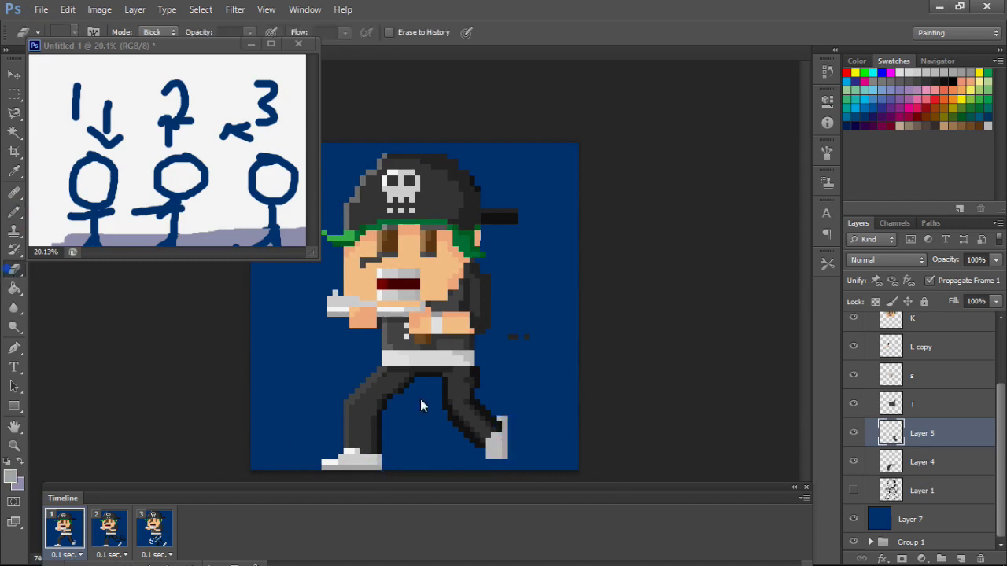
pyautogui.press('b')
pyautogui.keyDown('alt'); pyautogui.click(448, 392); pyautogui.keyUp('alt')
pyautogui.keyDown('alt'); pyautogui.click(464, 377); pyautogui.keyUp('alt')
pyautogui.keyDown('alt'); pyautogui.click(468, 405); pyautogui.keyUp('alt')
# Sample light grey from the shoe and preview the run cycle.
pyautogui.scroll(1, 528, 413)
pyautogui.keyDown('alt'); pyautogui.click(499, 460); pyautogui.keyUp('alt')
pyautogui.scroll(-1, 507, 428)
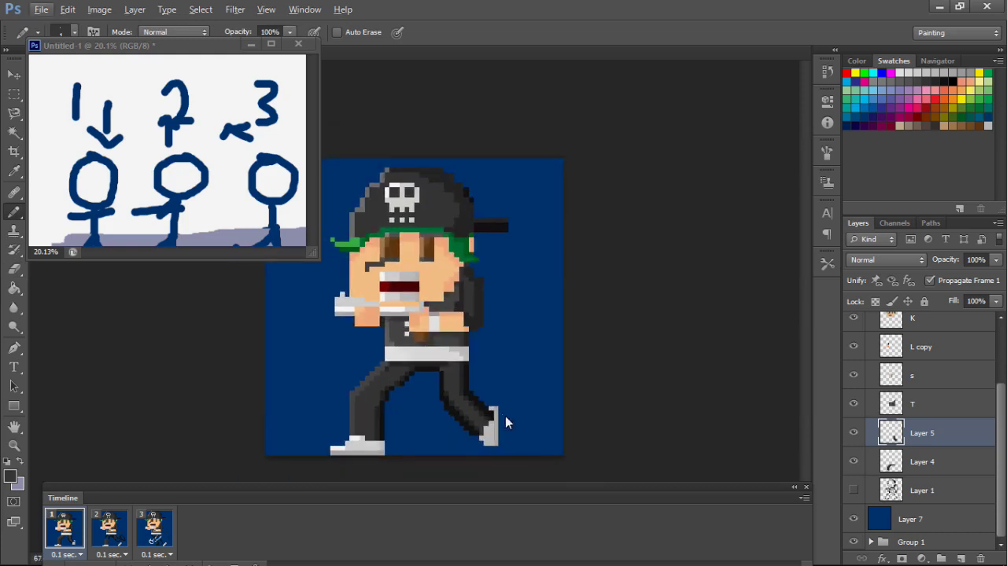
pyautogui.scroll(-1, 499, 417)
pyautogui.press('space')
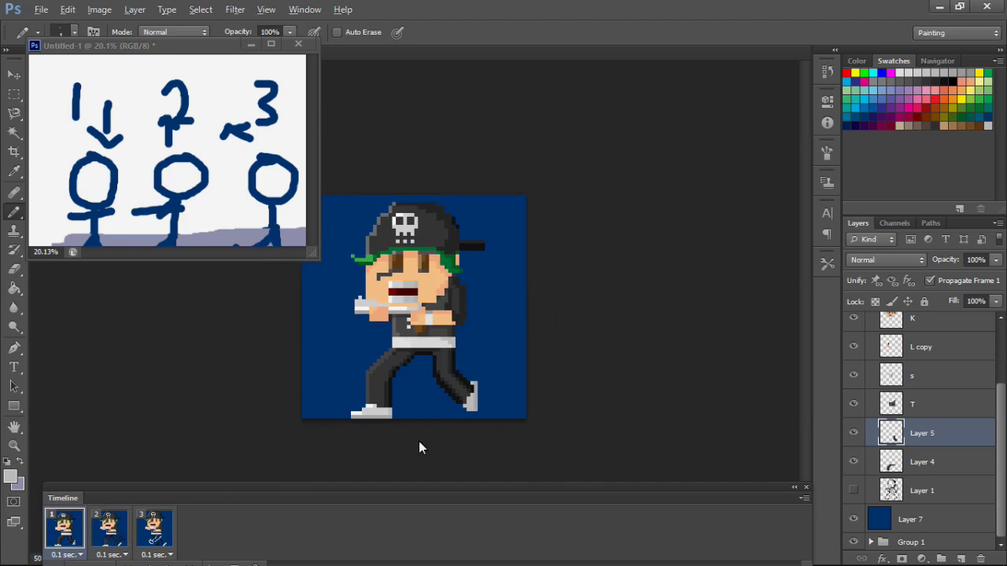
pyautogui.scroll(1, 418, 441)
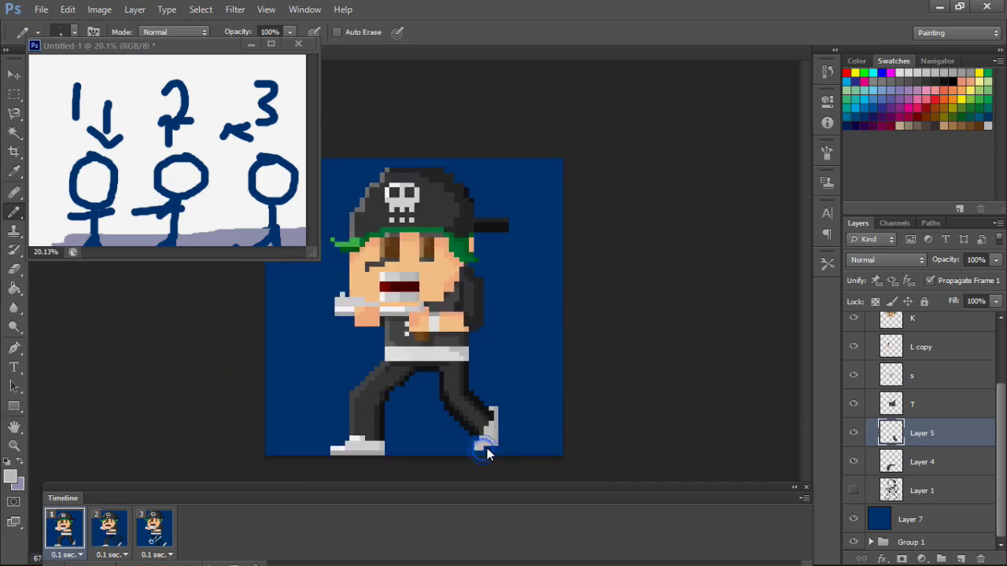
# Keep refining the raised white-and-grey back shoe with Eraser and Pencil.
pyautogui.press('e')
pyautogui.press('b')
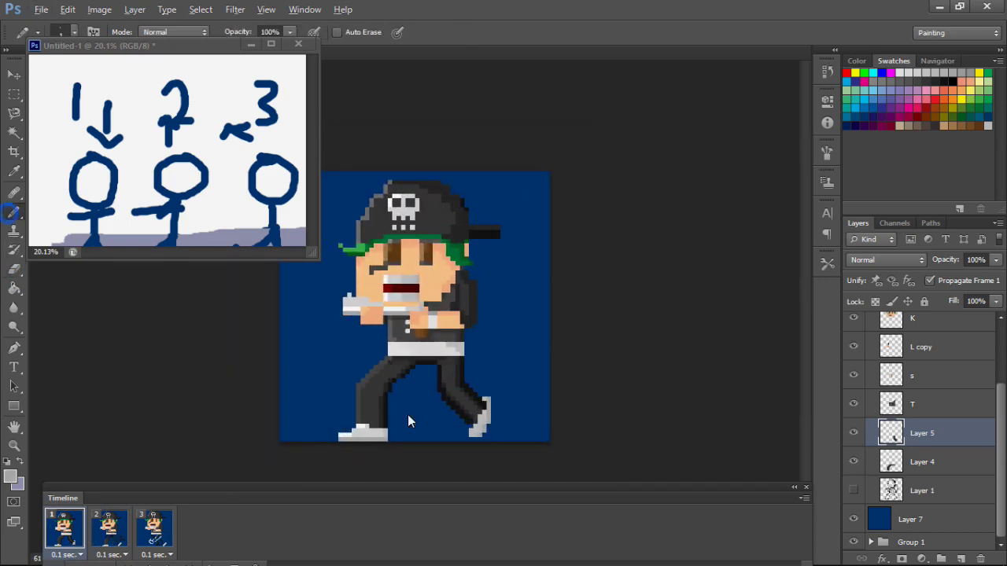
pyautogui.scroll(1, 408, 415)
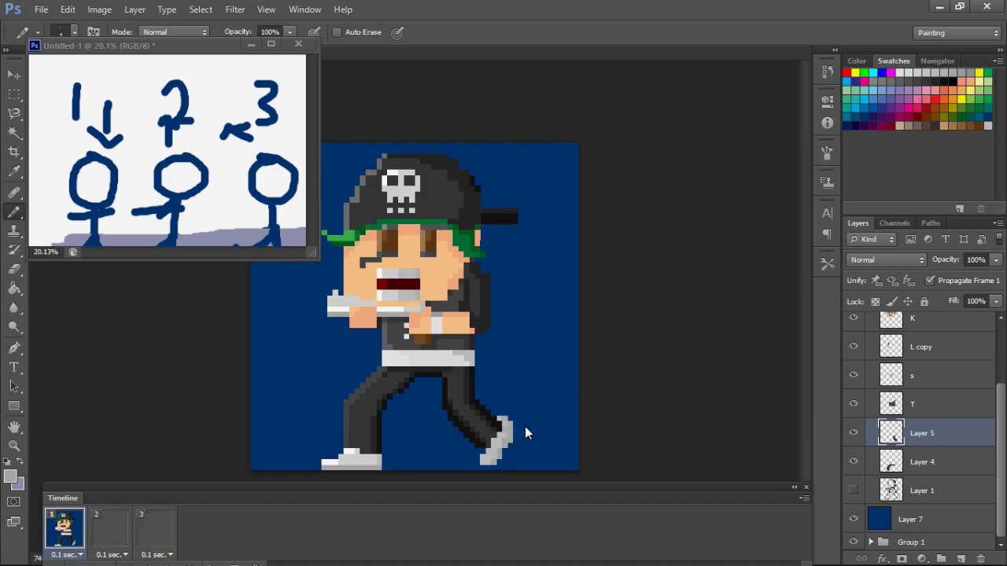
pyautogui.scroll(-1, 524, 427)
pyautogui.scroll(1, 487, 440)
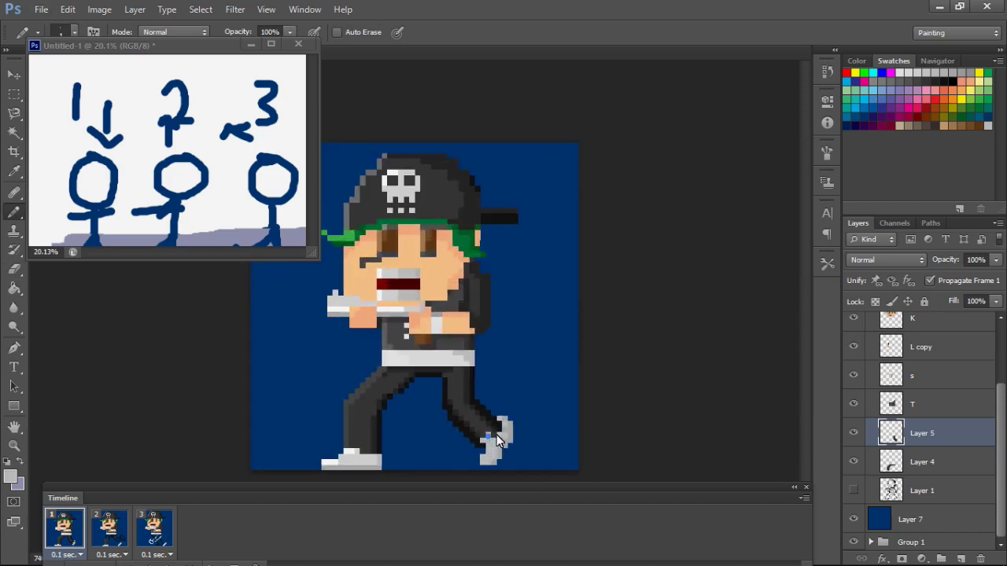
pyautogui.scroll(-2, 511, 440)
pyautogui.scroll(-1, 460, 400)
pyautogui.scroll(1, 488, 416)
pyautogui.scroll(-1, 515, 439)
pyautogui.scroll(2, 519, 457)
pyautogui.scroll(-1, 524, 468)
pyautogui.press('e')
pyautogui.scroll(-1, 543, 444)
pyautogui.scroll(1, 566, 451)
pyautogui.scroll(-1, 572, 451)
pyautogui.scroll(-1, 572, 453)
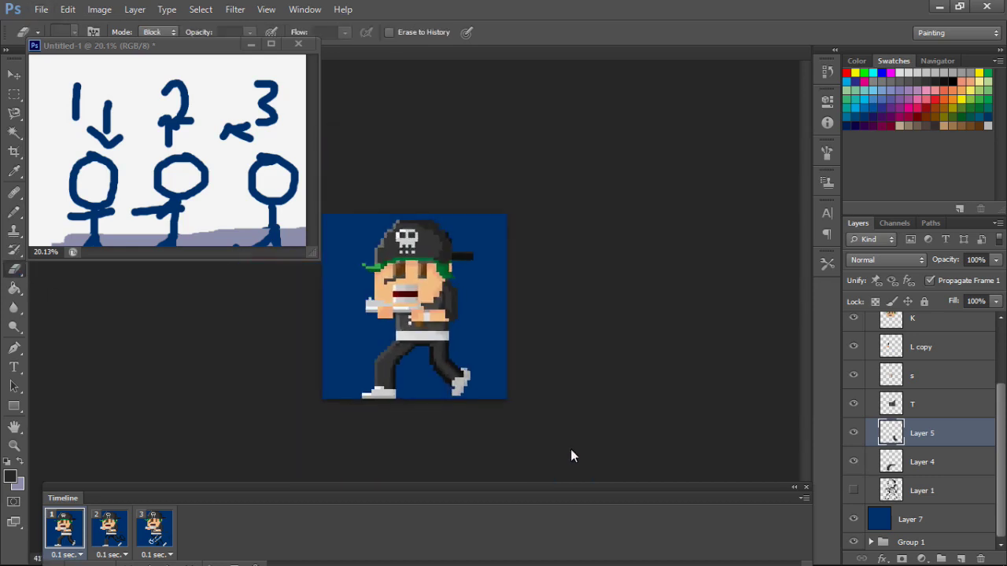
# On frame 2's Layer 4, paint leg pixels with the Pencil, then undo the stray blue ones.
pyautogui.click(104, 541)
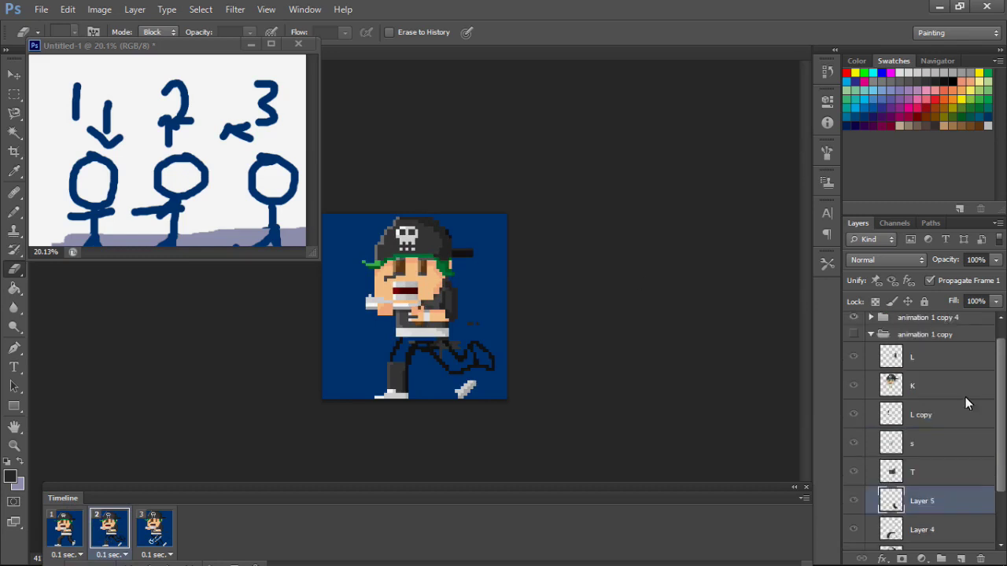
pyautogui.scroll(-3, 973, 472)
pyautogui.click(853, 445)
pyautogui.click(922, 444)
pyautogui.press('b')
pyautogui.scroll(1, 405, 416)
pyautogui.scroll(1, 370, 409)
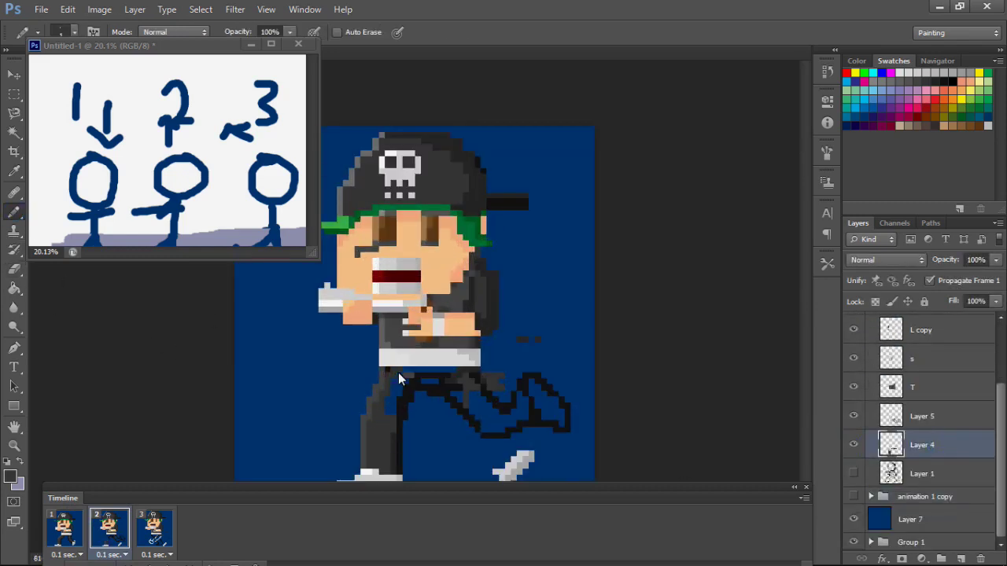
pyautogui.click(399, 395)
pyautogui.click(406, 380)
pyautogui.hotkey('ctrl', 'z')
pyautogui.hotkey('ctrl', '-')
# Nudge the leg layer with Free Transform and erase the stray blue spot on the leg.
pyautogui.hotkey('ctrl', 't')
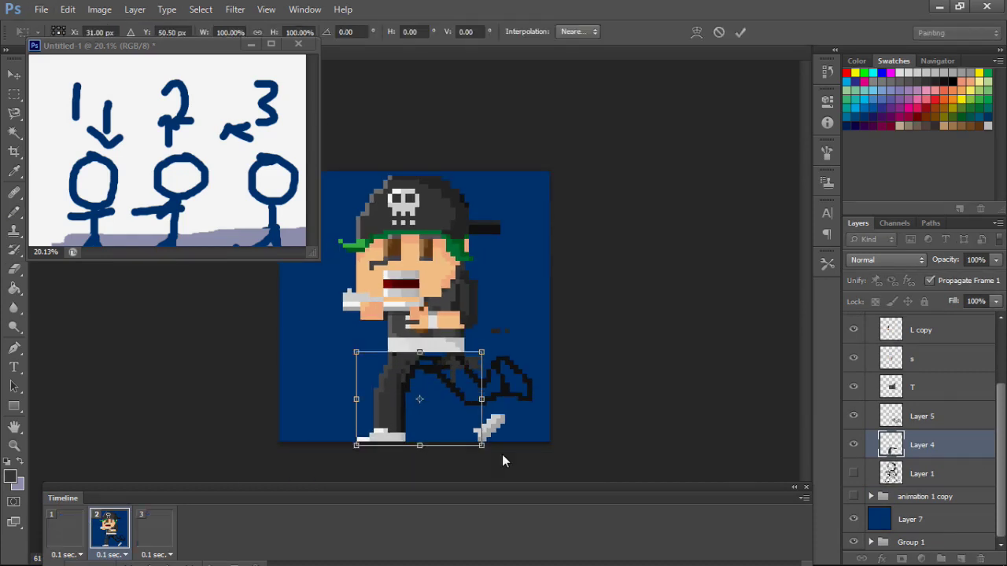
pyautogui.click(740, 32)
pyautogui.press('b')
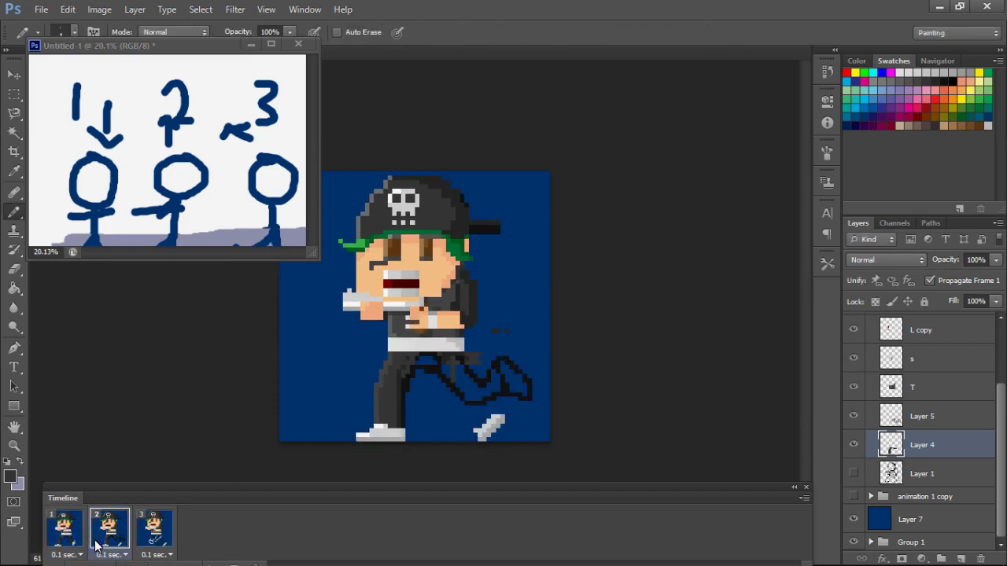
pyautogui.press('e')
pyautogui.click(425, 373)
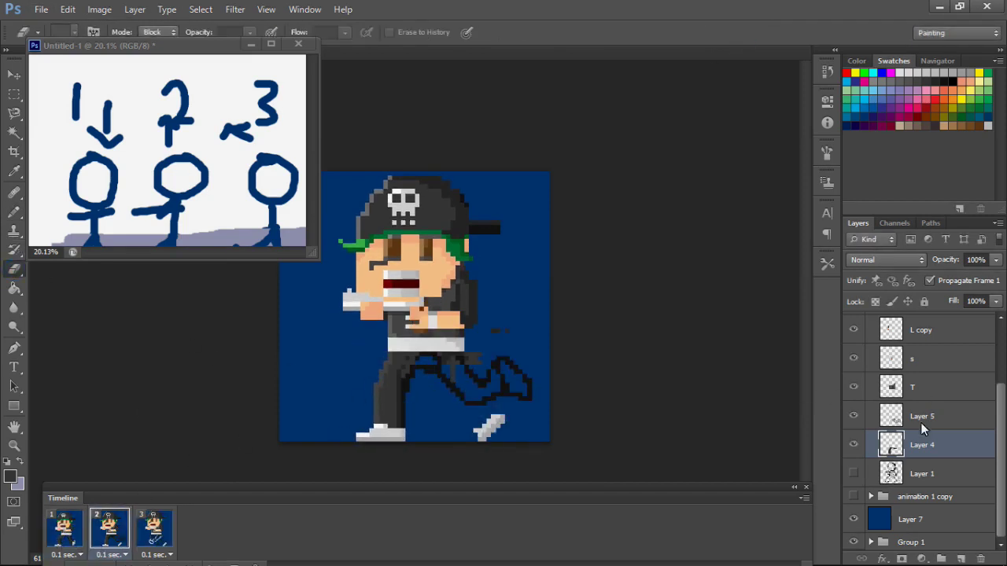
pyautogui.hotkey('alt', ']')
pyautogui.hotkey('alt', '[')
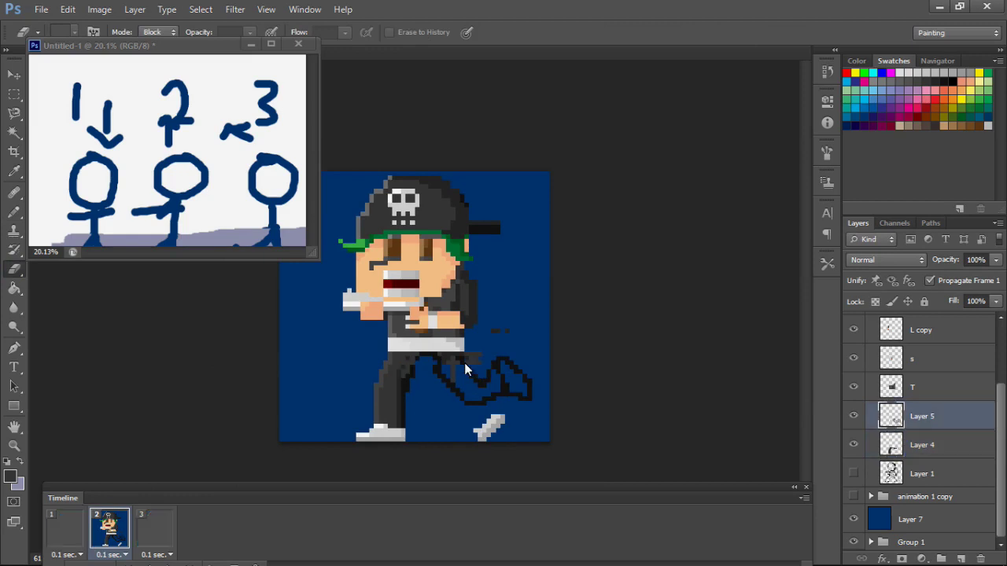
# On Layer 5, extend frame 2's leg outline in black and erase dark pixels from the foot.
pyautogui.click(488, 365)
pyautogui.hotkey('alt', ']')
pyautogui.press('b')
pyautogui.scroll(1, 466, 403)
pyautogui.press('d')
pyautogui.scroll(-1, 446, 383)
pyautogui.scroll(2, 450, 384)
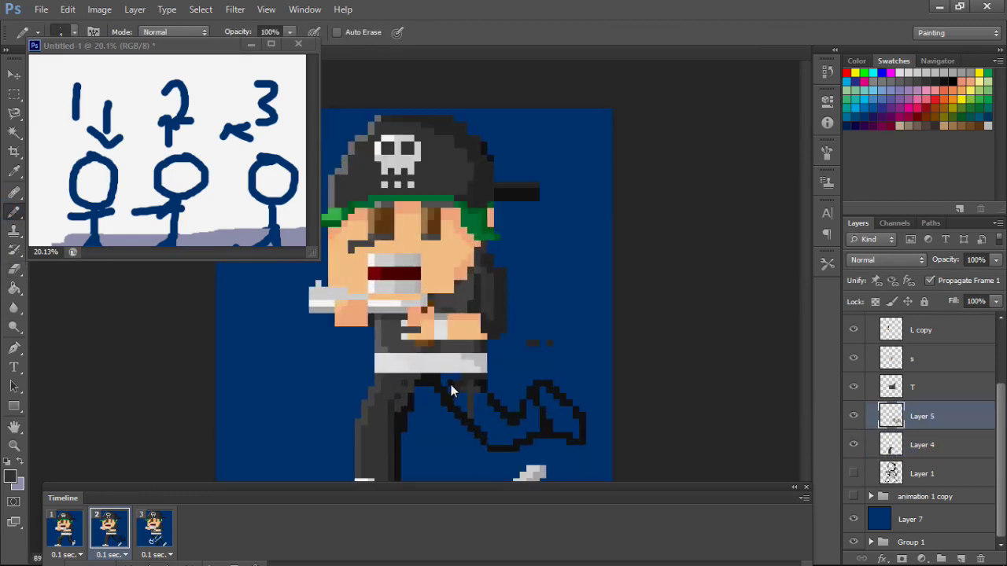
pyautogui.click(490, 432)
pyautogui.click(520, 424)
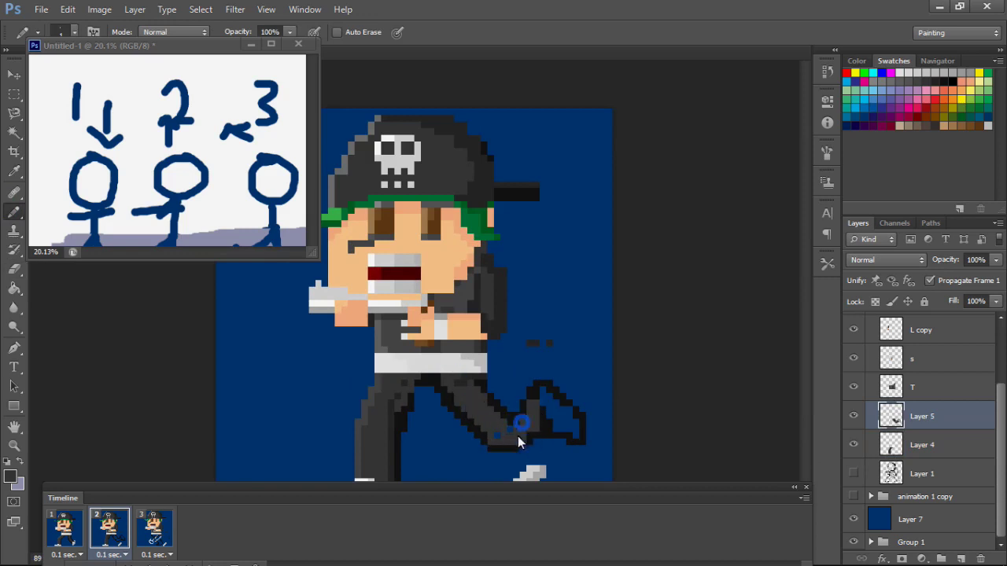
pyautogui.scroll(-1, 528, 441)
pyautogui.press('e')
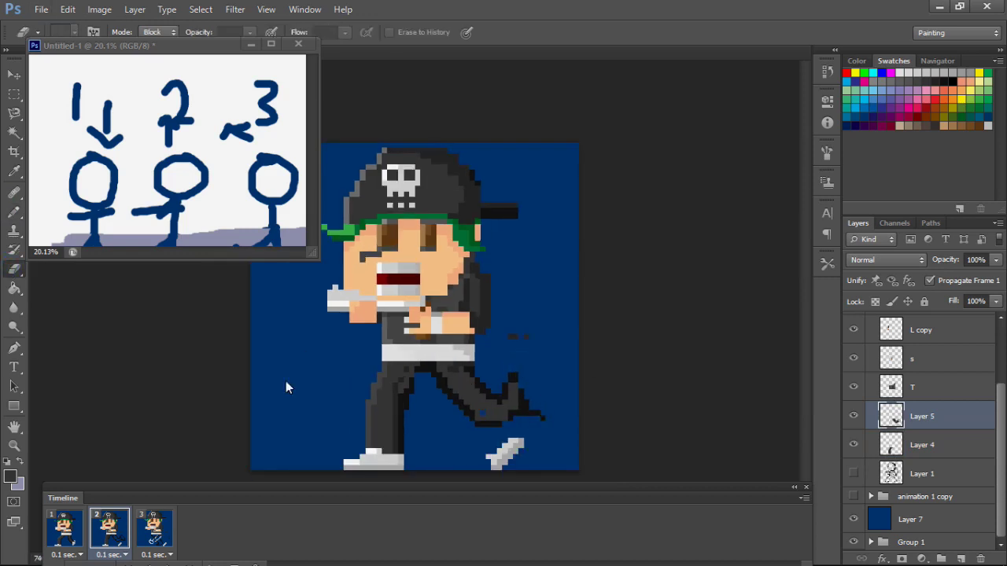
pyautogui.click(512, 385)
# Outline frame 2's foot edge in light grey pixels, then return to the dark colour.
pyautogui.press('b')
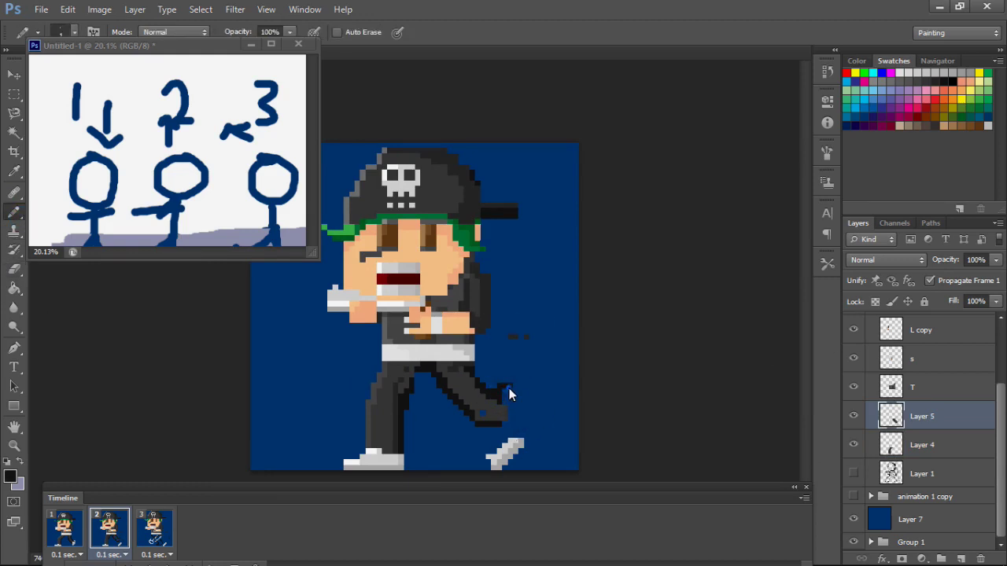
pyautogui.press('x')
pyautogui.moveTo(521, 407); pyautogui.dragTo(519, 420)
pyautogui.moveTo(500, 379); pyautogui.dragTo(518, 397)
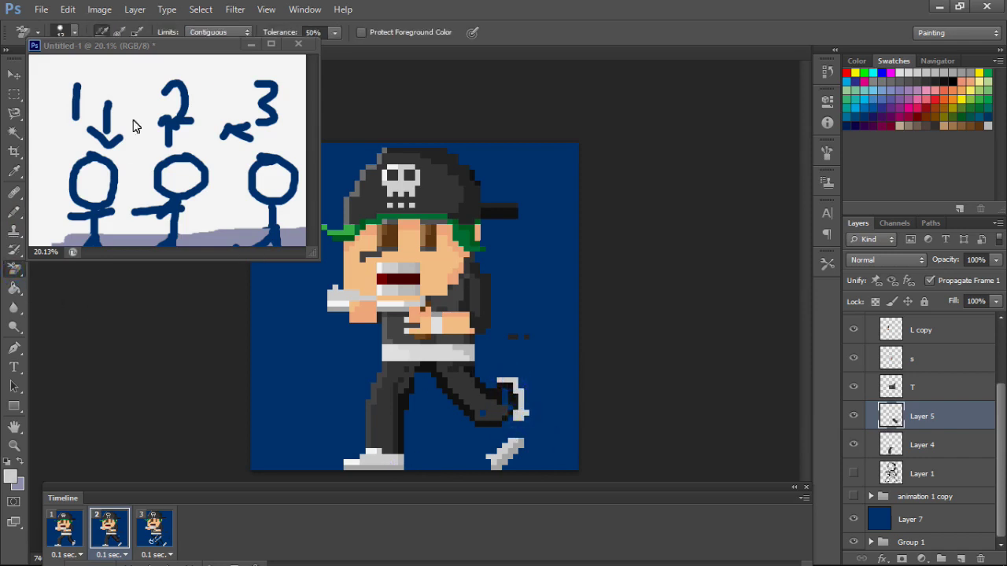
pyautogui.click(14, 268)
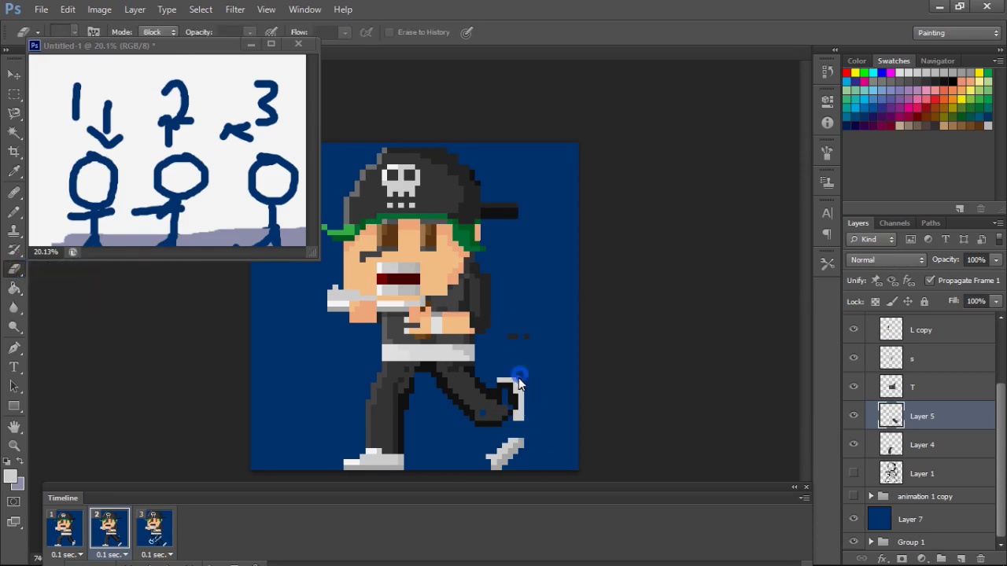
pyautogui.scroll(1, 518, 381)
pyautogui.press('b')
pyautogui.keyDown('alt'); pyautogui.click(515, 418); pyautogui.keyUp('alt')
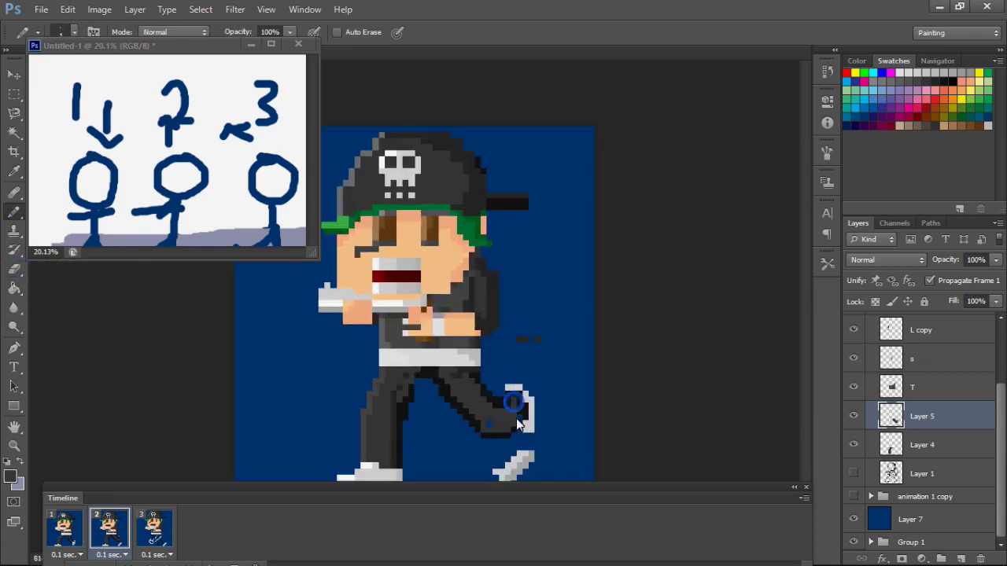
# Zoom out and play the animation to check the run cycle, then zoom back into frame 2.
pyautogui.hotkey('ctrl', '-')
pyautogui.hotkey('ctrl', '-')
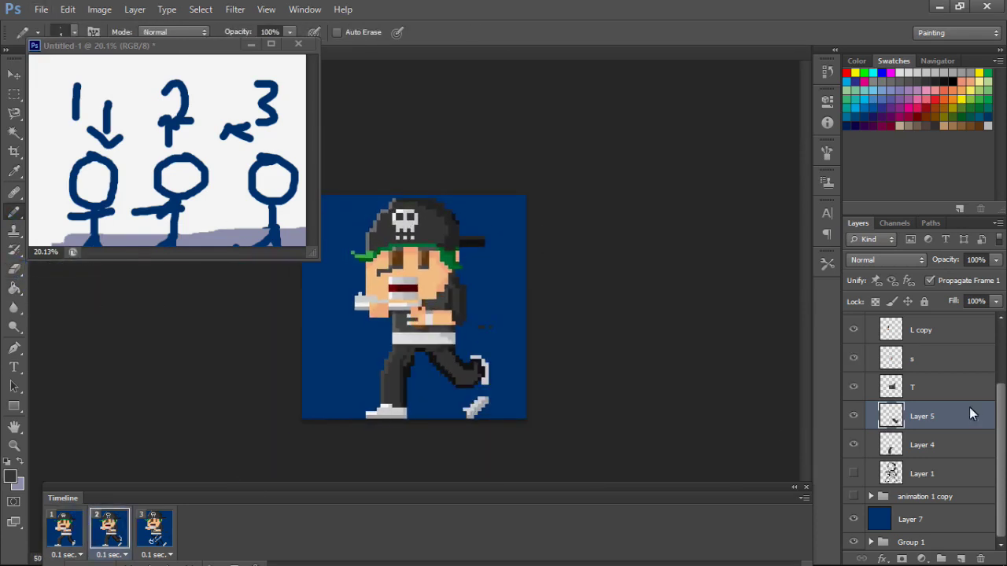
pyautogui.press('e')
pyautogui.press('space')
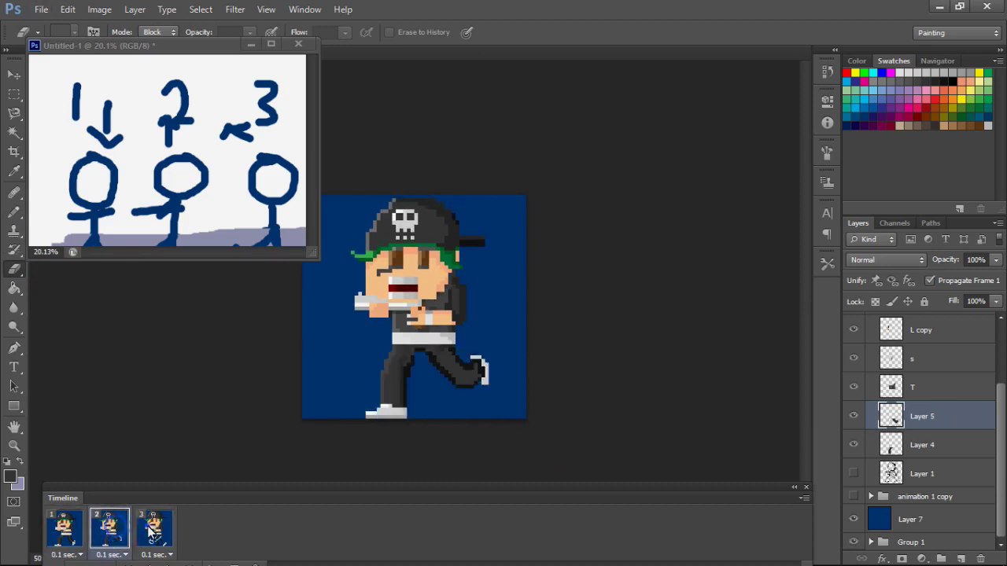
pyautogui.click(109, 528)
pyautogui.press('b')
pyautogui.hotkey('ctrl', '+')
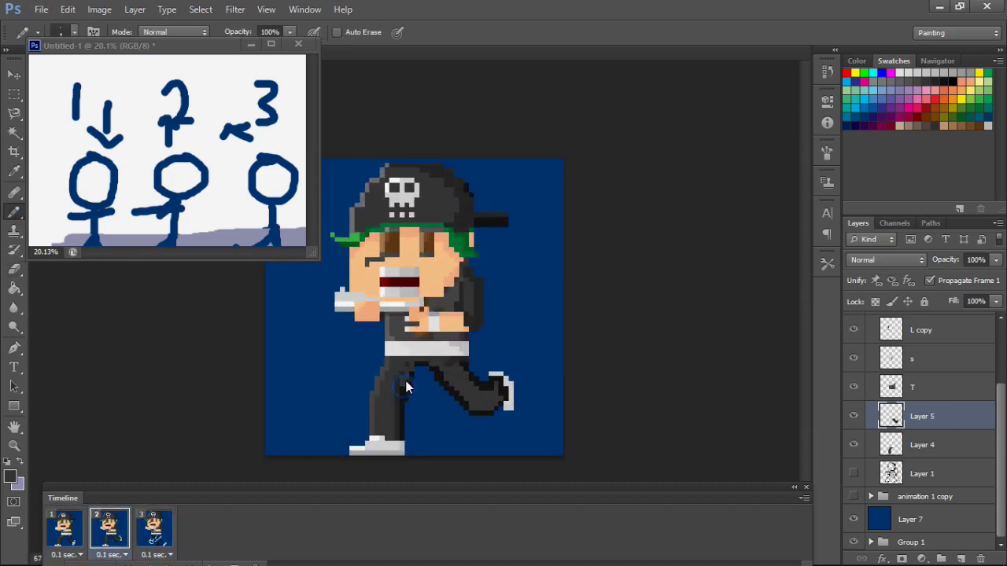
pyautogui.scroll(3, 407, 375)
pyautogui.scroll(-1, 411, 398)
pyautogui.scroll(-1, 429, 401)
pyautogui.scroll(1, 447, 402)
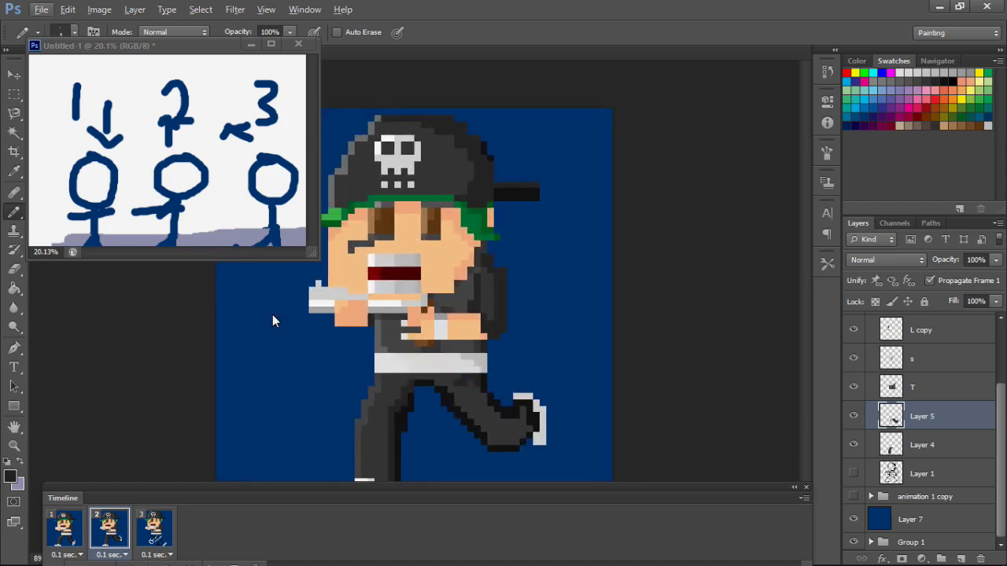
# Compare frames 2 and 3, hiding Layer 1 and selecting the Layer 4 leg layer.
pyautogui.click(477, 386)
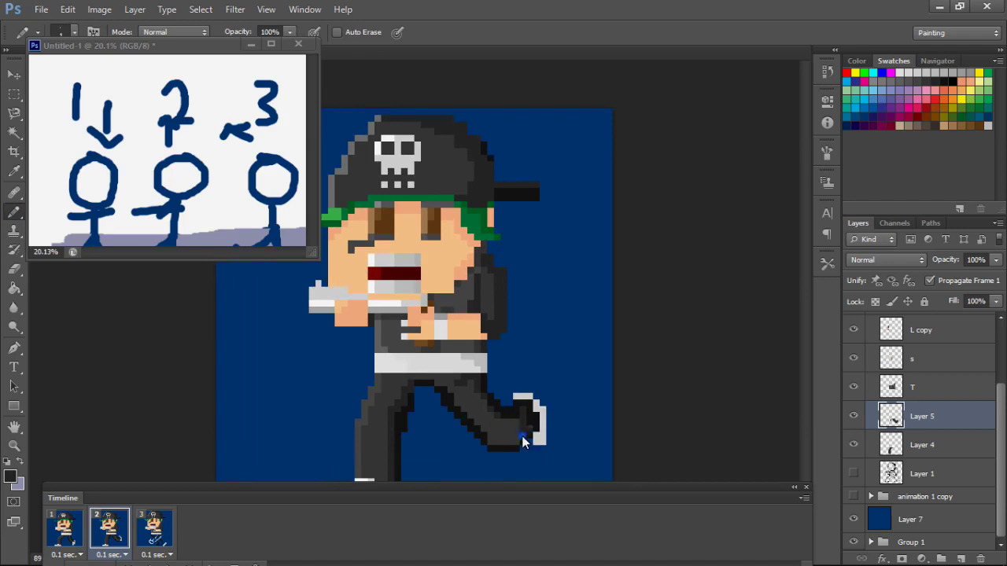
pyautogui.scroll(1, 521, 425)
pyautogui.scroll(-2, 519, 460)
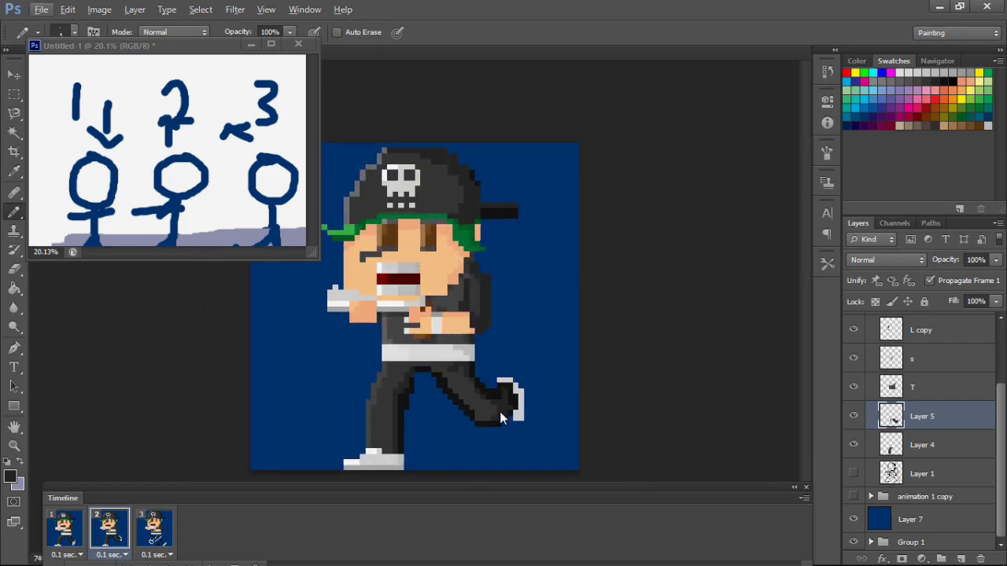
pyautogui.scroll(-1, 557, 437)
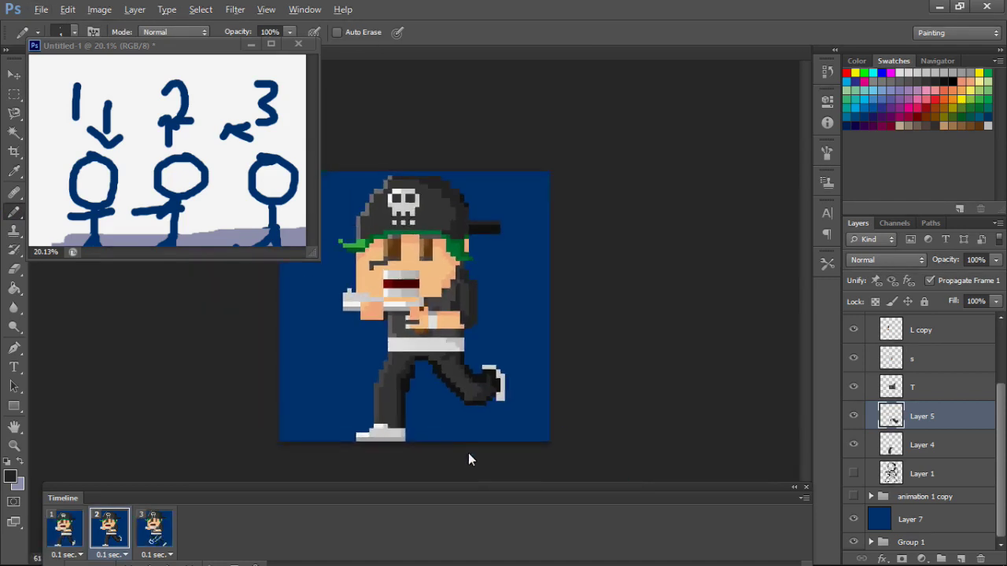
pyautogui.scroll(2, 468, 453)
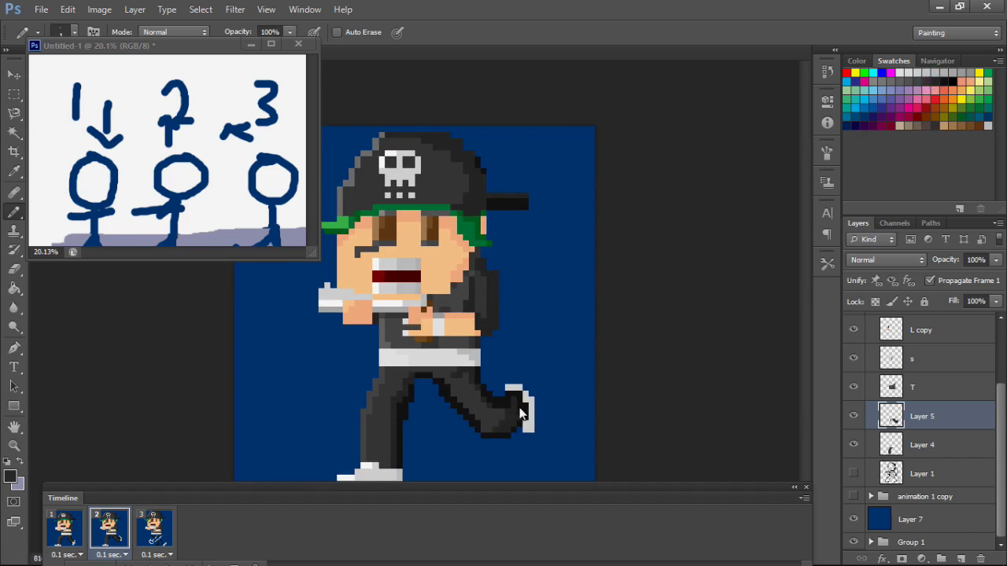
pyautogui.scroll(1, 532, 419)
pyautogui.scroll(-1, 598, 433)
pyautogui.scroll(-1, 463, 411)
pyautogui.scroll(1, 479, 418)
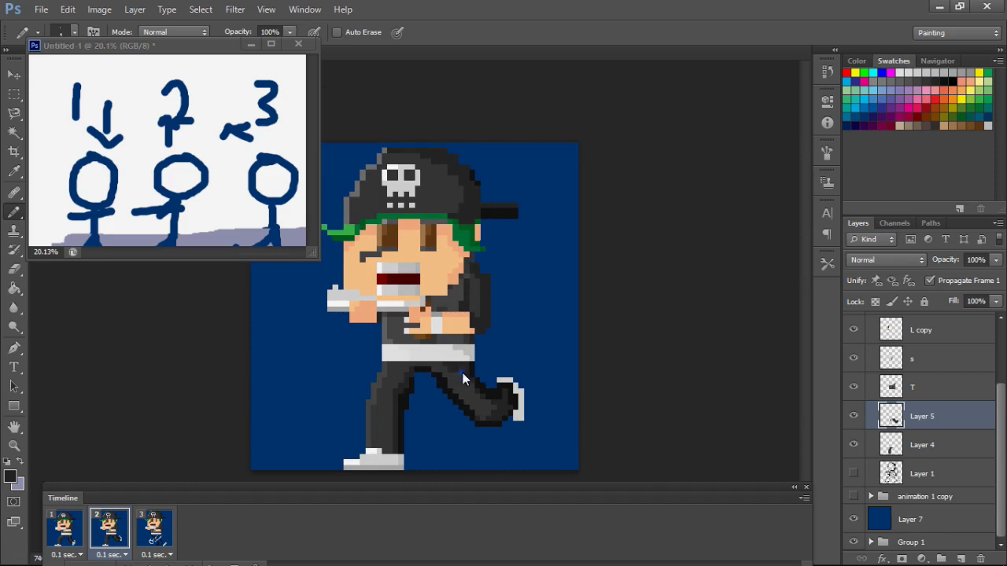
pyautogui.scroll(-1, 461, 372)
pyautogui.click(149, 527)
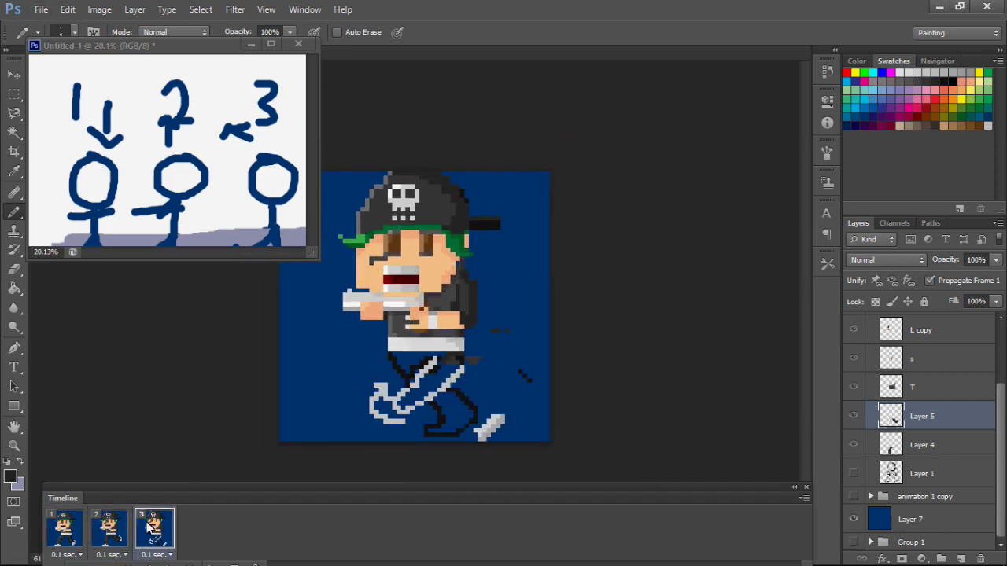
pyautogui.click(114, 530)
pyautogui.click(854, 474)
pyautogui.click(921, 445)
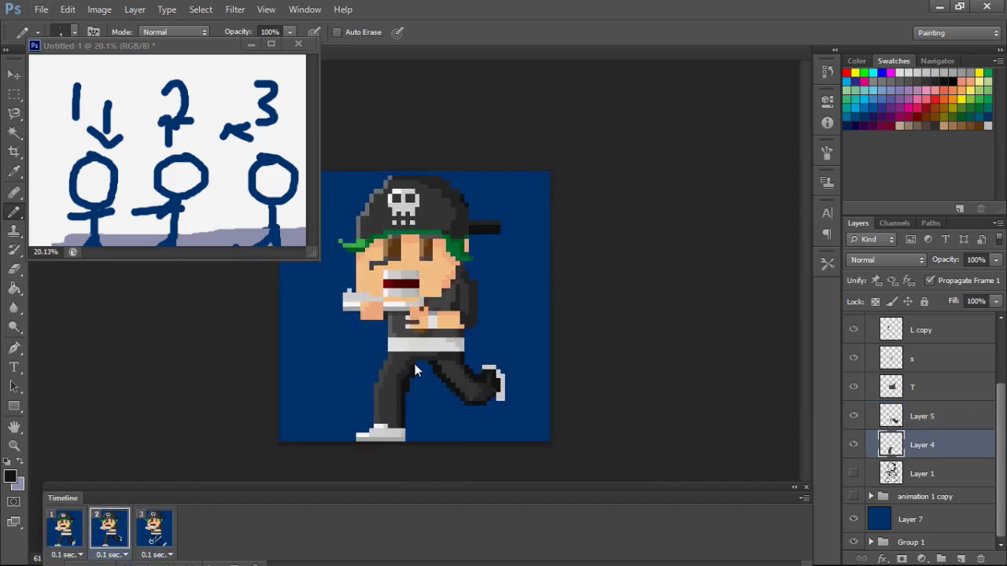
pyautogui.click(153, 527)
pyautogui.click(114, 535)
pyautogui.click(158, 535)
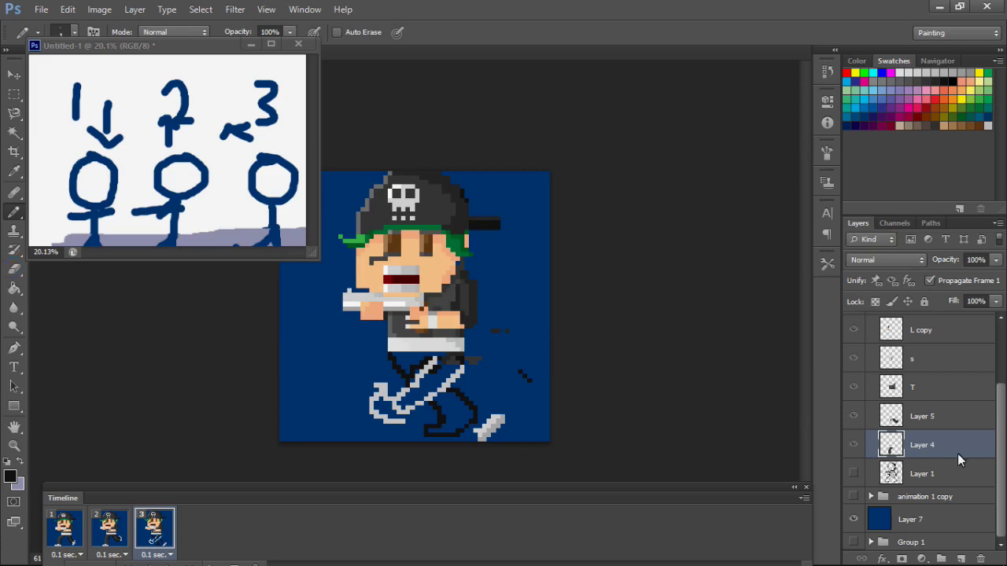
# Select Layer 5, make its grey leg sketch visible, and sample navy as the paint colour.
pyautogui.scroll(-1, 878, 393)
pyautogui.click(866, 420)
pyautogui.click(853, 419)
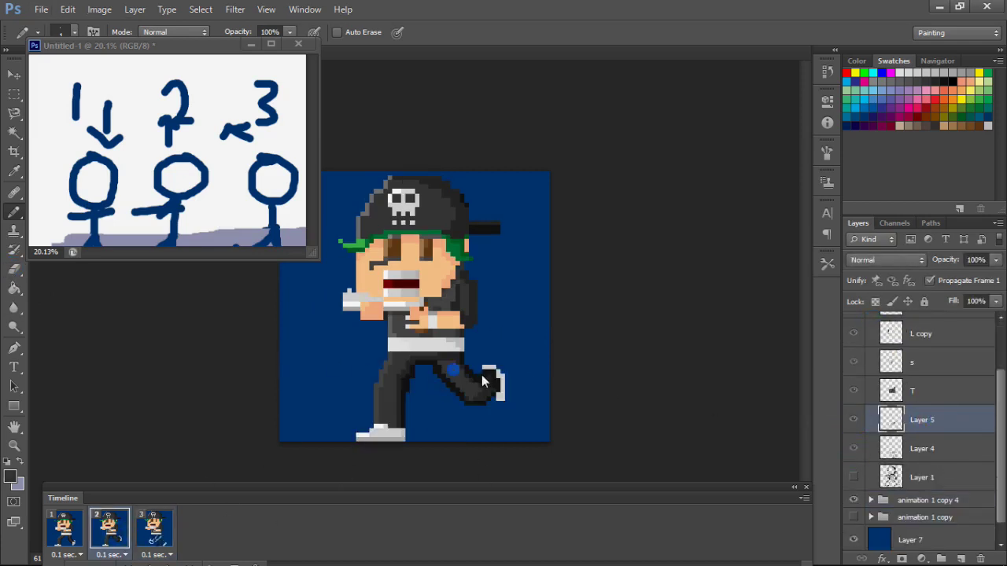
pyautogui.keyDown('alt'); pyautogui.click(440, 365); pyautogui.keyUp('alt')
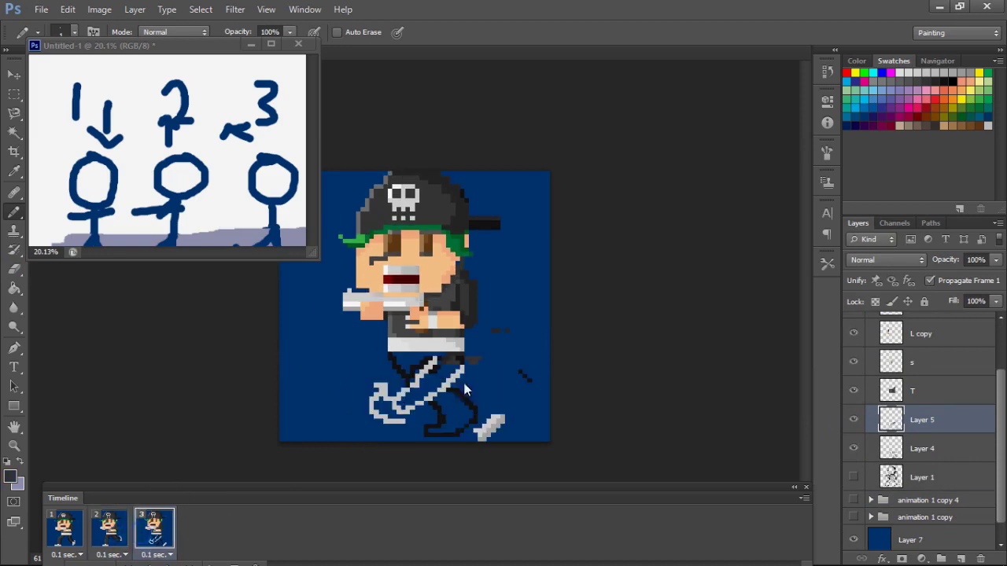
# Paint the front trouser leg dark navy over the grey sketch, down toward the foot.
pyautogui.moveTo(430, 387)
pyautogui.mouseDown()
pyautogui.moveTo(438, 370)
pyautogui.moveTo(427, 379)
pyautogui.mouseUp()
pyautogui.hotkey('ctrl', '+')
pyautogui.moveTo(419, 423); pyautogui.dragTo(409, 447)
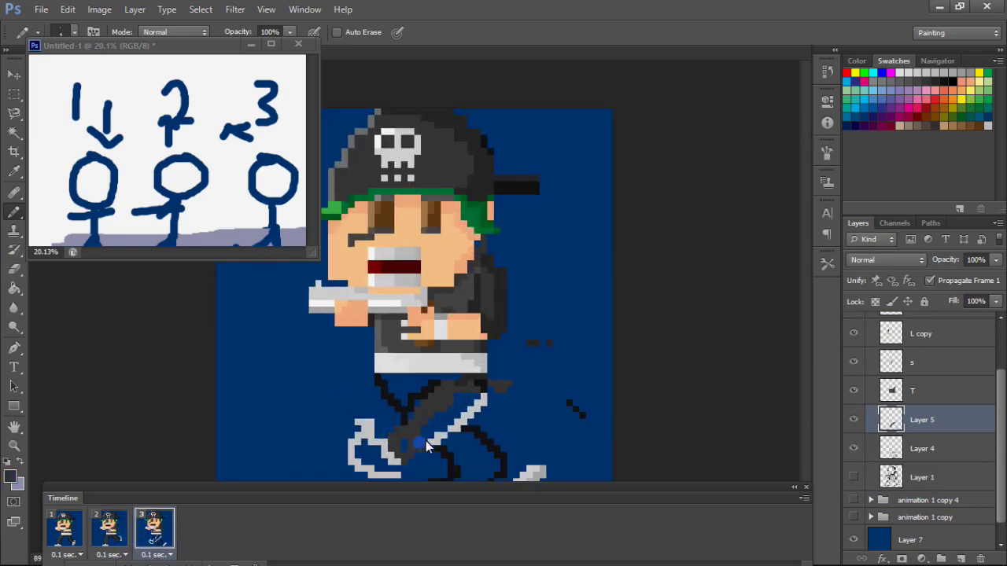
pyautogui.click(483, 391)
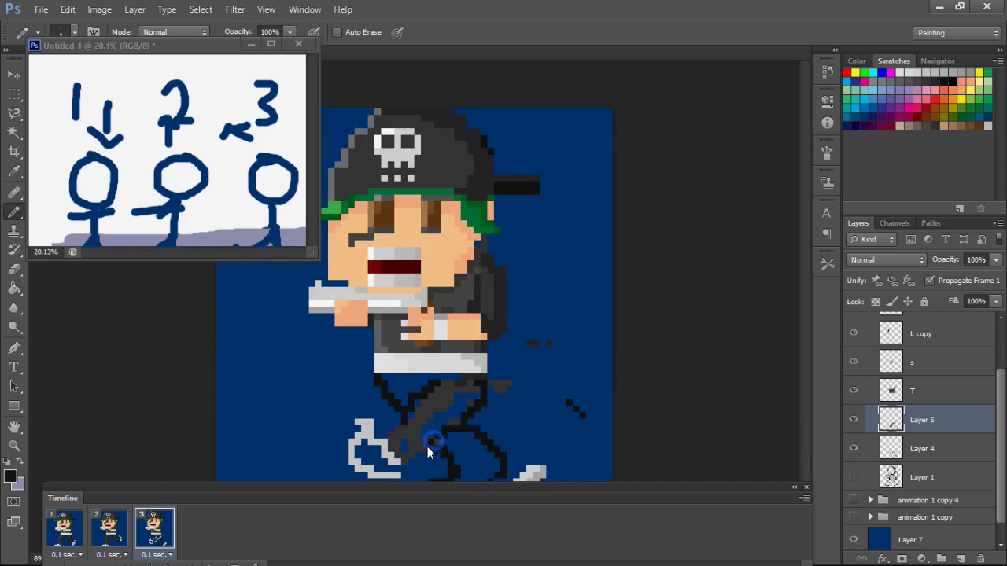
pyautogui.scroll(1, 442, 432)
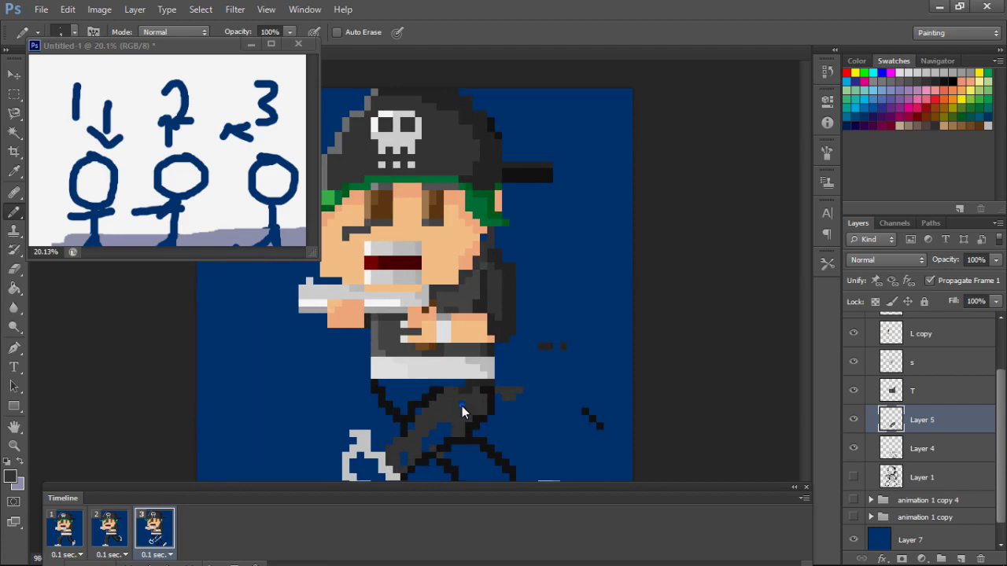
pyautogui.hotkey('ctrl', 'z')
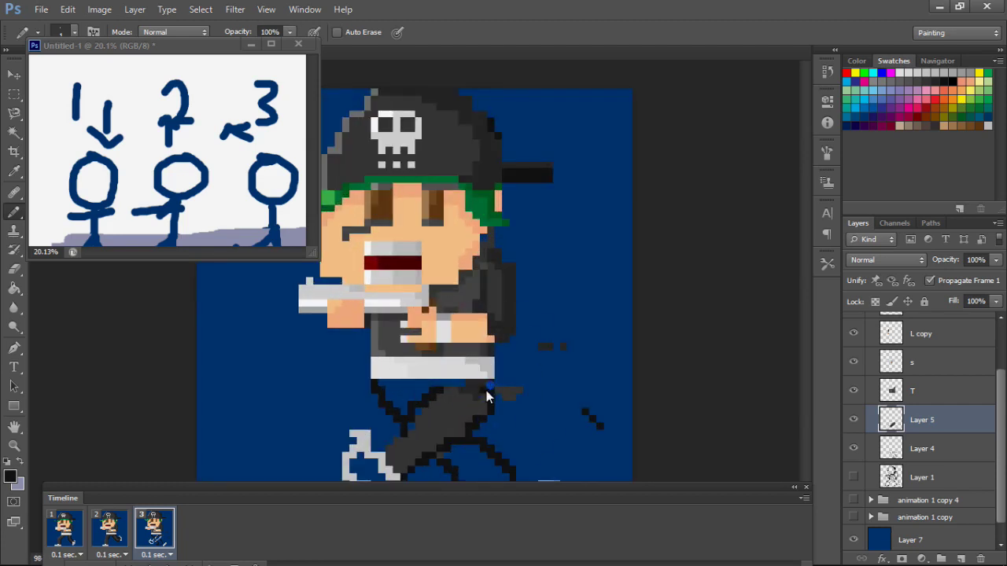
pyautogui.moveTo(478, 411); pyautogui.dragTo(469, 427)
pyautogui.scroll(-3, 459, 411)
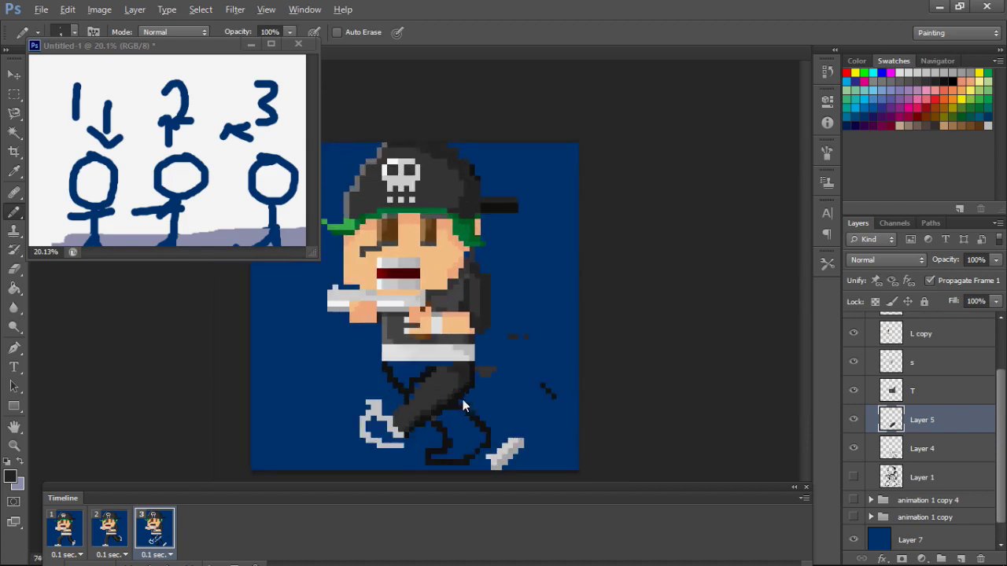
pyautogui.scroll(1, 447, 406)
pyautogui.scroll(1, 460, 428)
pyautogui.scroll(-1, 438, 396)
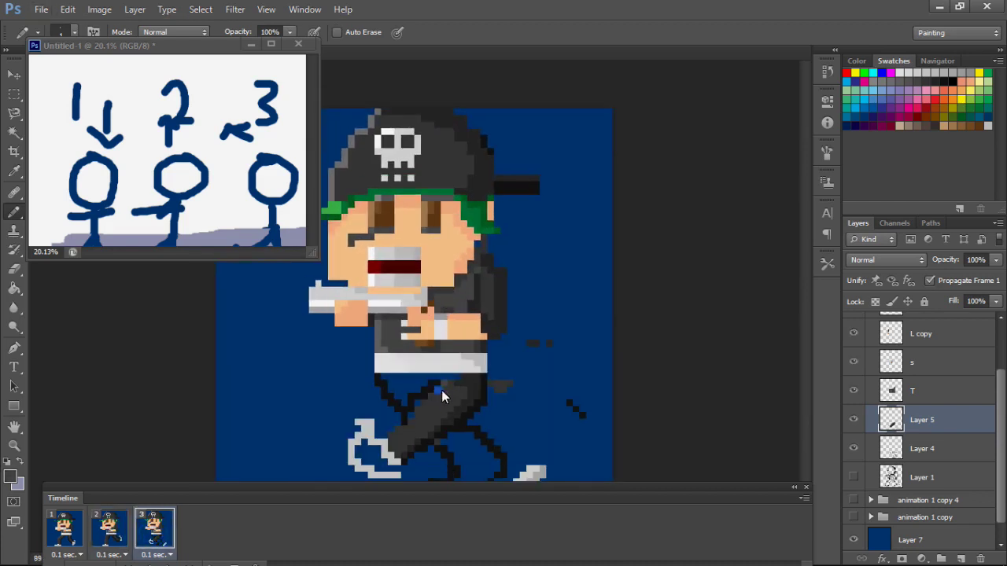
pyautogui.moveTo(405, 429)
pyautogui.mouseDown()
pyautogui.moveTo(392, 447)
pyautogui.moveTo(397, 460)
pyautogui.mouseUp()
pyautogui.scroll(-3, 399, 462)
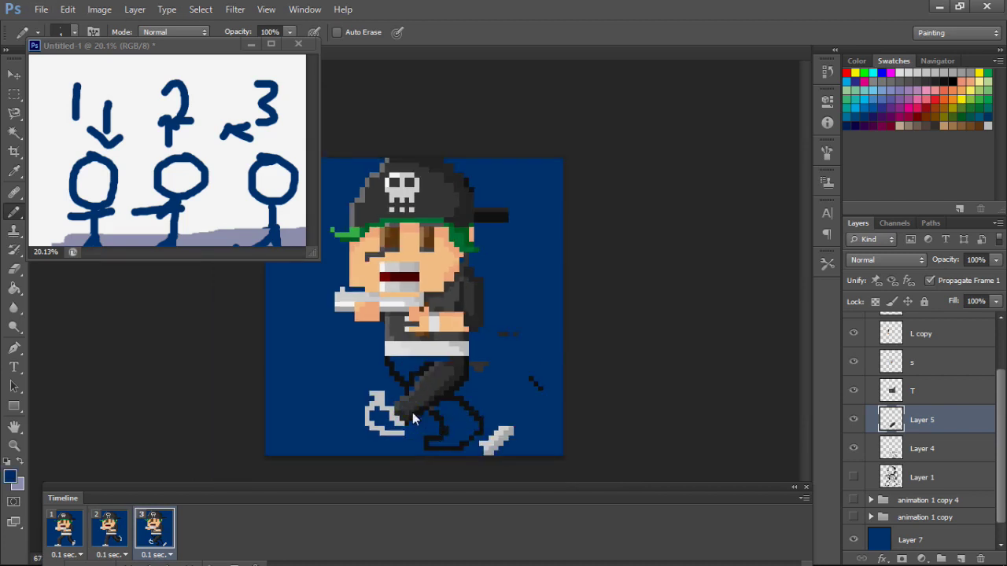
pyautogui.scroll(2, 412, 412)
pyautogui.scroll(-3, 468, 372)
# Erase stray pixels and paint the shoe with black and white pixels.
pyautogui.press('e')
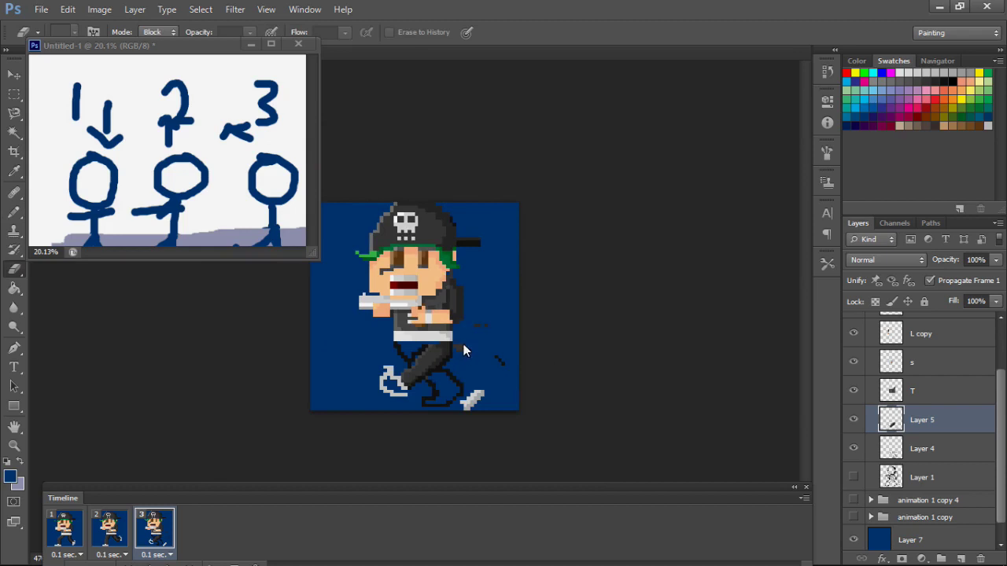
pyautogui.click(478, 397)
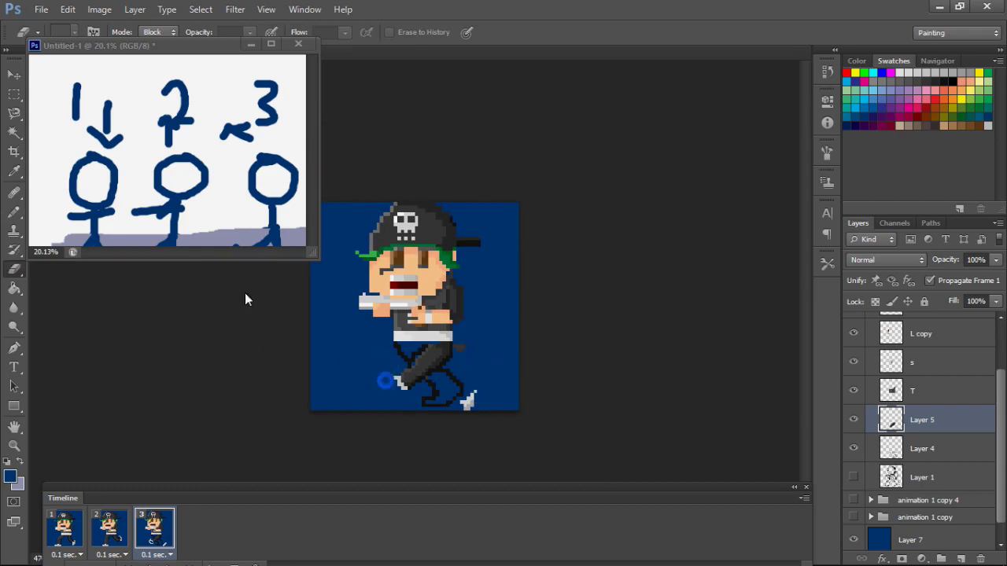
pyautogui.press('b')
pyautogui.scroll(3, 409, 441)
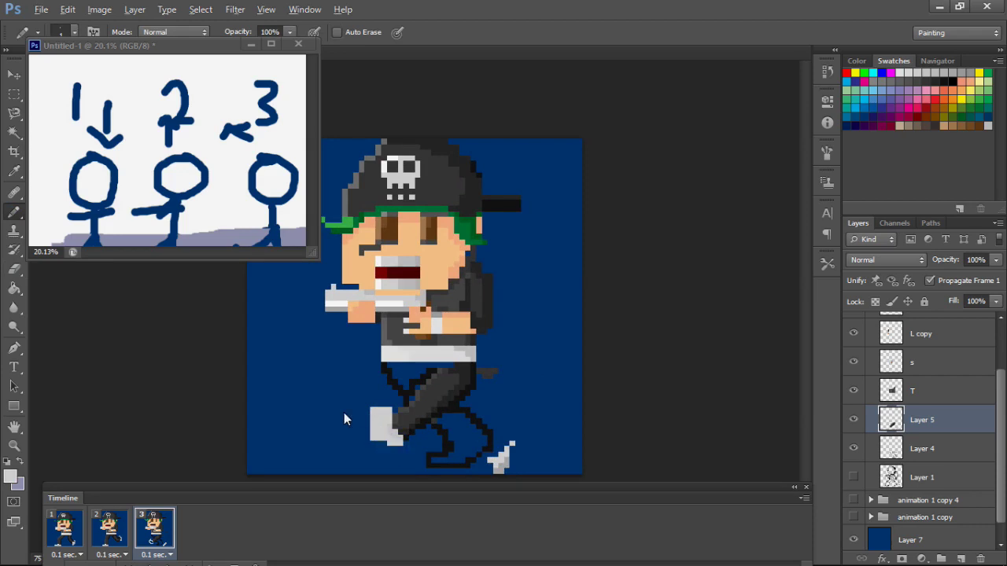
pyautogui.press('e')
pyautogui.click(375, 411)
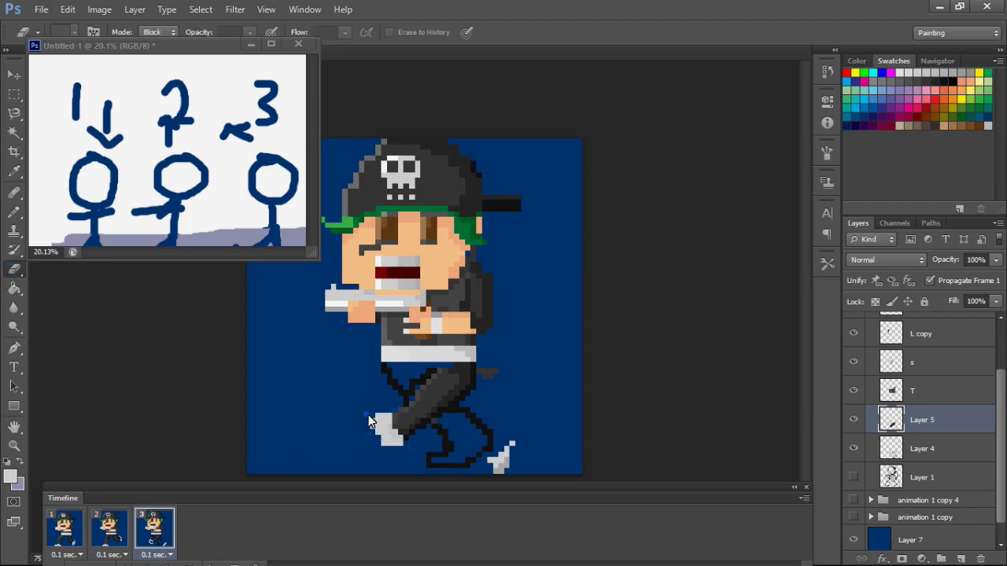
pyautogui.press('b')
pyautogui.click(401, 439)
pyautogui.press('x')
pyautogui.click(390, 434)
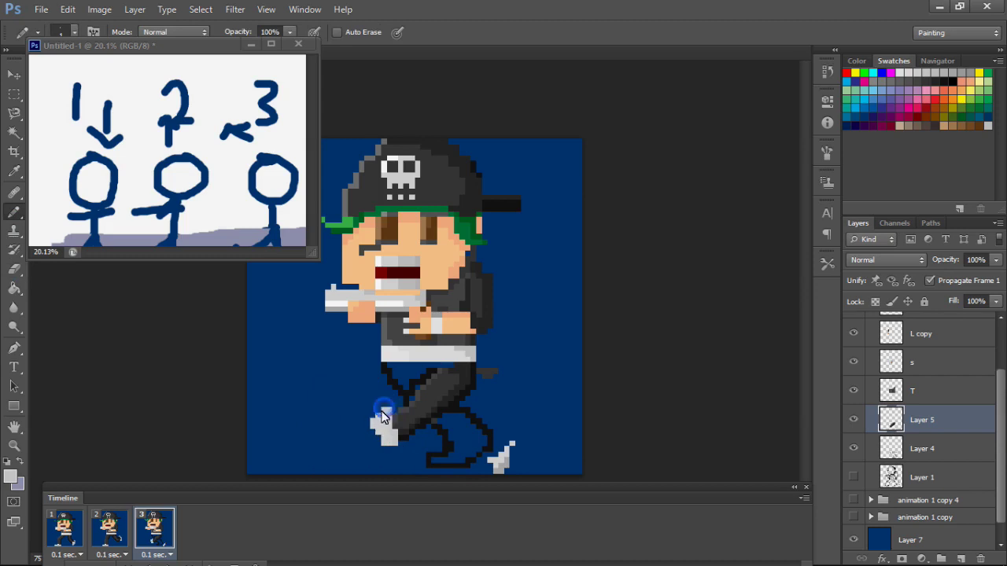
# Hide Layer 4 to check the new leg, then select Layer 4 for editing.
pyautogui.scroll(1, 376, 424)
pyautogui.scroll(-2, 376, 427)
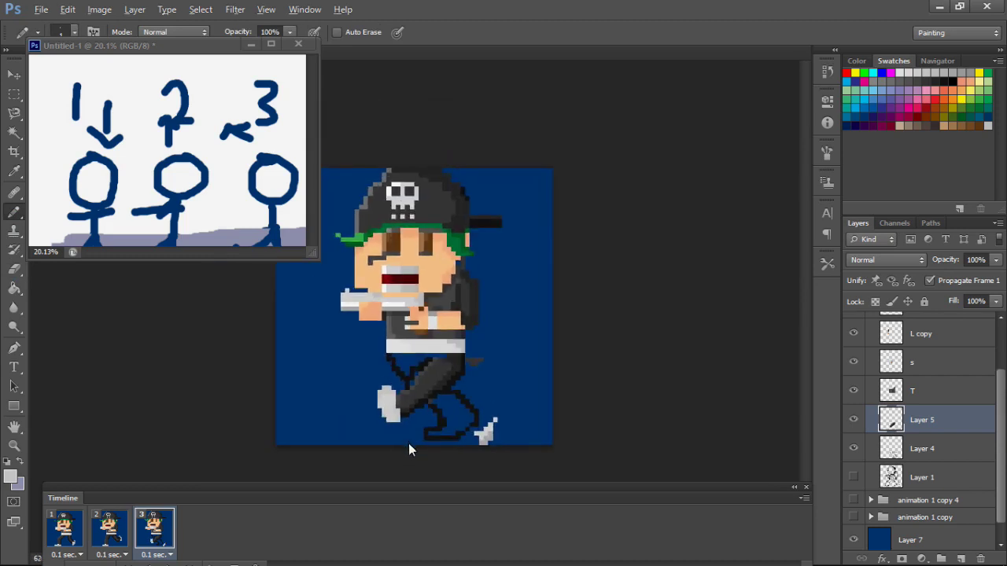
pyautogui.scroll(1, 408, 443)
pyautogui.press('e')
pyautogui.scroll(-2, 399, 455)
pyautogui.scroll(-1, 412, 462)
pyautogui.press('b')
pyautogui.scroll(1, 415, 467)
pyautogui.scroll(1, 451, 426)
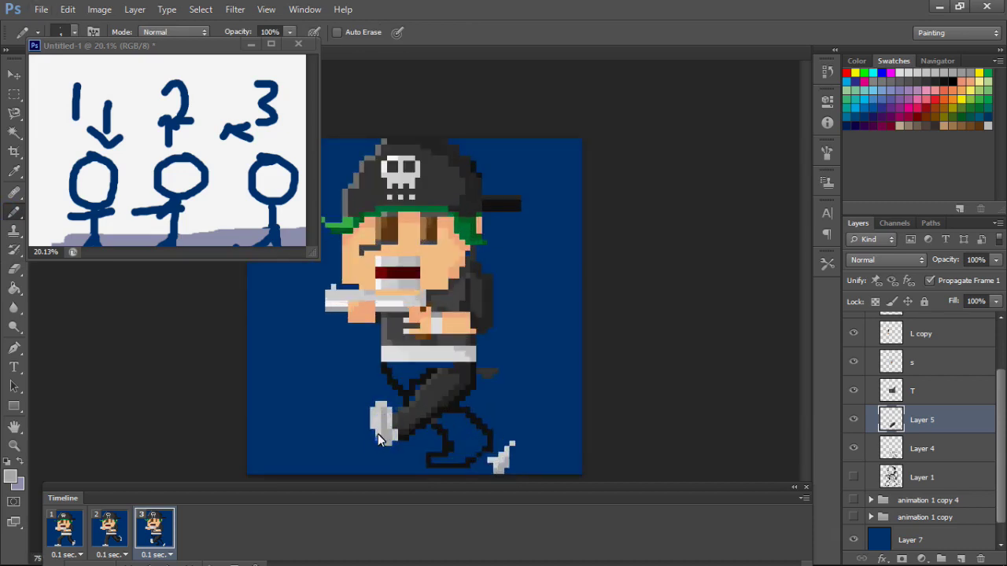
pyautogui.scroll(-1, 373, 416)
pyautogui.scroll(1, 458, 429)
pyautogui.scroll(-1, 431, 456)
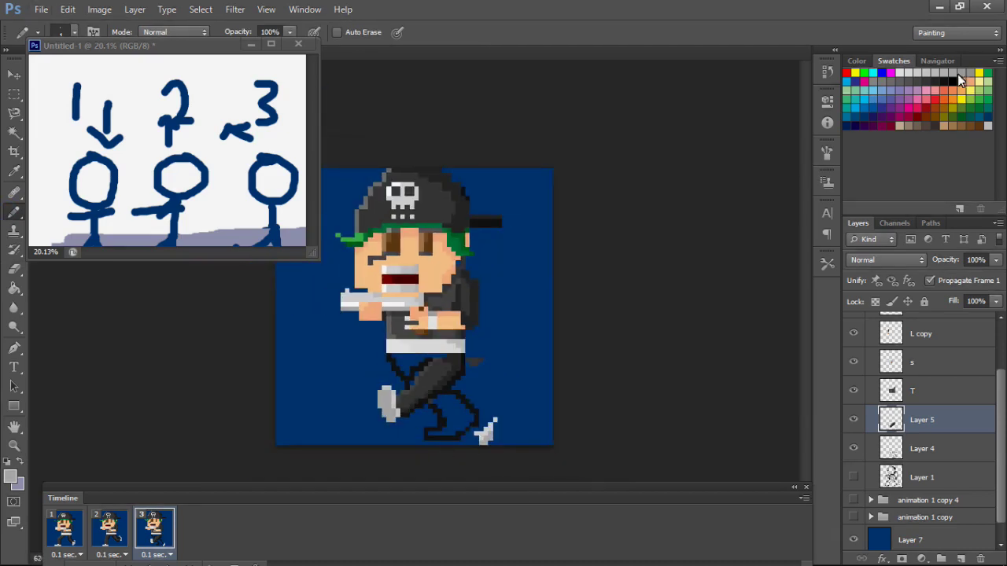
pyautogui.scroll(2, 366, 464)
pyautogui.scroll(-1, 365, 456)
pyautogui.scroll(-1, 368, 441)
pyautogui.scroll(-1, 373, 434)
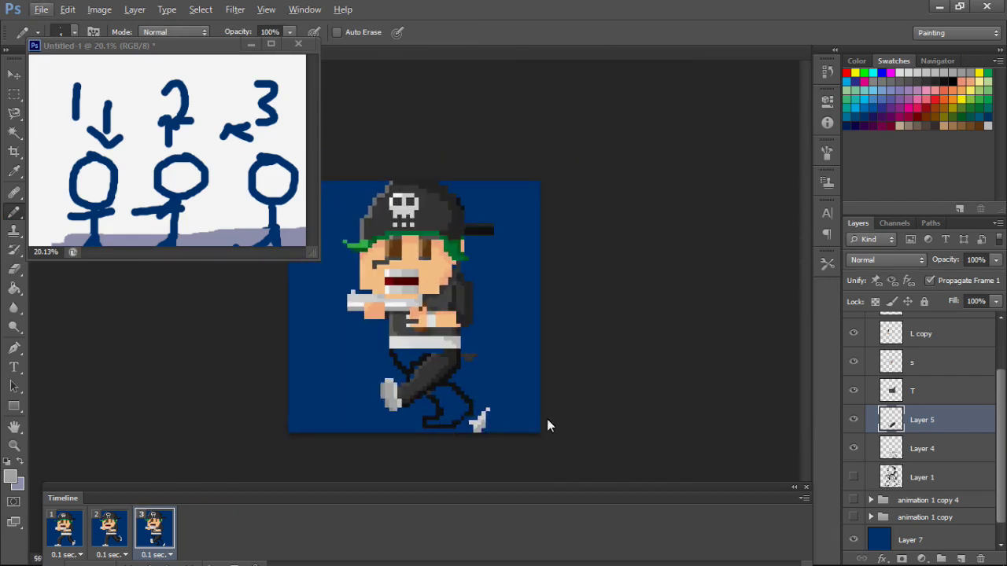
pyautogui.click(14, 270)
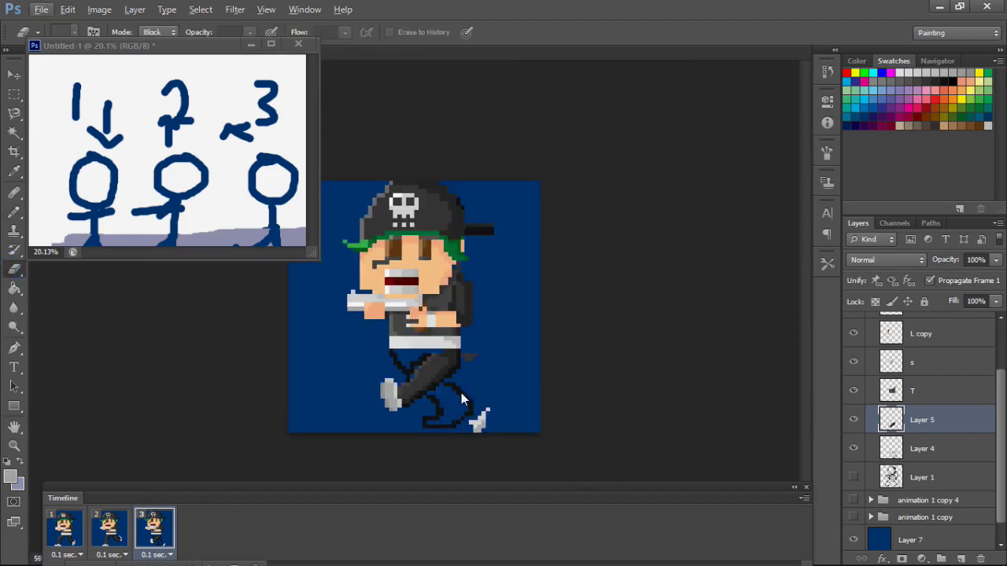
pyautogui.click(853, 448)
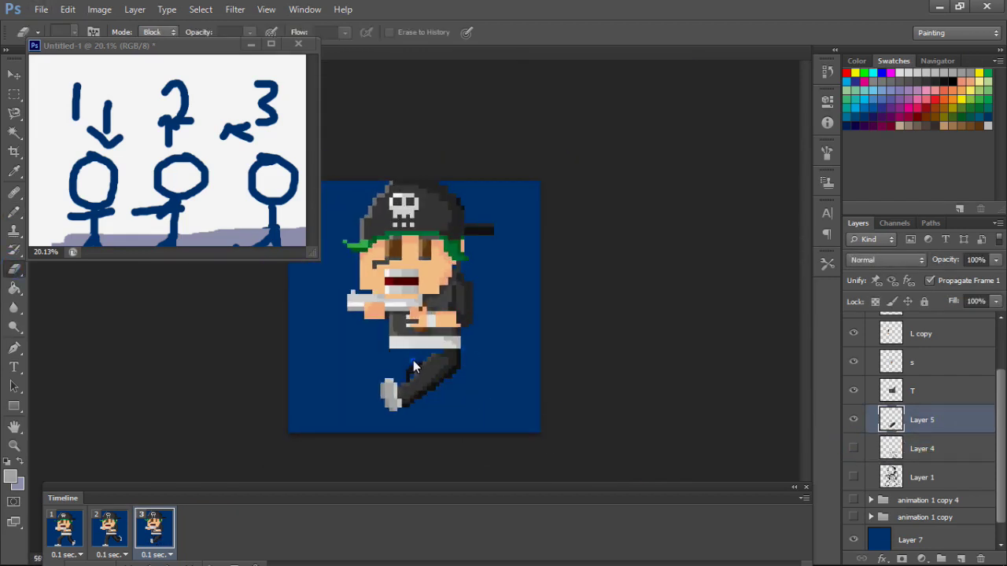
pyautogui.click(933, 453)
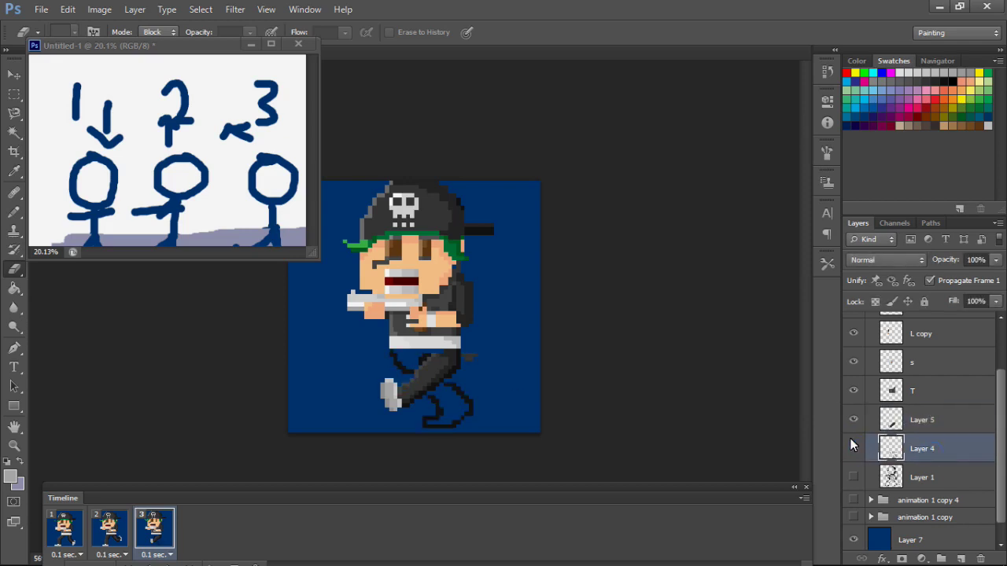
# On Layer 4 in frame 3, zoom in and erase a stray pixel on the back leg.
pyautogui.click(65, 528)
pyautogui.click(153, 528)
pyautogui.press('b')
pyautogui.hotkey('ctrl', '+')
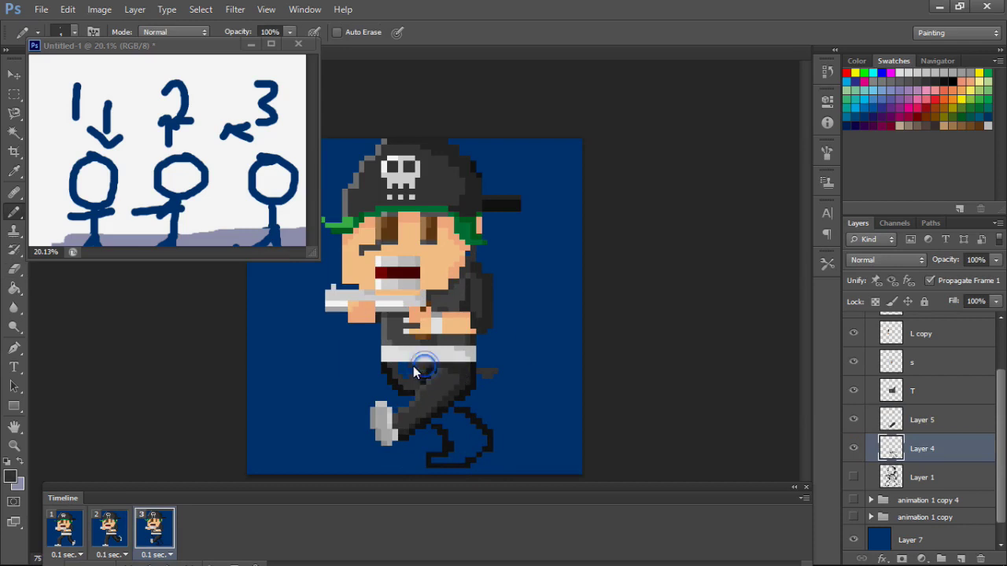
pyautogui.press('e')
pyautogui.click(475, 413)
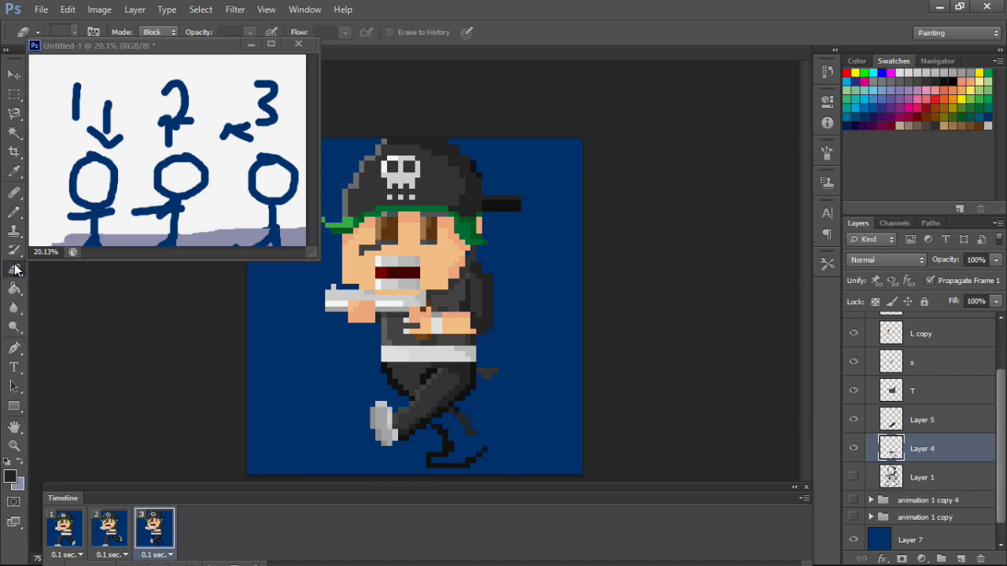
pyautogui.press('b')
pyautogui.hotkey('ctrl', '+')
pyautogui.hotkey('ctrl', '-')
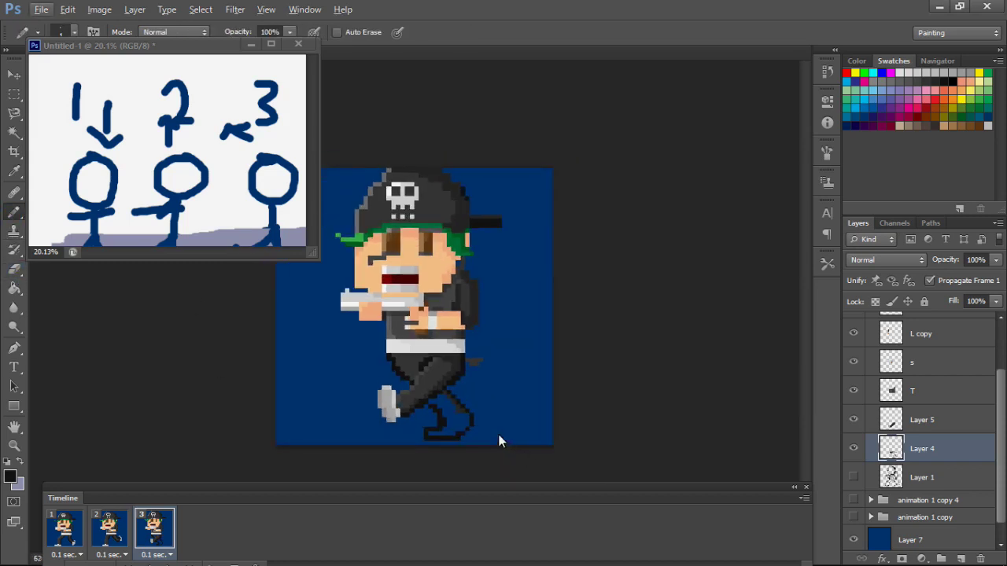
pyautogui.hotkey('ctrl', '+')
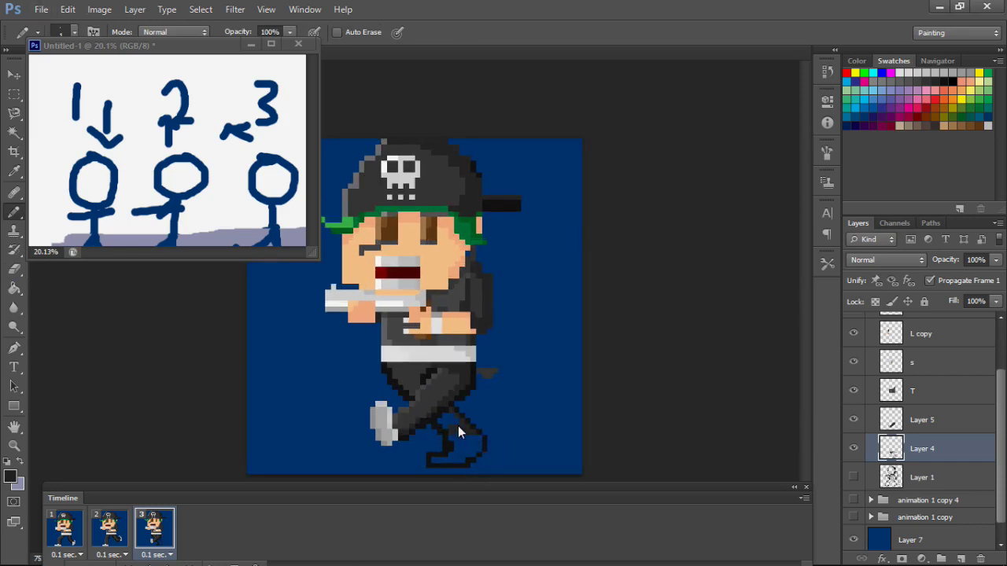
pyautogui.hotkey('ctrl', '-')
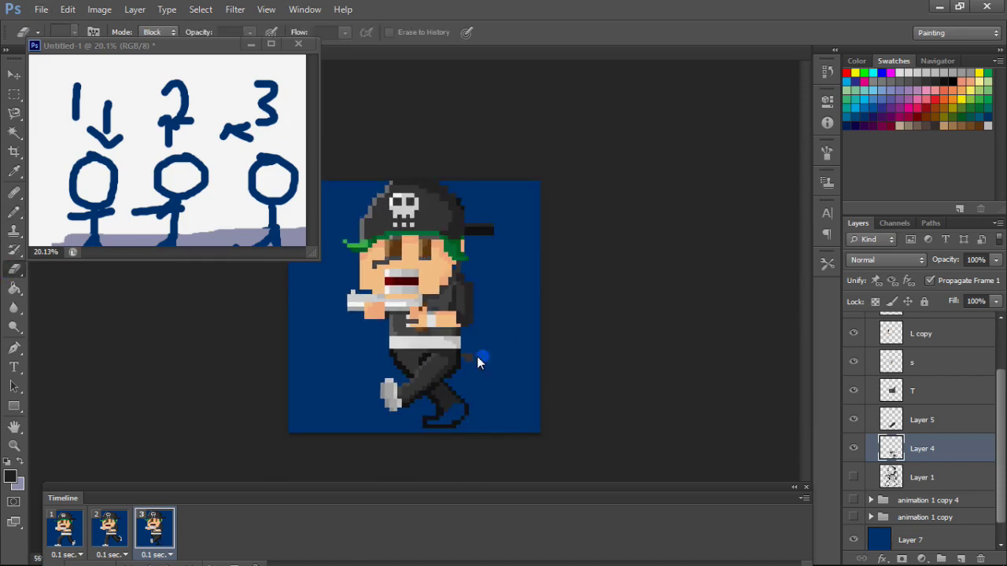
pyautogui.hotkey('ctrl', '+')
# Paint a light grey highlight on the back shoe and erase the stray blue dot.
pyautogui.keyDown('alt'); pyautogui.click(388, 416); pyautogui.keyUp('alt')
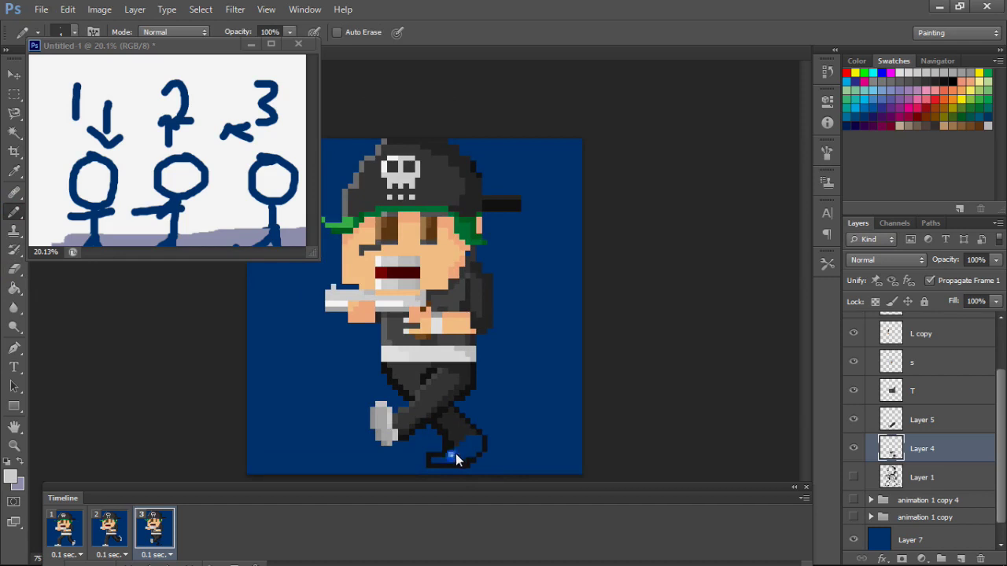
pyautogui.moveTo(464, 456); pyautogui.dragTo(453, 456)
pyautogui.keyDown('alt'); pyautogui.click(438, 461); pyautogui.keyUp('alt')
pyautogui.scroll(1, 584, 452)
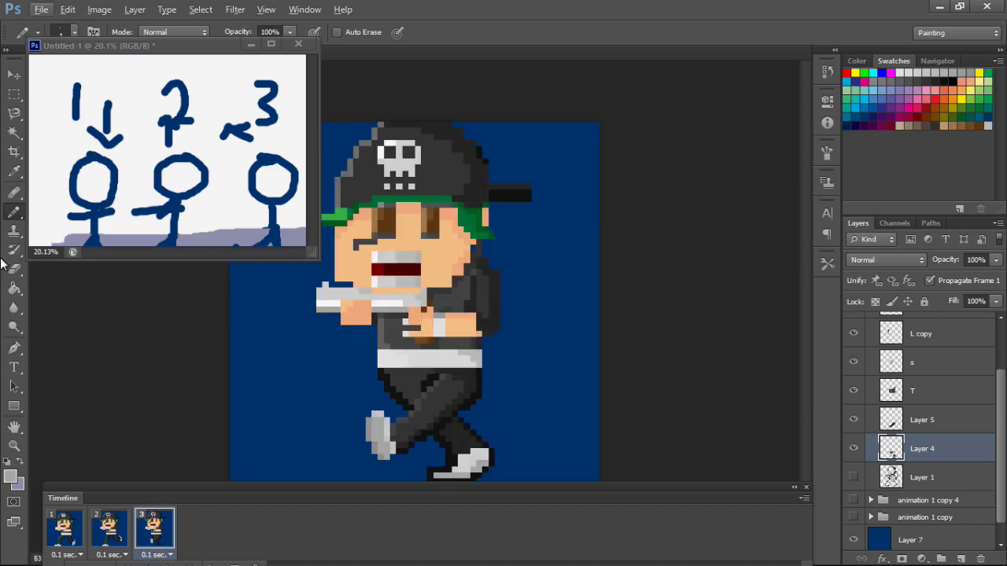
pyautogui.press('e')
pyautogui.click(478, 470)
pyautogui.scroll(-2, 454, 462)
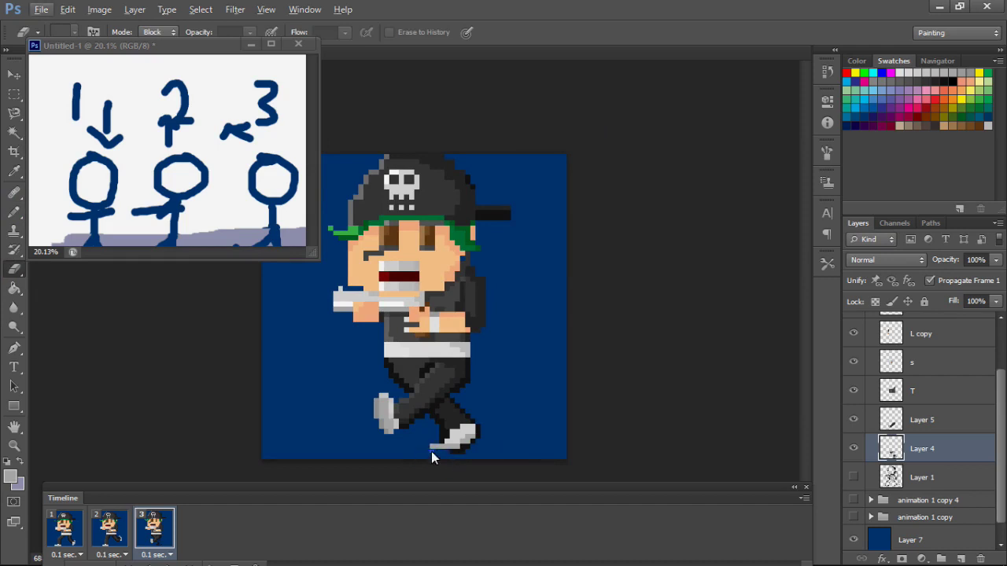
# Draw a light grey sole line under the back shoe.
pyautogui.press('b')
pyautogui.scroll(1, 452, 448)
pyautogui.press('d')
pyautogui.keyDown('alt'); pyautogui.click(467, 448); pyautogui.keyUp('alt')
pyautogui.moveTo(438, 472); pyautogui.dragTo(455, 472)
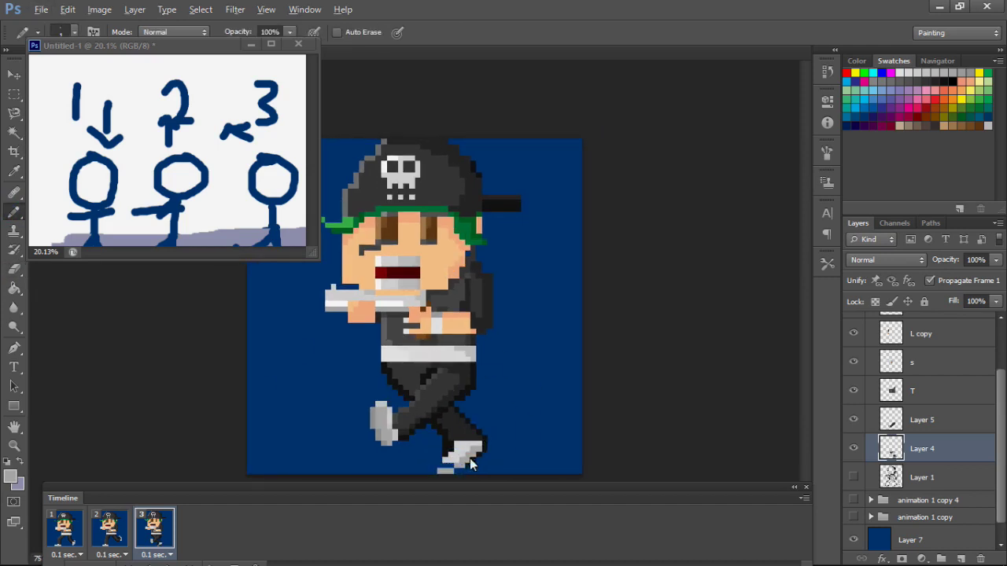
pyautogui.scroll(-2, 471, 440)
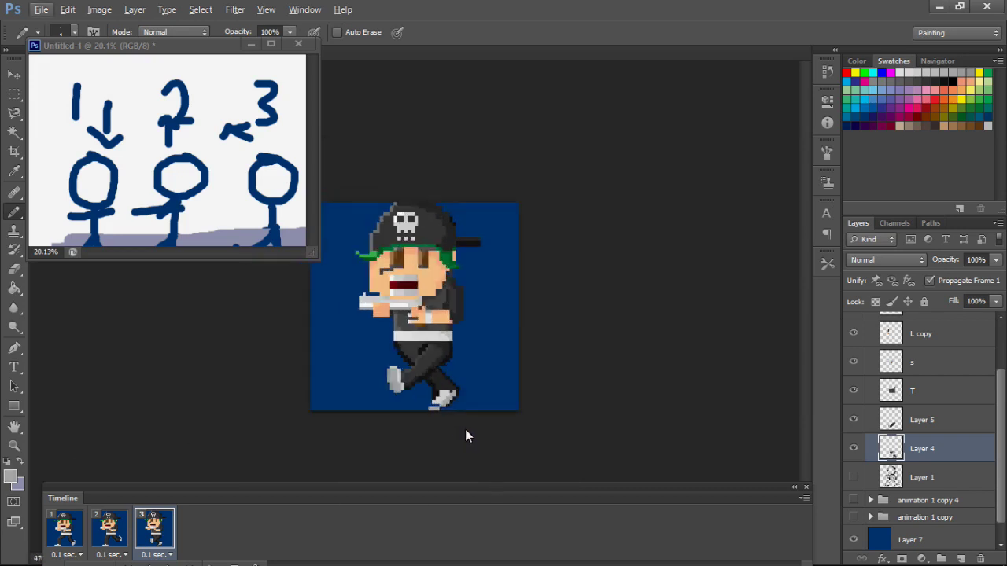
pyautogui.press('e')
pyautogui.scroll(2, 468, 460)
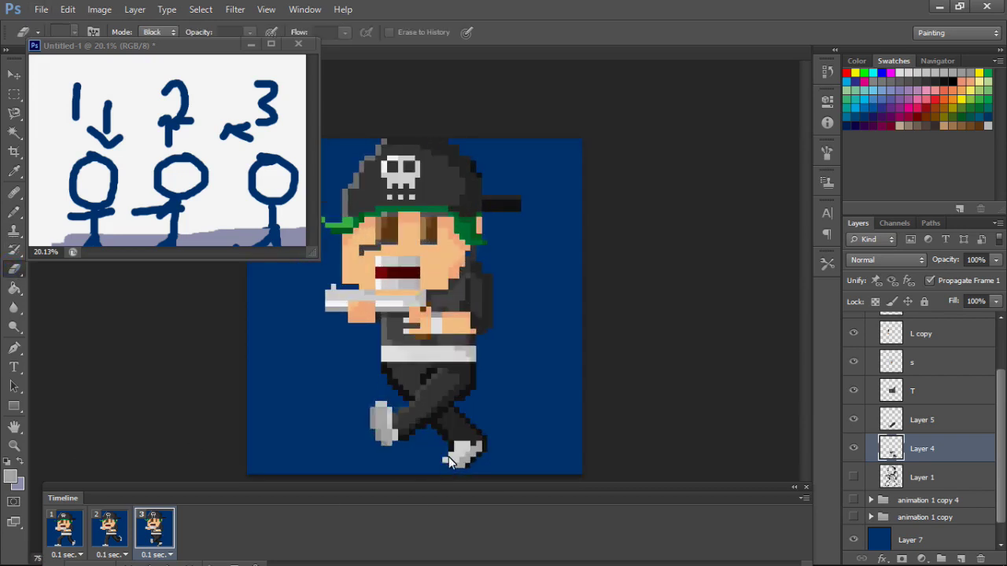
pyautogui.press('b')
# Repaint the back shoe lower and further left, comparing against frame 2.
pyautogui.moveTo(464, 454); pyautogui.dragTo(447, 469)
pyautogui.keyDown('alt'); pyautogui.click(461, 472); pyautogui.keyUp('alt')
pyautogui.keyDown('alt'); pyautogui.click(452, 471); pyautogui.keyUp('alt')
pyautogui.click(456, 449)
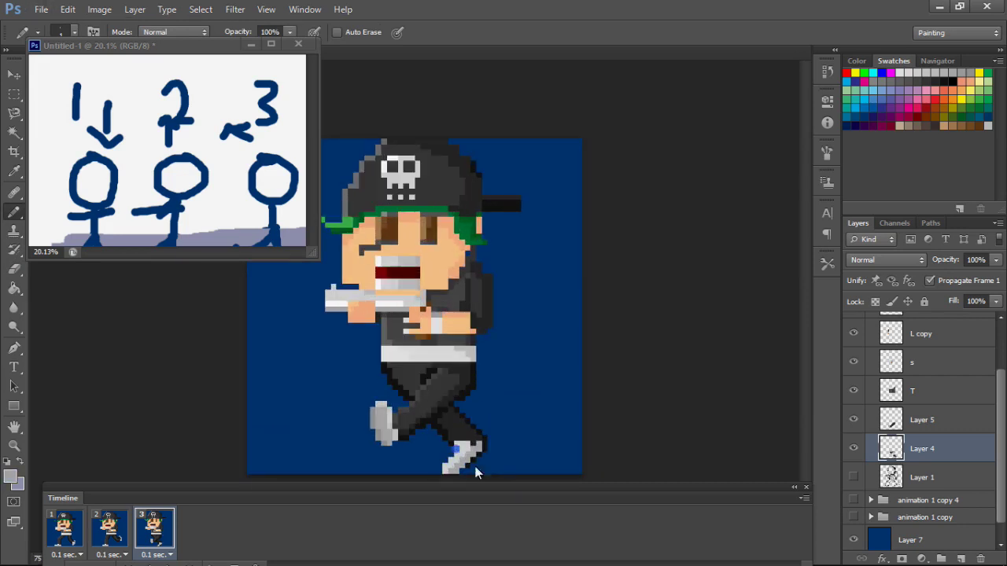
pyautogui.scroll(-1, 437, 413)
pyautogui.click(123, 540)
pyautogui.click(155, 528)
pyautogui.scroll(1, 544, 442)
# Sample the dark outline and light grey shoe colours to check the back shoe.
pyautogui.click(449, 417)
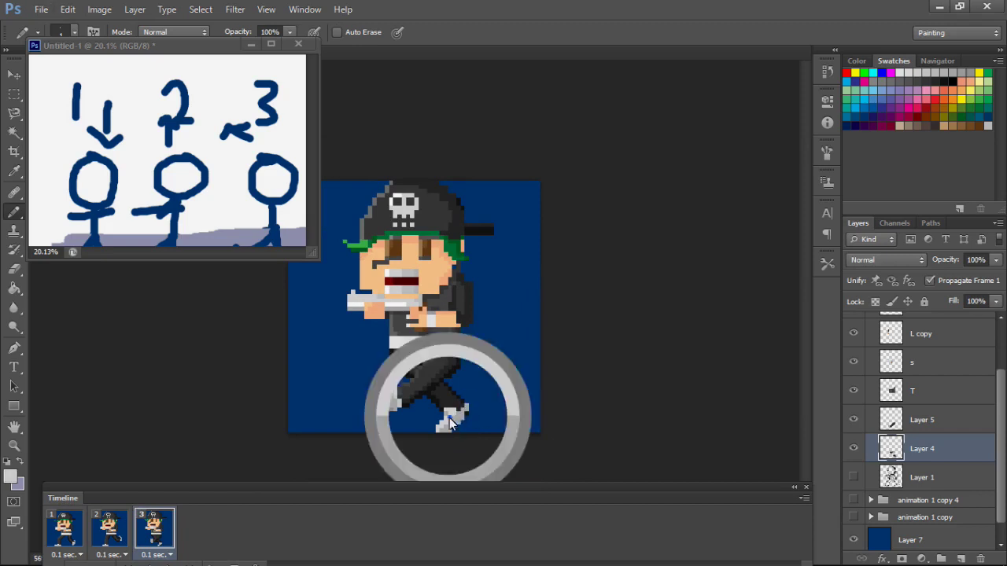
pyautogui.scroll(1, 456, 418)
pyautogui.keyDown('alt'); pyautogui.click(444, 417); pyautogui.keyUp('alt')
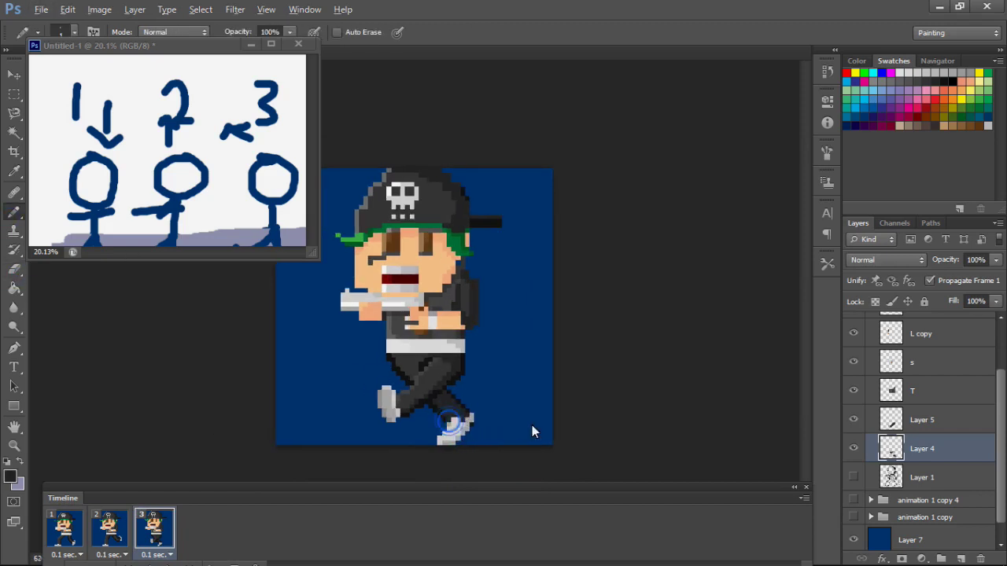
pyautogui.scroll(-1, 468, 402)
pyautogui.scroll(1, 469, 402)
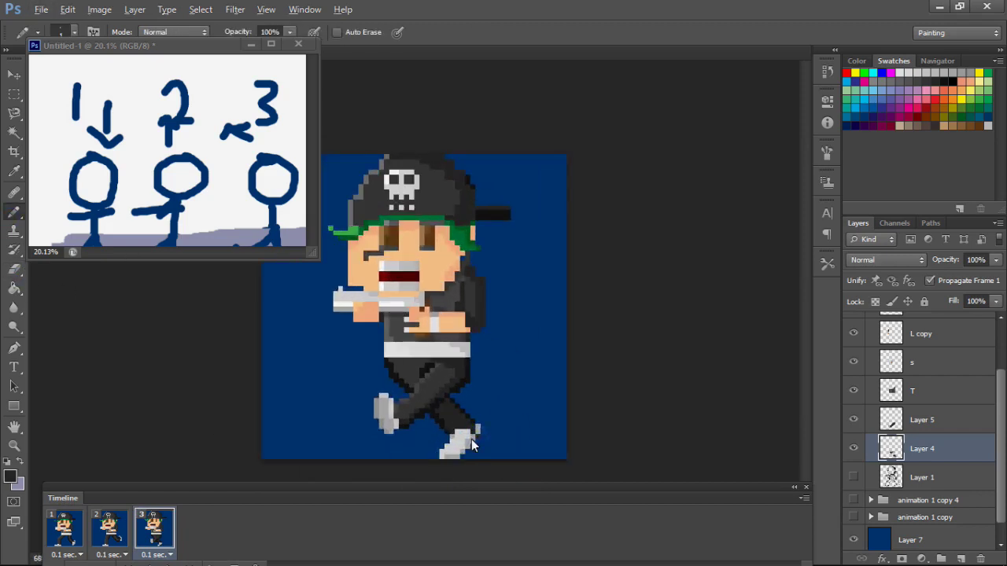
pyautogui.keyDown('alt'); pyautogui.click(471, 439); pyautogui.keyUp('alt')
pyautogui.scroll(-1, 489, 433)
# Return to frame 1 and play the run cycle to preview it.
pyautogui.keyDown('alt'); pyautogui.click(451, 432); pyautogui.keyUp('alt')
pyautogui.scroll(-1, 471, 436)
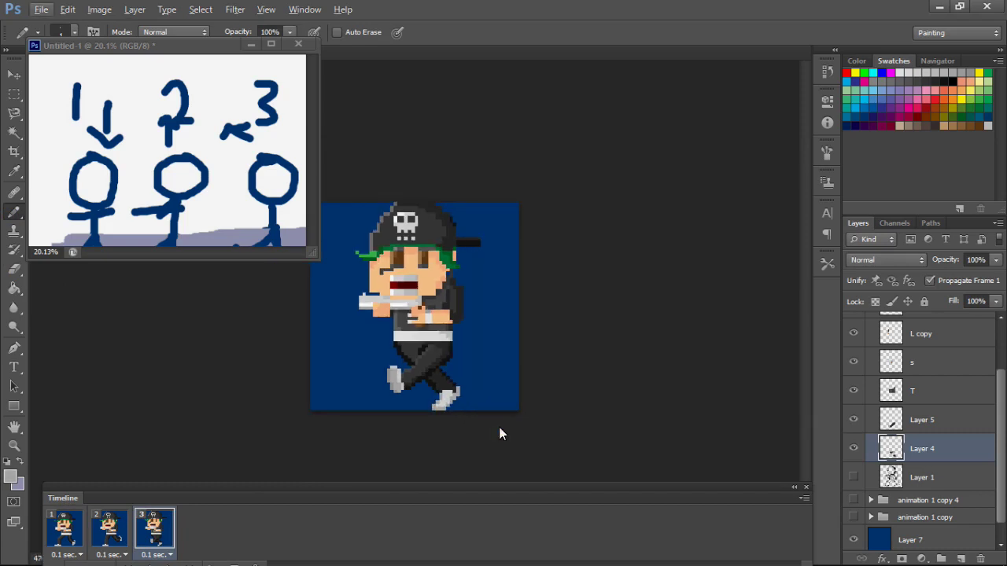
pyautogui.scroll(-1, 483, 409)
pyautogui.click(82, 541)
pyautogui.press('space')
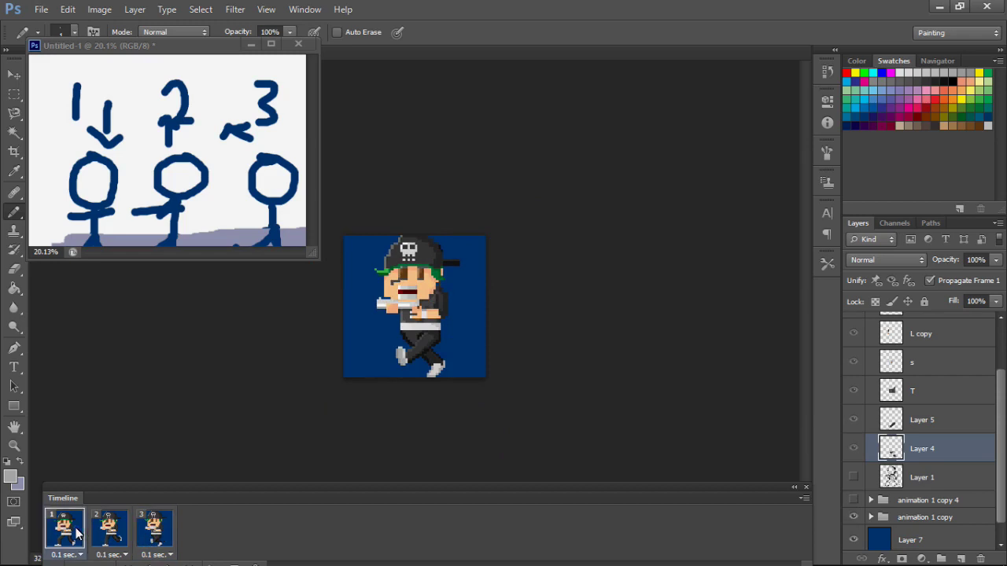
# Play and stop the run cycle preview, starting from frame 2.
pyautogui.click(117, 529)
pyautogui.click(915, 392)
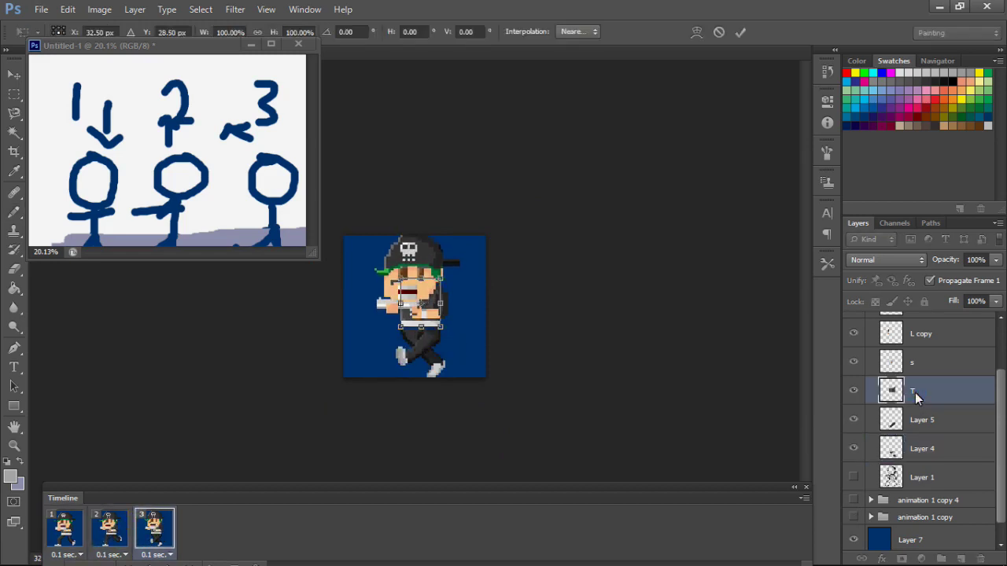
pyautogui.click(66, 537)
pyautogui.press('space')
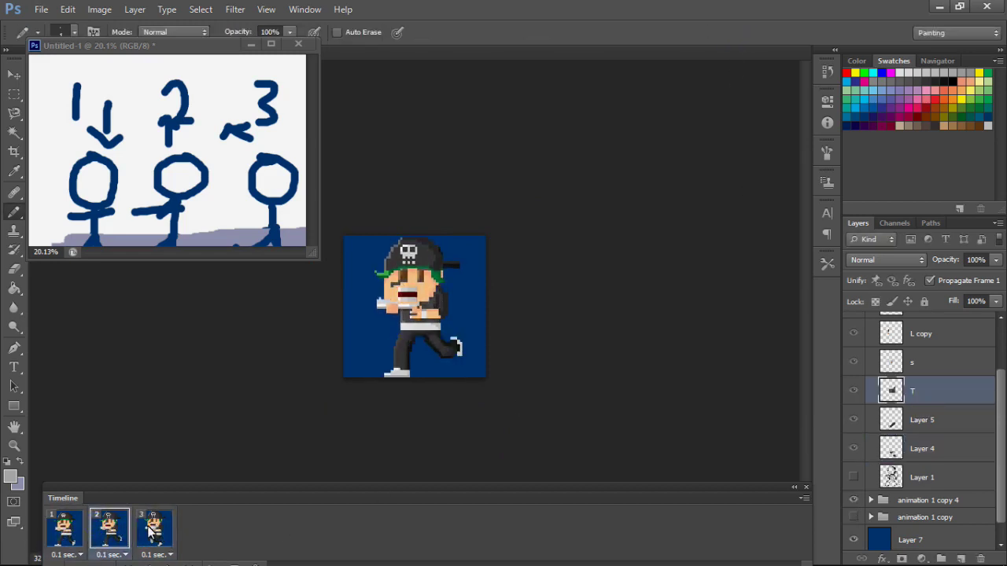
pyautogui.press('space')
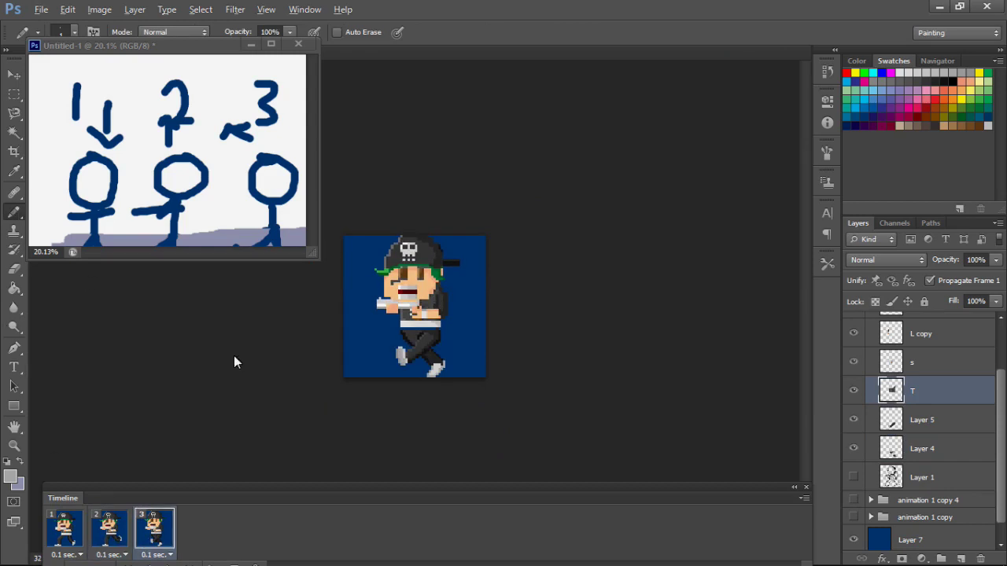
# In frame 3, toggle Layer 4's visibility to check its pixels and sample the trouser colour.
pyautogui.scroll(2, 447, 361)
pyautogui.keyDown('alt'); pyautogui.click(448, 361); pyautogui.keyUp('alt')
pyautogui.click(922, 448)
pyautogui.click(854, 448)
pyautogui.click(854, 448)
pyautogui.keyDown('alt'); pyautogui.click(456, 364); pyautogui.keyUp('alt')
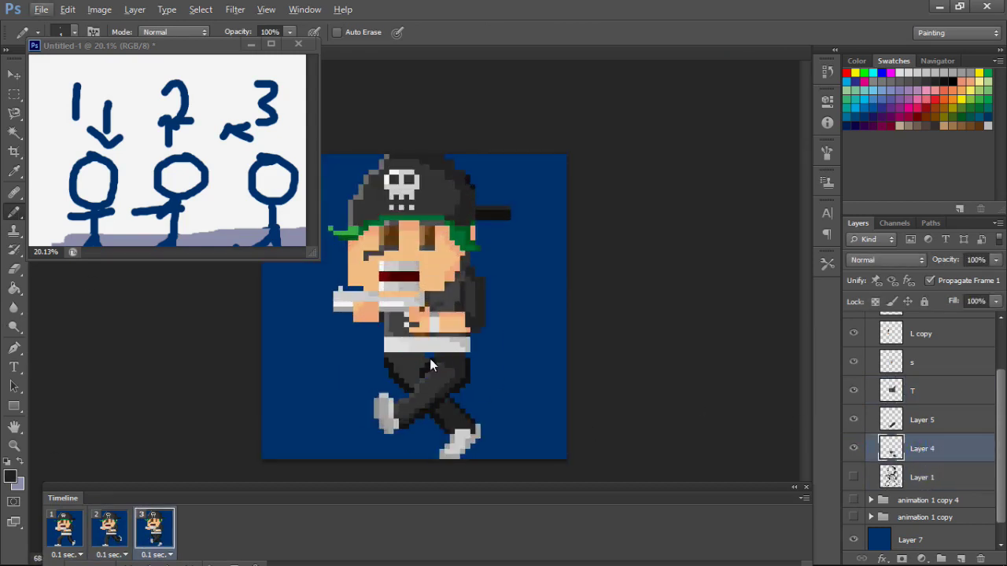
pyautogui.scroll(-2, 468, 380)
pyautogui.scroll(2, 469, 380)
# Touch up Layer 4's trousers using the lighter trouser colour.
pyautogui.press('e')
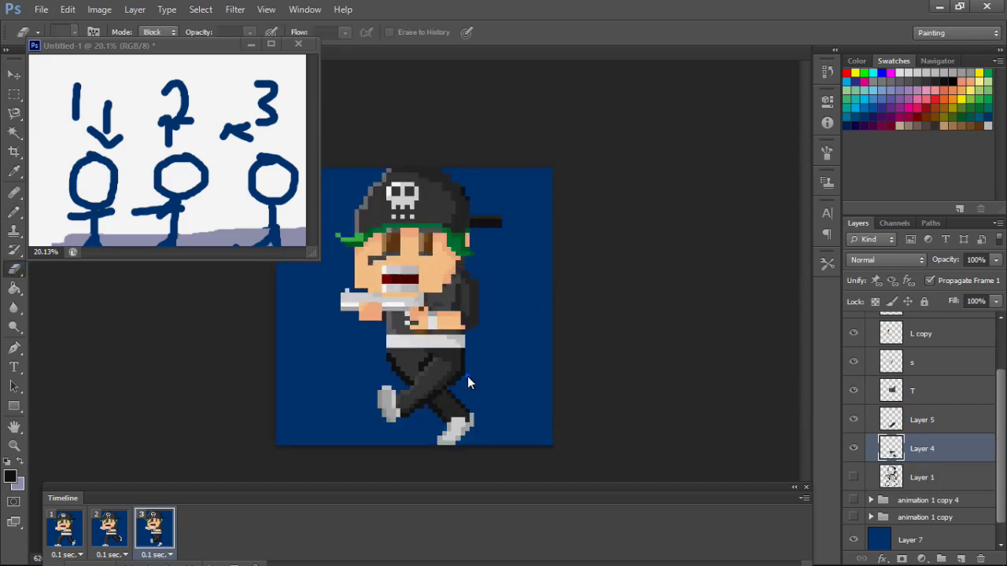
pyautogui.hotkey('ctrl', '+')
pyautogui.press('b')
pyautogui.keyDown('alt'); pyautogui.click(381, 376); pyautogui.keyUp('alt')
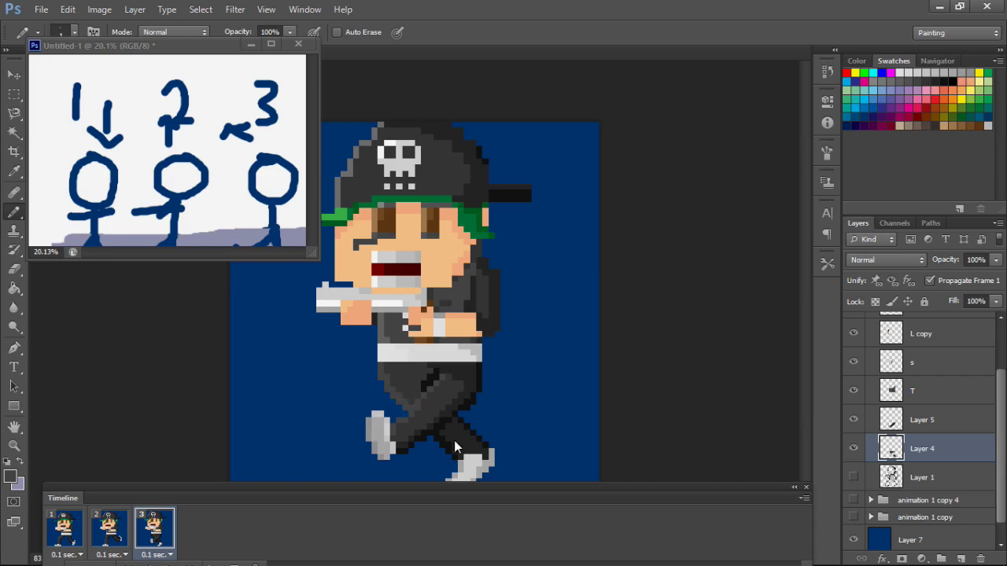
pyautogui.scroll(-1, 452, 394)
pyautogui.scroll(1, 421, 400)
pyautogui.scroll(-1, 464, 421)
pyautogui.scroll(1, 466, 429)
pyautogui.scroll(-2, 480, 431)
# Preview the animation again and expand the animation 1 copy 4 group.
pyautogui.press('space')
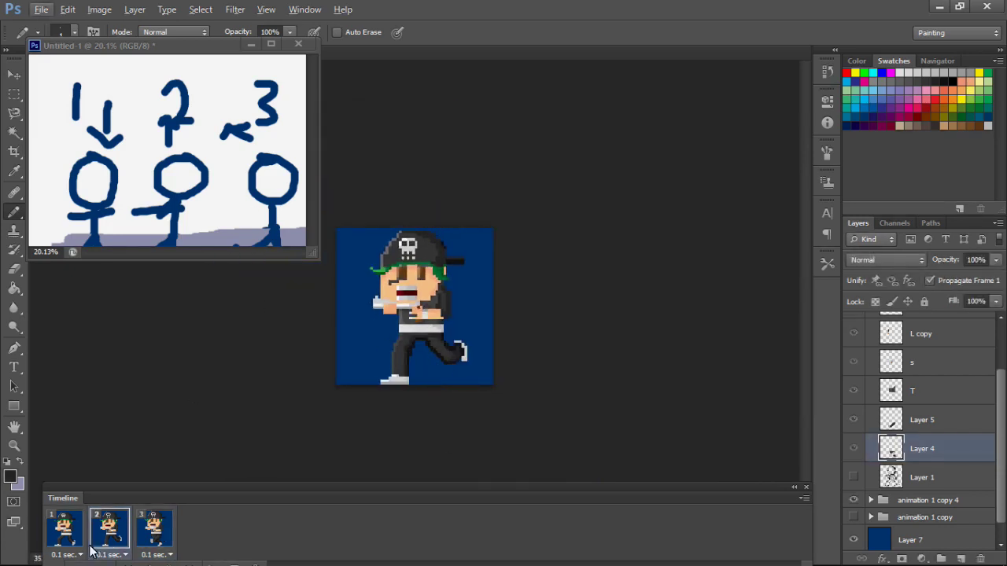
pyautogui.scroll(2, 925, 382)
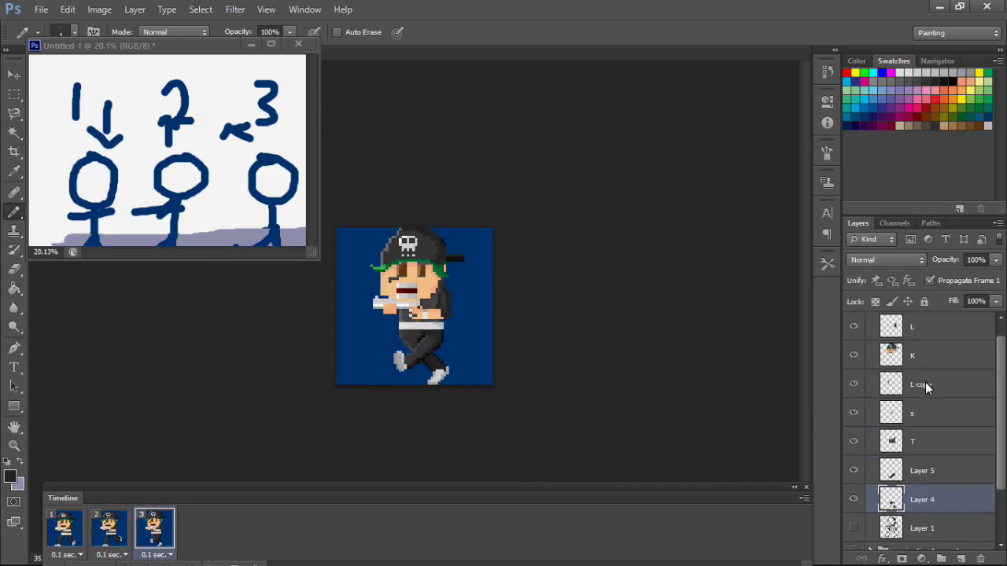
pyautogui.click(928, 322)
pyautogui.hotkey('ctrl', 't')
pyautogui.click(743, 34)
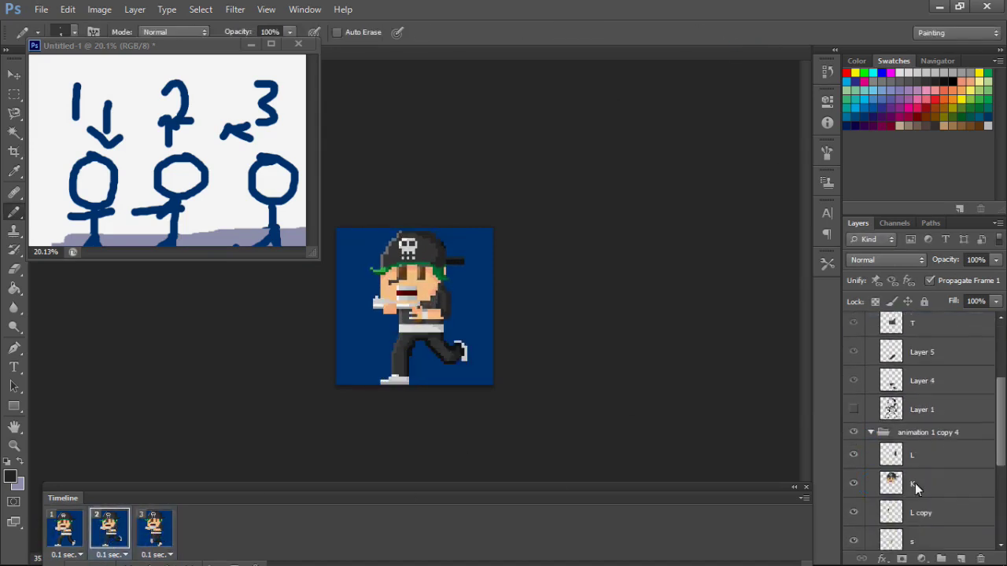
pyautogui.click(919, 423)
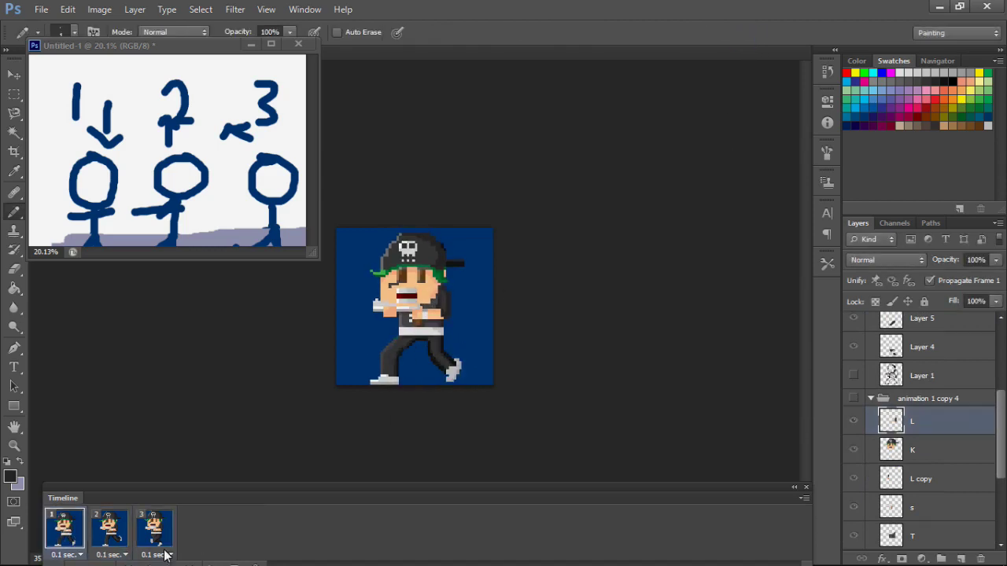
# Set frame 2's delay to a custom 0.15 seconds.
pyautogui.click(110, 555)
pyautogui.click(151, 413)
pyautogui.click(110, 555)
pyautogui.click(123, 517)
pyautogui.write('0.15')
pyautogui.click(580, 184)
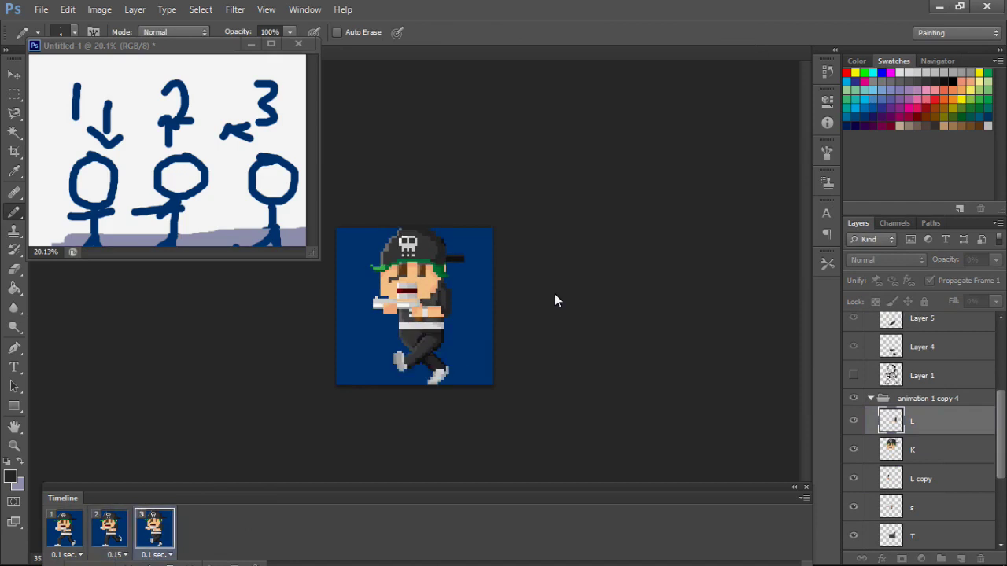
pyautogui.click(871, 321)
# Rename the bottom two pose groups to 1 and 2.
pyautogui.click(870, 338)
pyautogui.doubleClick(955, 353)
pyautogui.write('1')
pyautogui.doubleClick(946, 338)
pyautogui.write('2')
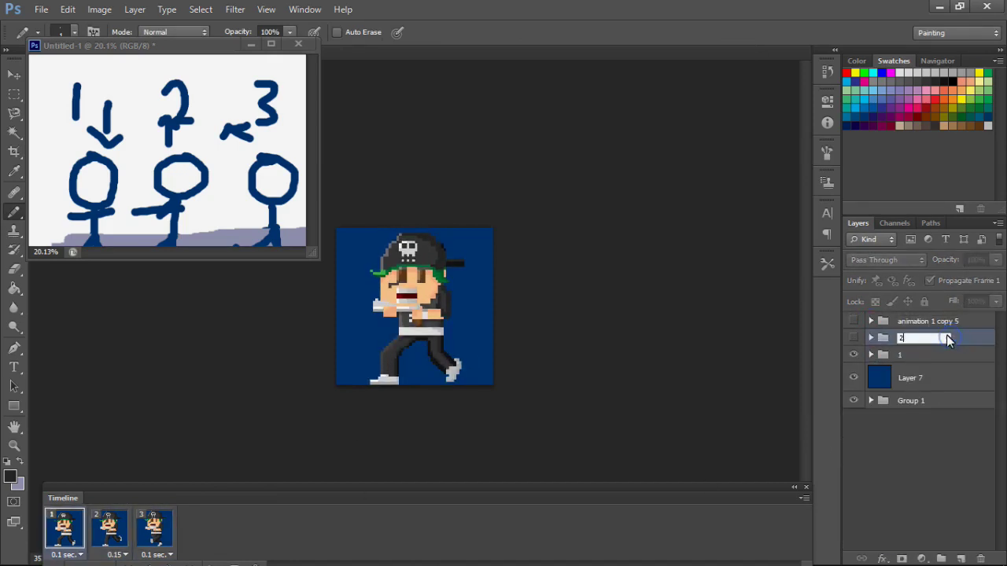
pyautogui.press('Return')
# Duplicate group 2.
pyautogui.click(911, 353)
pyautogui.rightClick(914, 338)
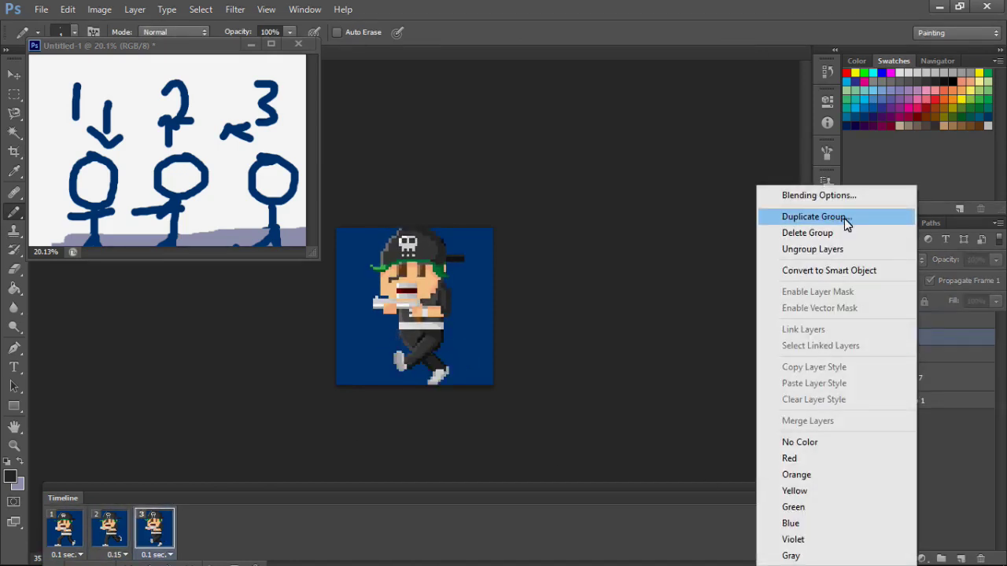
pyautogui.click(846, 224)
pyautogui.press('Return')
# Add timeline frames 4 and 5 and set the 2 copy group's visibility for them.
pyautogui.click(226, 559)
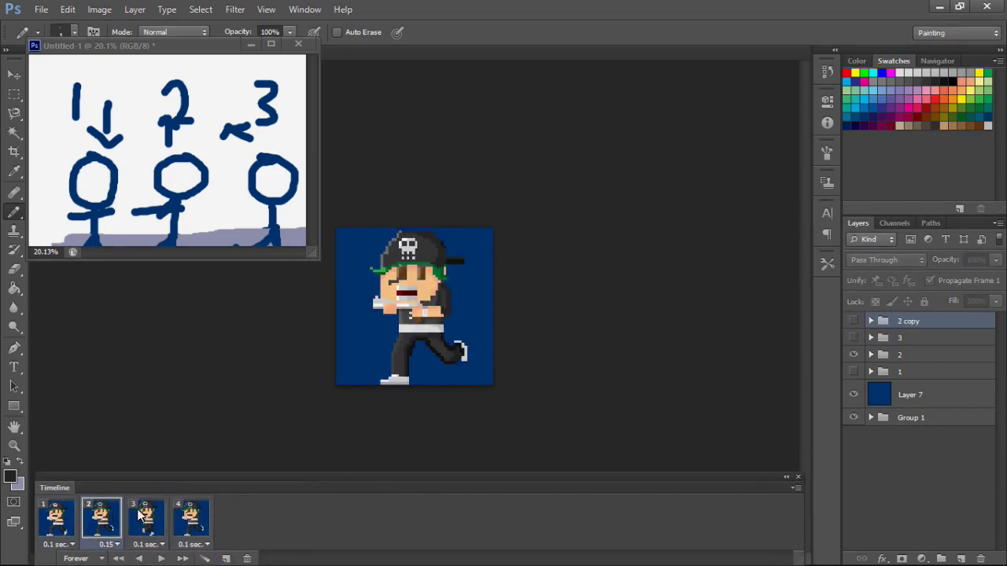
pyautogui.click(193, 519)
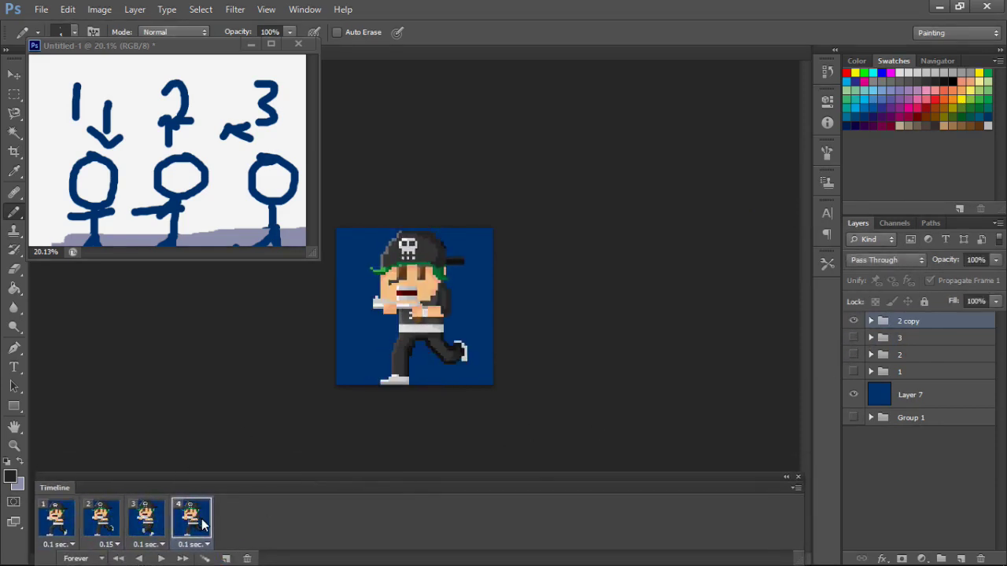
pyautogui.click(226, 558)
pyautogui.click(854, 321)
pyautogui.click(914, 356)
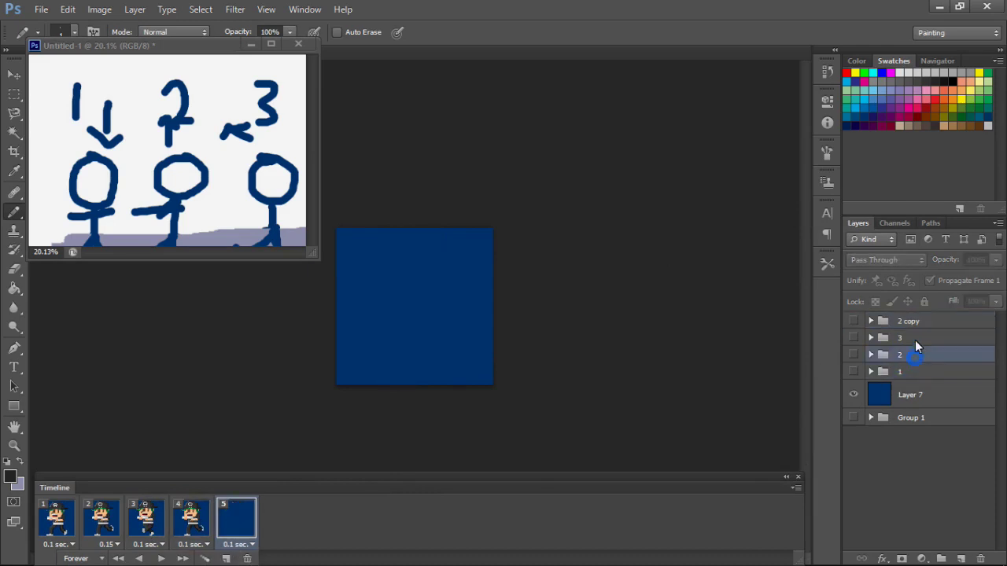
pyautogui.click(854, 340)
pyautogui.click(854, 340)
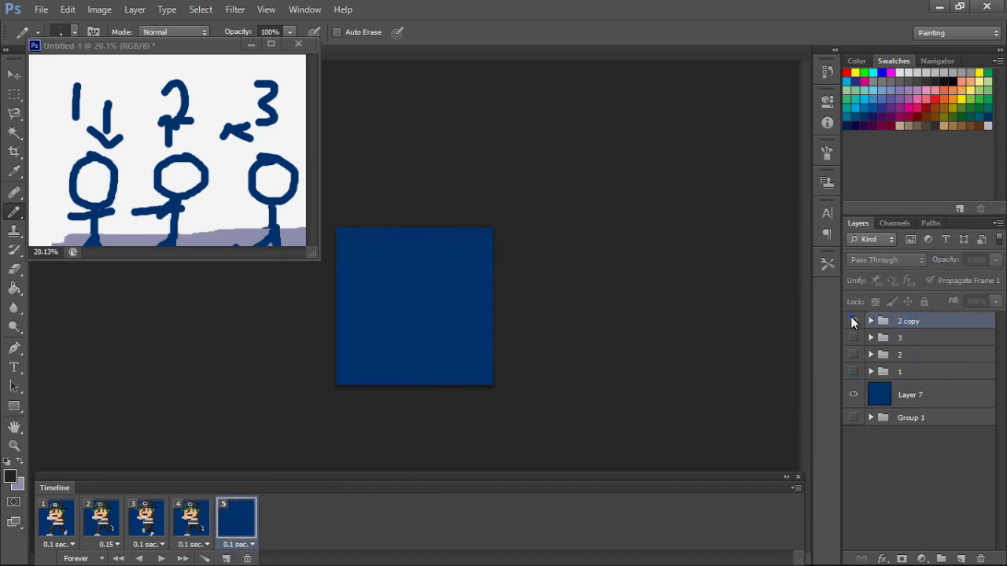
pyautogui.click(852, 321)
pyautogui.click(854, 321)
# Rename the copy to group 4, duplicate it as group 5, and show it.
pyautogui.doubleClick(913, 321)
pyautogui.write('4')
pyautogui.rightClick(940, 322)
pyautogui.click(889, 214)
pyautogui.doubleClick(912, 322)
pyautogui.write('5')
pyautogui.press('Return')
pyautogui.click(854, 320)
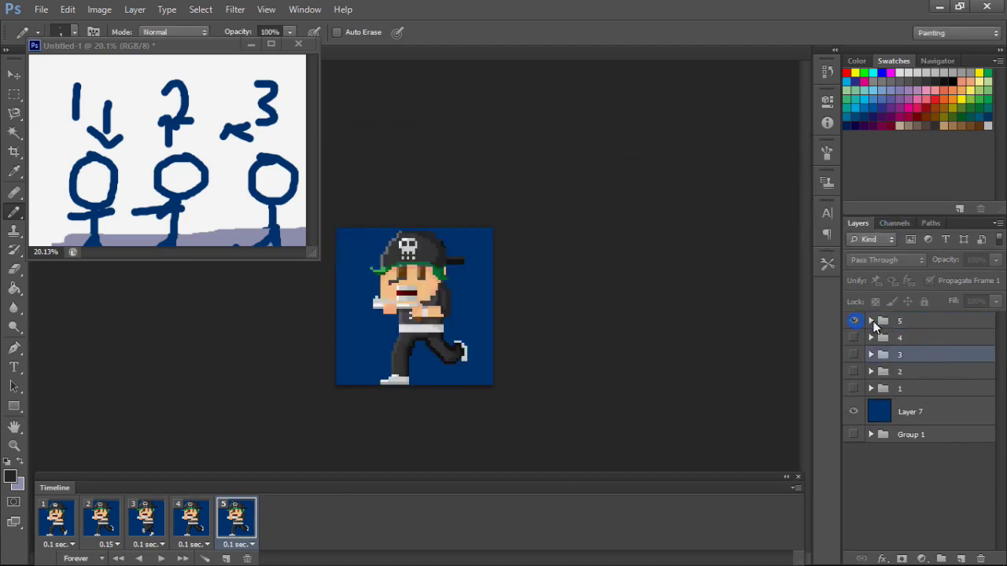
# In group 5, compare the pose by toggling Layer 5, then select Layer 4.
pyautogui.click(870, 321)
pyautogui.click(934, 344)
pyautogui.keyDown('shift'); pyautogui.click(943, 464); pyautogui.keyUp('shift')
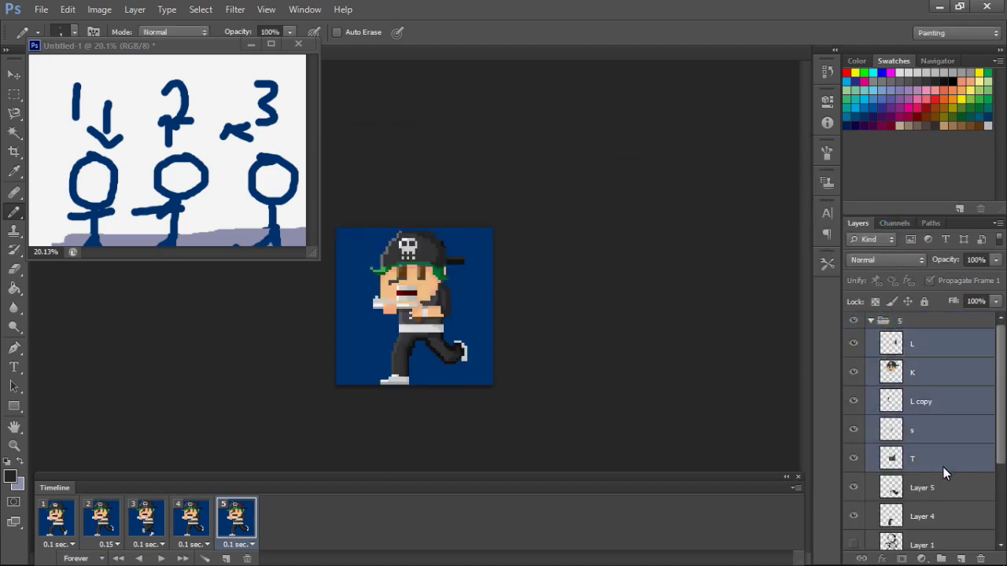
pyautogui.hotkey('ctrl', 't')
pyautogui.click(752, 35)
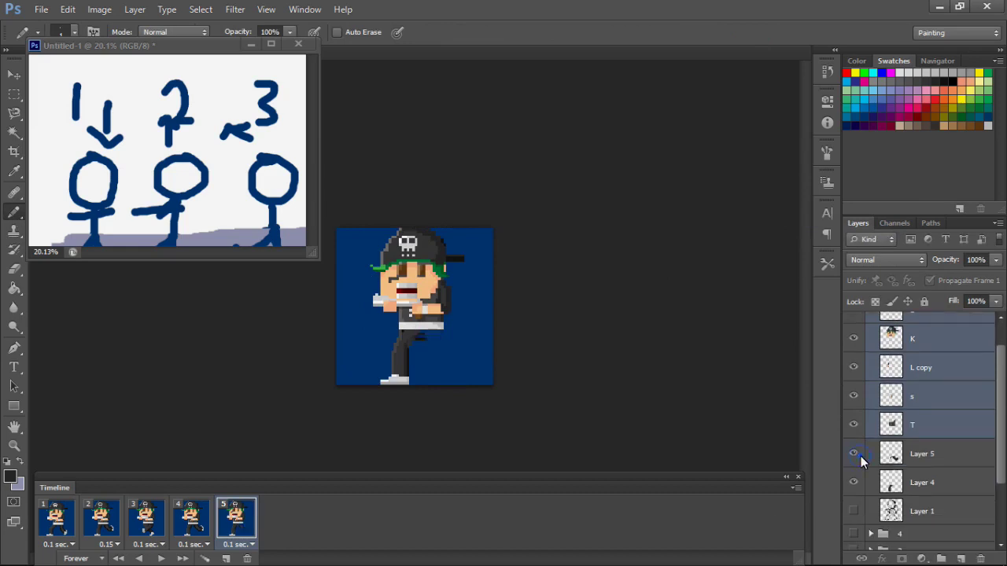
pyautogui.hotkey('alt', '[')
pyautogui.click(853, 453)
pyautogui.click(853, 453)
pyautogui.click(907, 481)
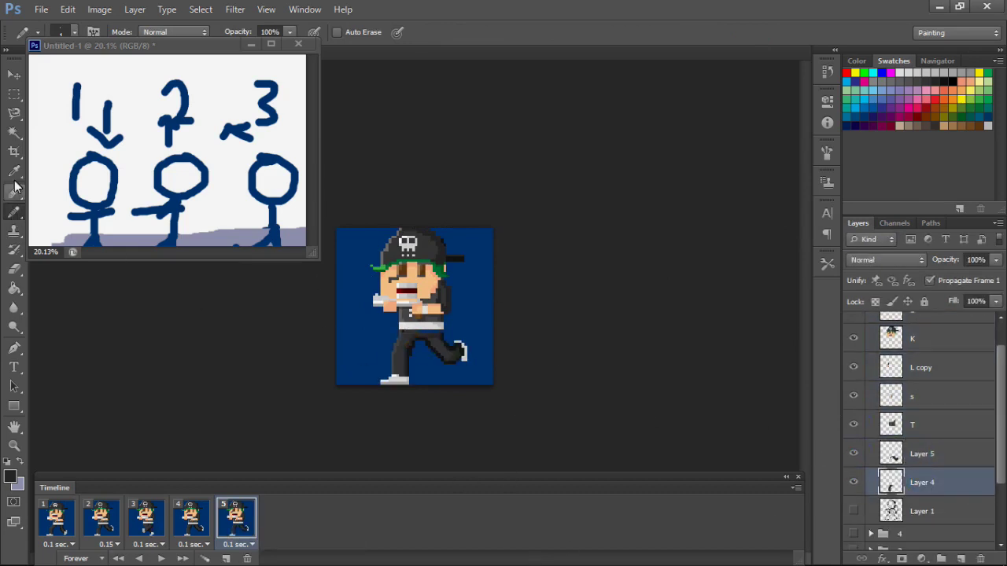
pyautogui.hotkey('ctrl', '+')
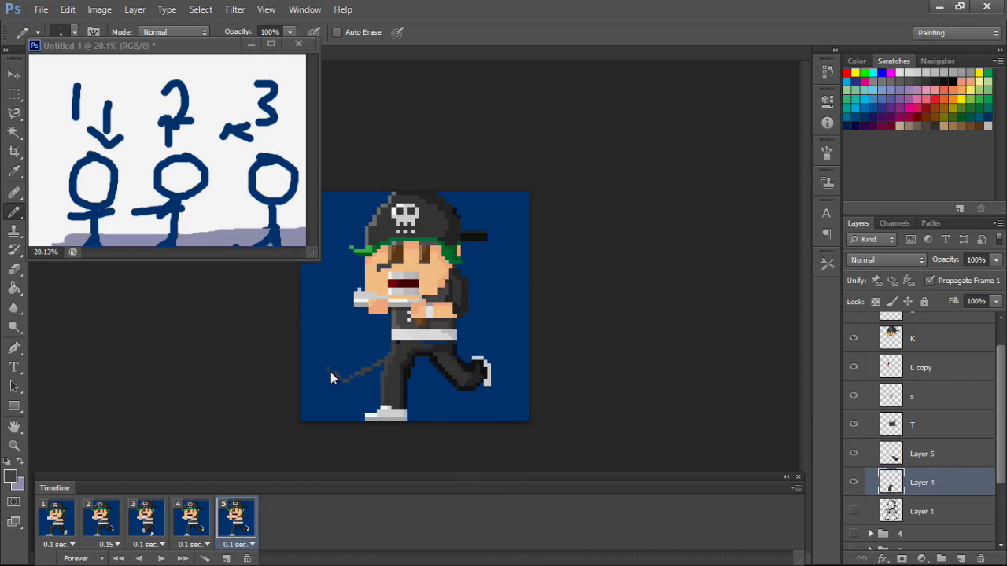
# On Layer 4, sketch a rear foot and fill the faint back leg dark grey.
pyautogui.hotkey('ctrl', 'z')
pyautogui.moveTo(369, 385)
pyautogui.mouseDown()
pyautogui.moveTo(363, 398)
pyautogui.moveTo(380, 416)
pyautogui.mouseUp()
pyautogui.press('e')
pyautogui.press('b')
pyautogui.press('e')
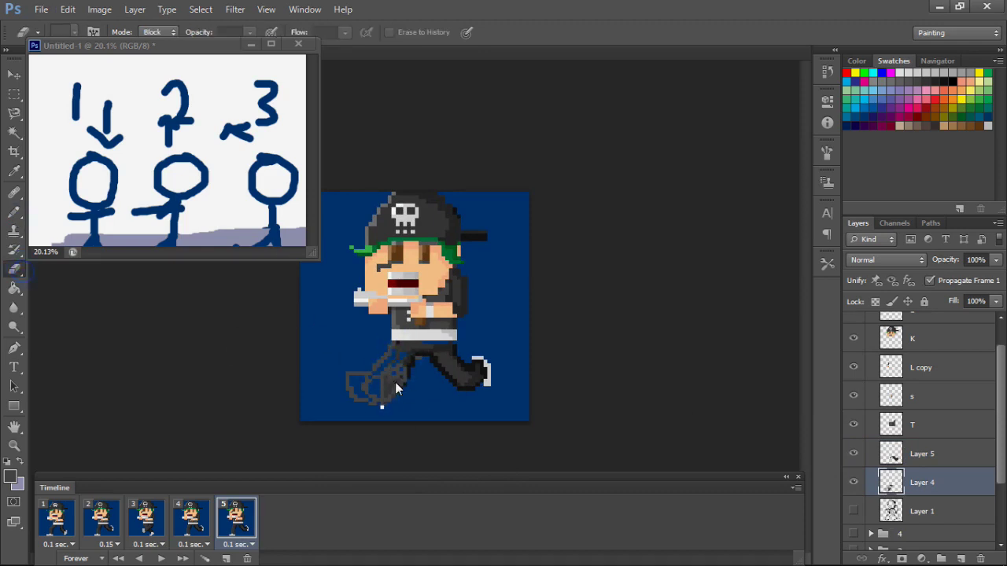
pyautogui.hotkey('alt', ']')
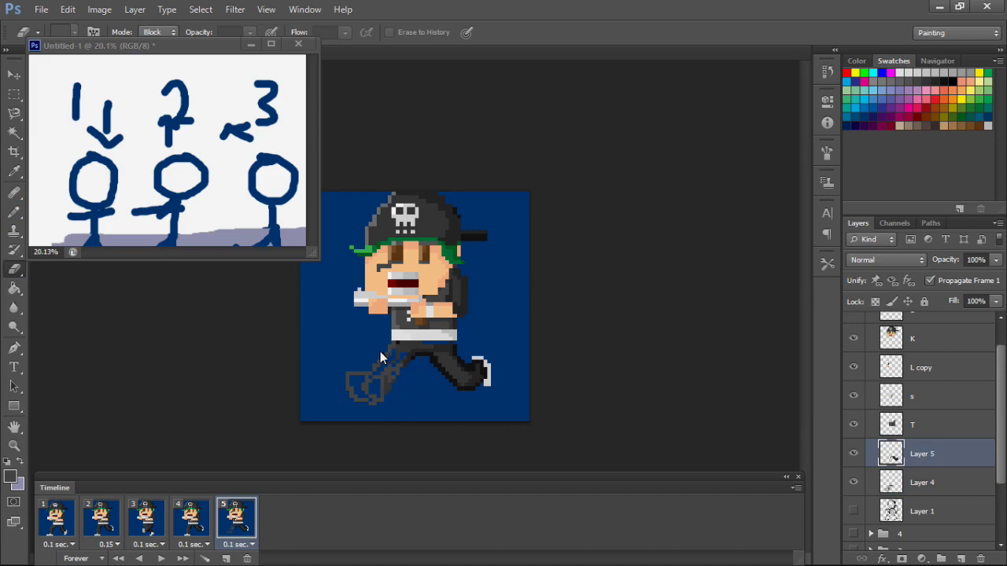
pyautogui.hotkey('alt', '[')
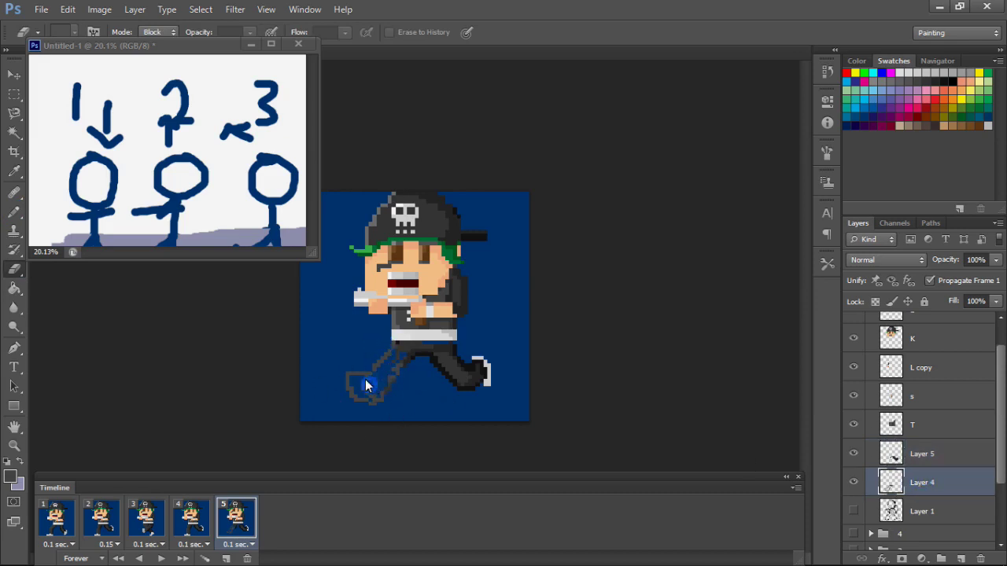
pyautogui.press('b')
pyautogui.moveTo(397, 346)
pyautogui.mouseDown()
pyautogui.moveTo(361, 391)
pyautogui.moveTo(407, 363)
pyautogui.mouseUp()
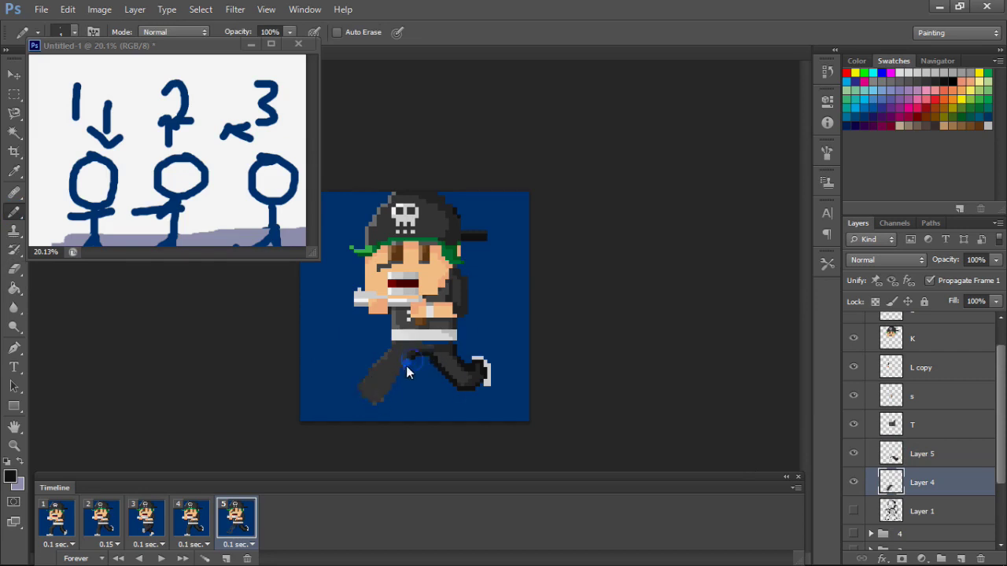
pyautogui.press('e')
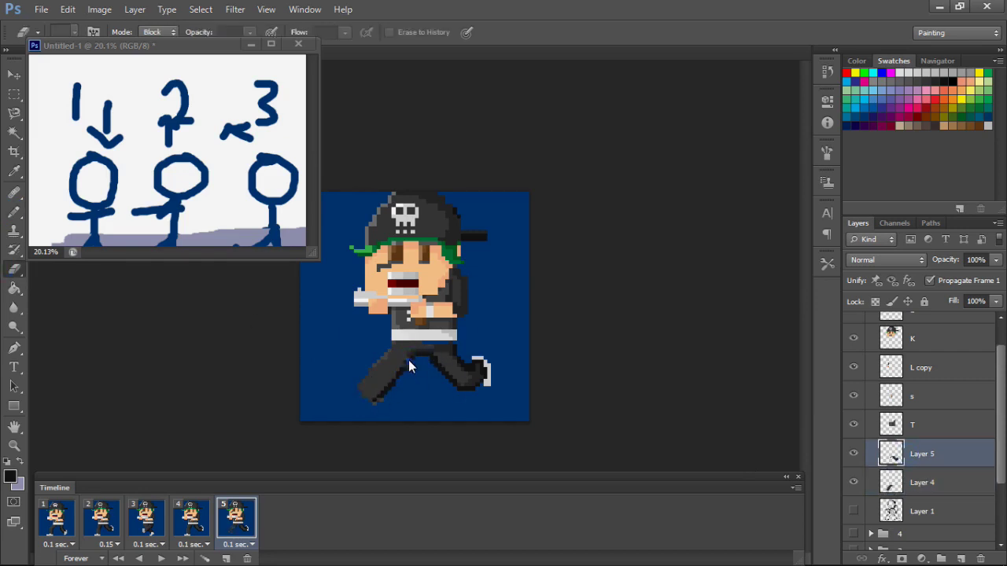
pyautogui.press('b')
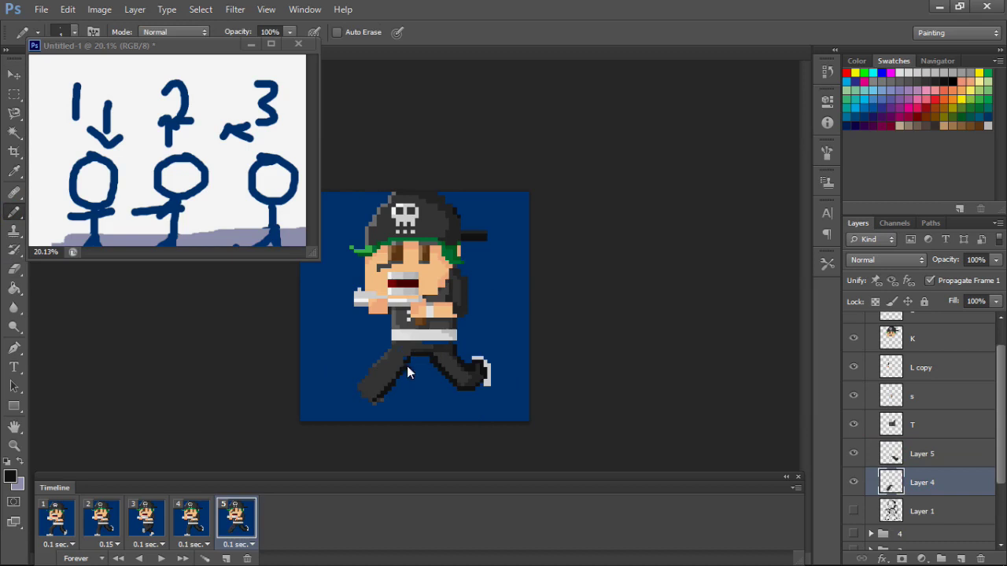
# Step through the animation frames to compare the fifth pose with the fourth.
pyautogui.keyDown('ctrl'); pyautogui.click(922, 454); pyautogui.keyUp('ctrl')
pyautogui.click(189, 519)
pyautogui.click(236, 519)
pyautogui.click(189, 523)
pyautogui.press('space')
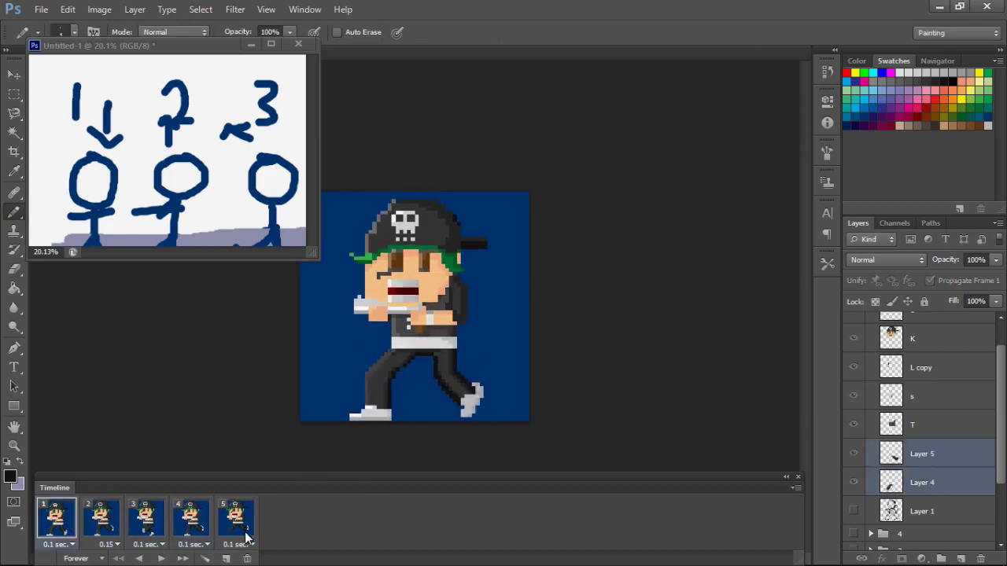
pyautogui.hotkey('ctrl', '+')
# Choose the hard-edged Pencil with white as the drawing colour for the shoe outline.
pyautogui.press('e')
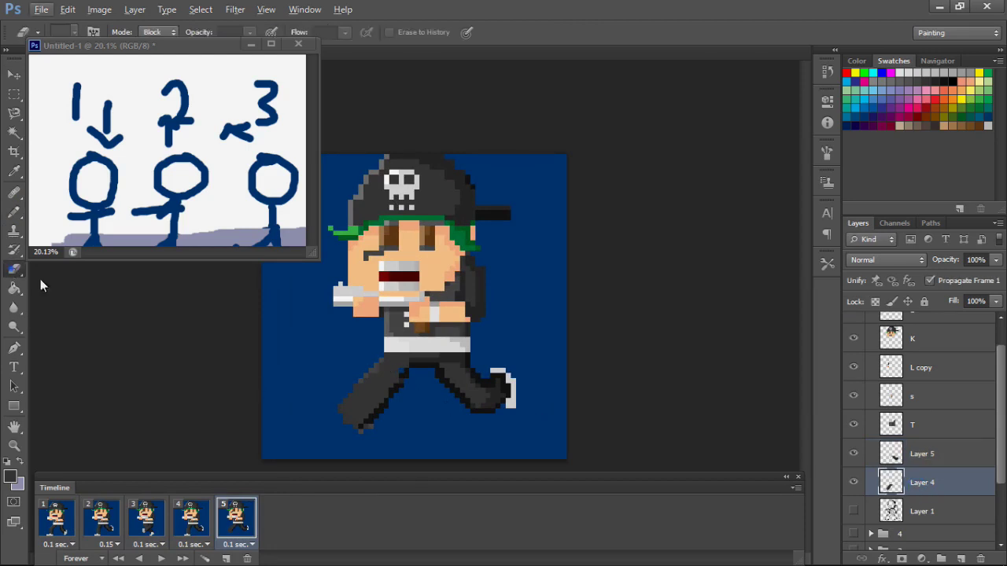
pyautogui.rightClick(14, 212)
pyautogui.click(63, 218)
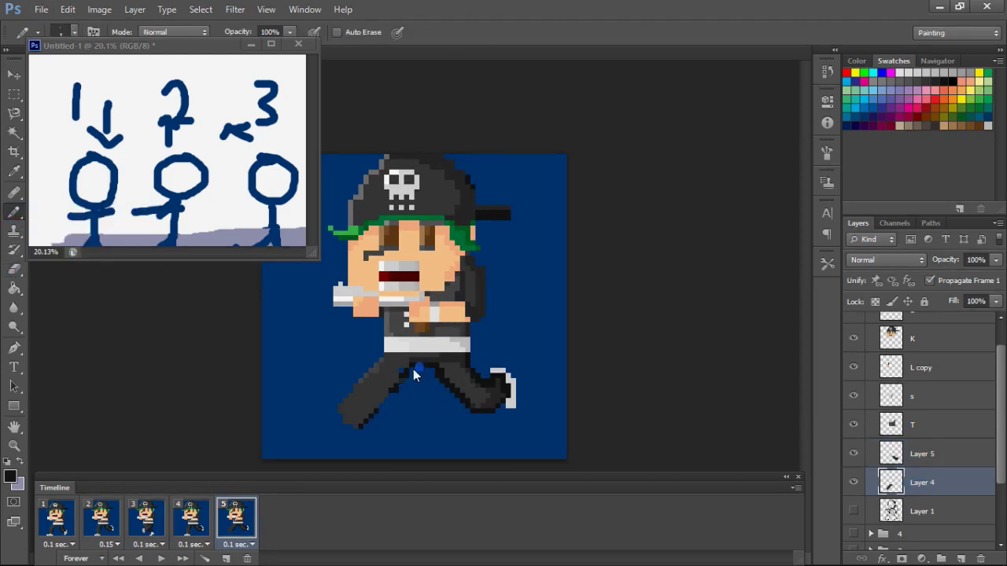
pyautogui.press('x')
pyautogui.press('x')
pyautogui.hotkey('ctrl', '+')
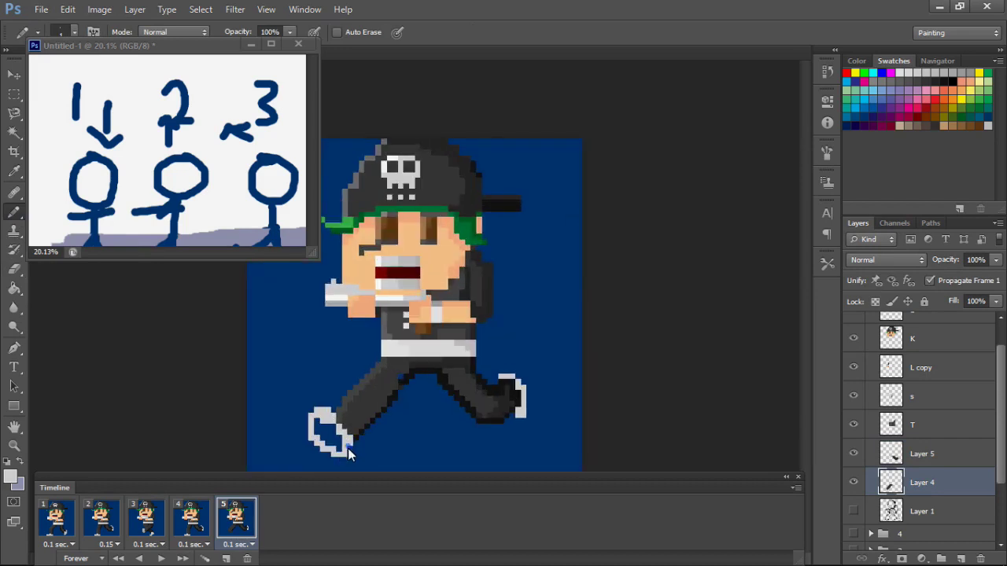
pyautogui.hotkey('ctrl', '-')
pyautogui.click(190, 517)
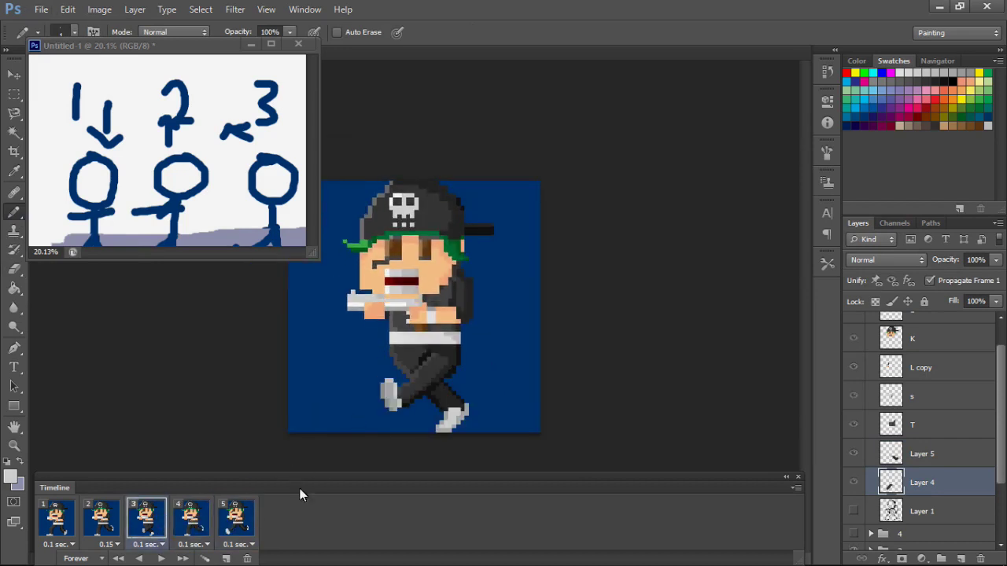
# On frame 5, add grey pixels at the back shoe tip and sample its light grey.
pyautogui.click(146, 518)
pyautogui.hotkey('ctrl', '+')
pyautogui.scroll(-2, 906, 429)
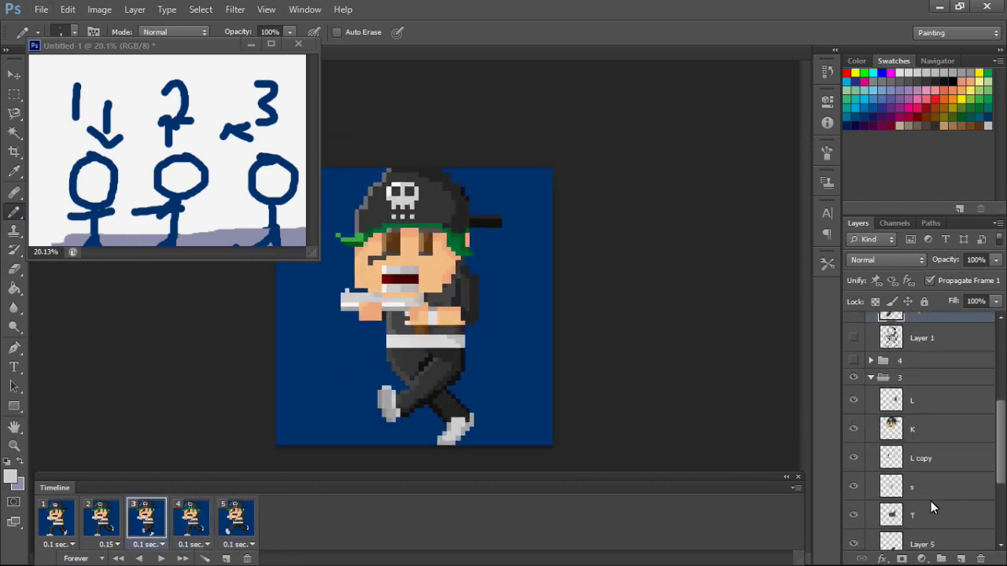
pyautogui.click(223, 535)
pyautogui.press('e')
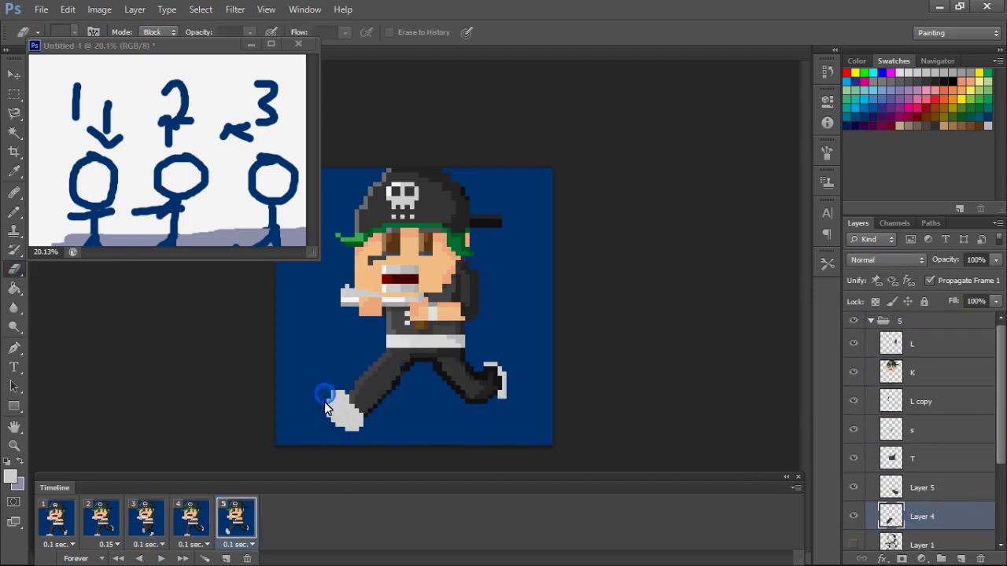
pyautogui.press('b')
pyautogui.click(362, 414)
pyautogui.keyDown('alt'); pyautogui.click(366, 389); pyautogui.keyUp('alt')
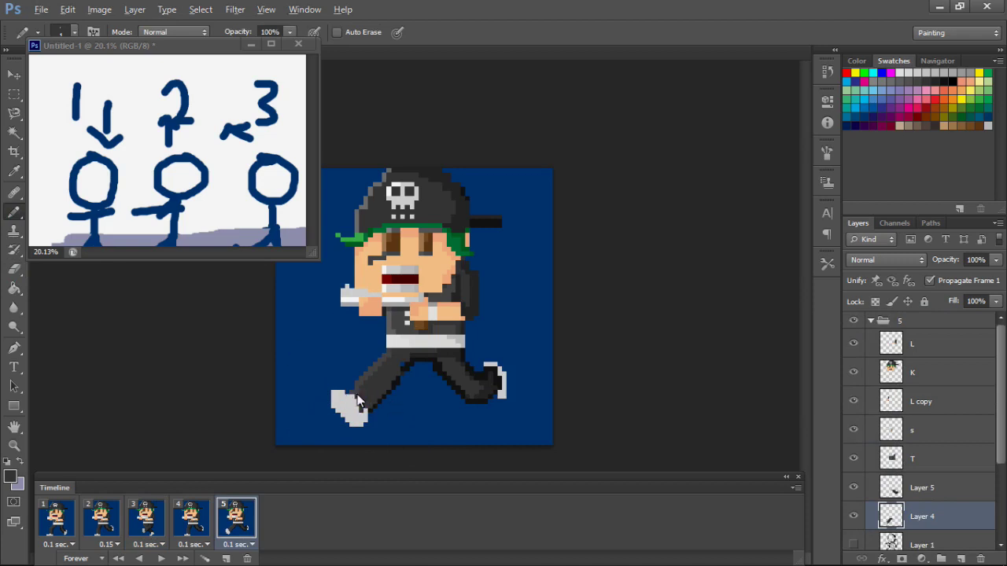
pyautogui.press('e')
pyautogui.press('b')
pyautogui.keyDown('alt'); pyautogui.click(368, 411); pyautogui.keyUp('alt')
# Compare against frame 4, then repaint the top of the back shoe white.
pyautogui.press('Left')
pyautogui.press('Right')
pyautogui.press('Left')
pyautogui.press('Right')
pyautogui.press('Left')
pyautogui.press('x')
pyautogui.press('Right')
pyautogui.click(364, 390)
pyautogui.click(350, 388)
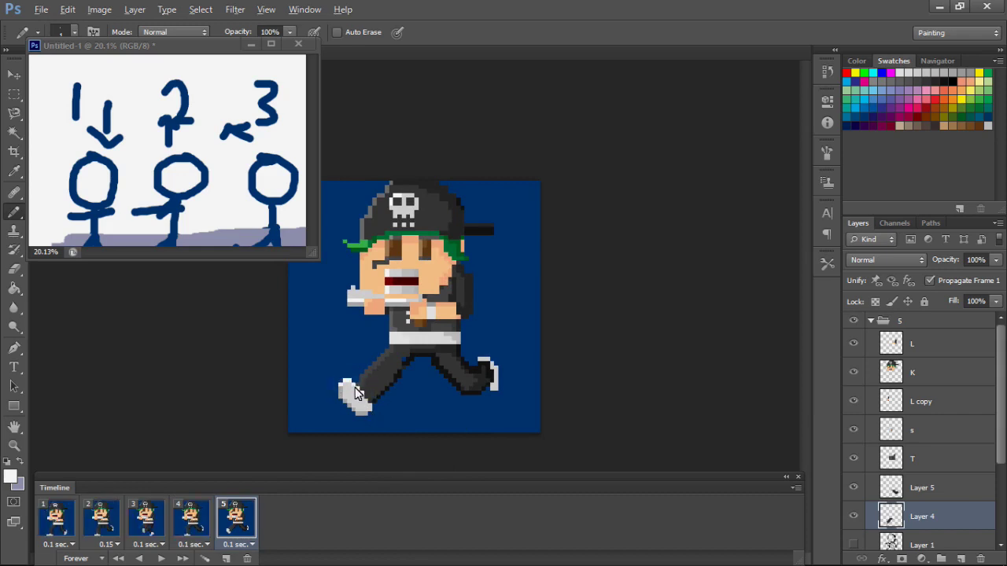
pyautogui.click(363, 386)
# Shade the back shoe with light grey sampled from the shoe.
pyautogui.keyDown('alt'); pyautogui.click(352, 387); pyautogui.keyUp('alt')
pyautogui.hotkey('ctrl', '-')
pyautogui.keyDown('alt'); pyautogui.click(346, 391); pyautogui.keyUp('alt')
pyautogui.keyDown('alt'); pyautogui.click(360, 388); pyautogui.keyUp('alt')
pyautogui.hotkey('ctrl', '+')
pyautogui.hotkey('ctrl', '+')
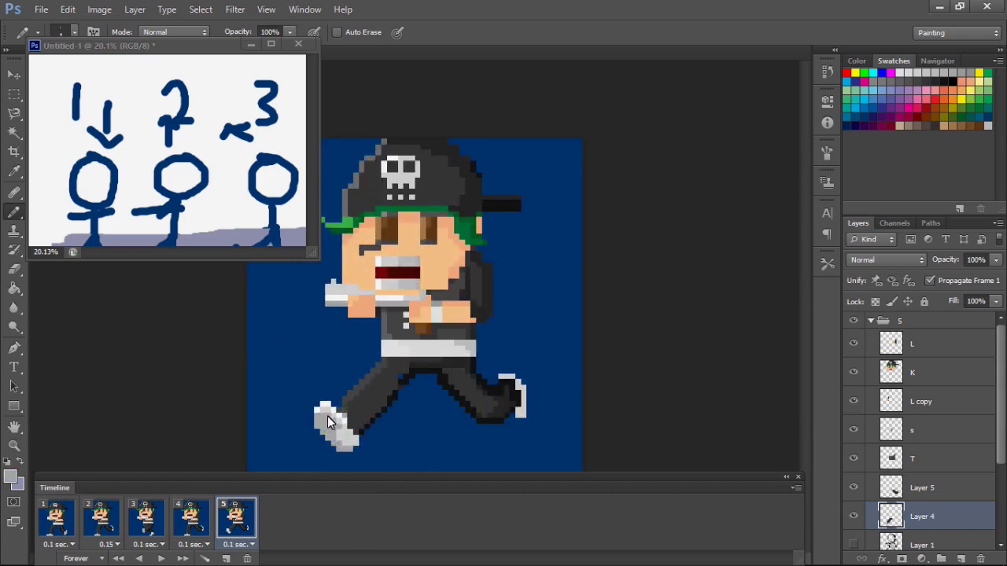
pyautogui.hotkey('ctrl', '-')
pyautogui.hotkey('ctrl', '-')
pyautogui.hotkey('ctrl', '+')
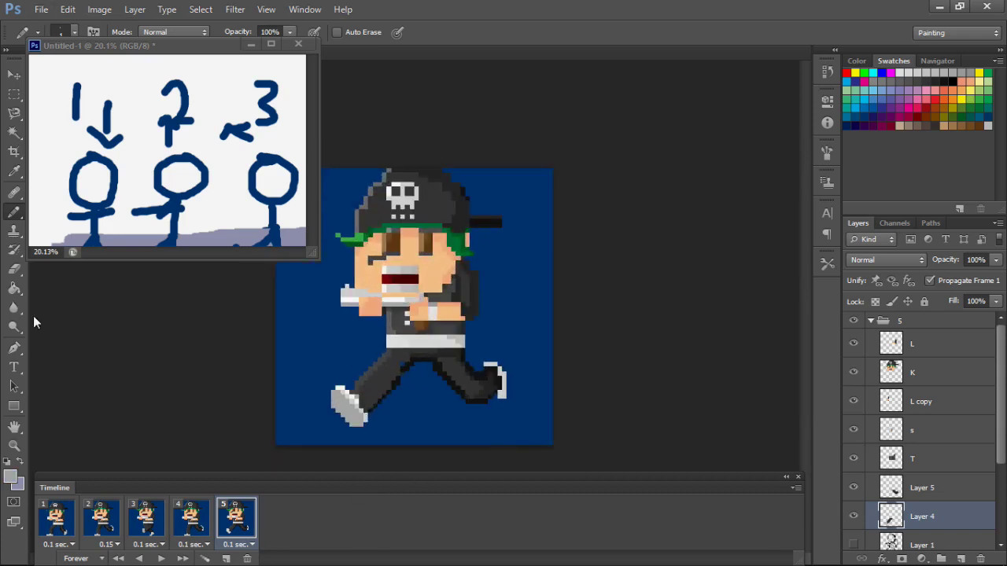
# Preview the run animation with Layer 5 selected, then collapse group 5.
pyautogui.click(932, 488)
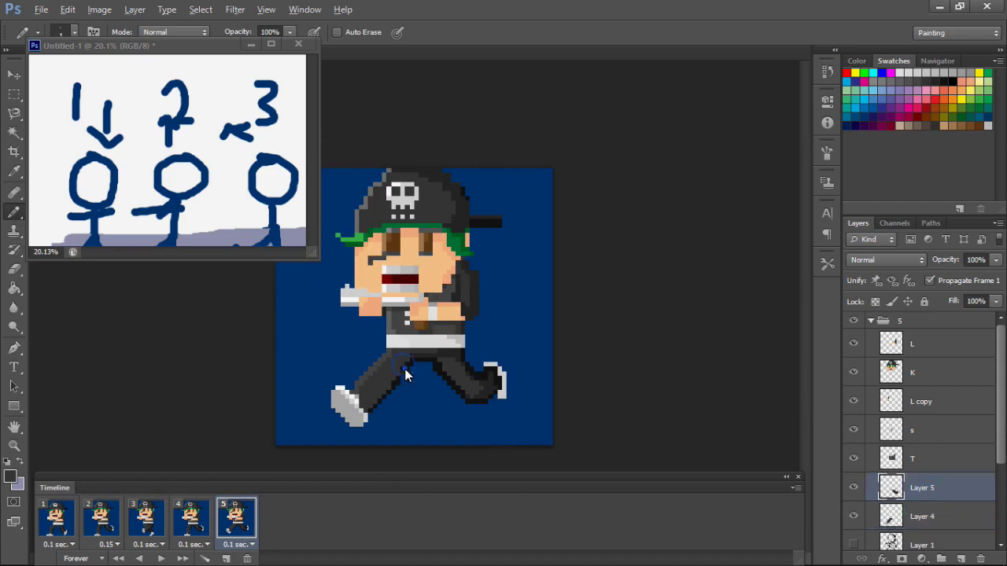
pyautogui.hotkey('ctrl', '-')
pyautogui.hotkey('ctrl', '-')
pyautogui.press('space')
pyautogui.click(56, 516)
pyautogui.click(870, 321)
# Duplicate group 1 and rename the copy to 6.
pyautogui.rightClick(904, 388)
pyautogui.click(897, 40)
pyautogui.press('Return')
pyautogui.click(226, 558)
pyautogui.doubleClick(909, 389)
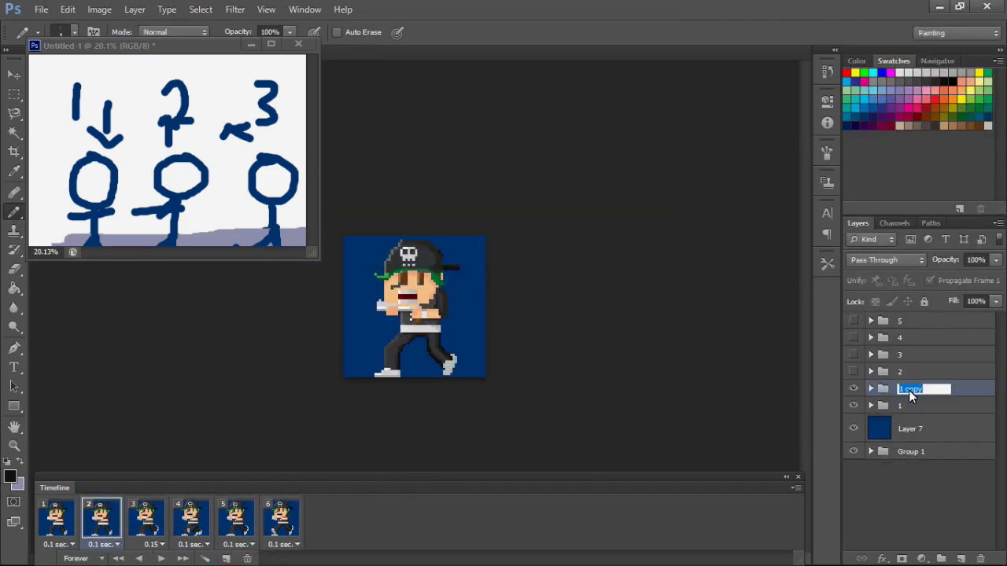
pyautogui.doubleClick(960, 389)
pyautogui.click(975, 239)
pyautogui.doubleClick(899, 321)
pyautogui.write('6')
pyautogui.press('Return')
pyautogui.click(905, 338)
# Add a new timeline frame, then reorder and delete the extra one.
pyautogui.click(57, 517)
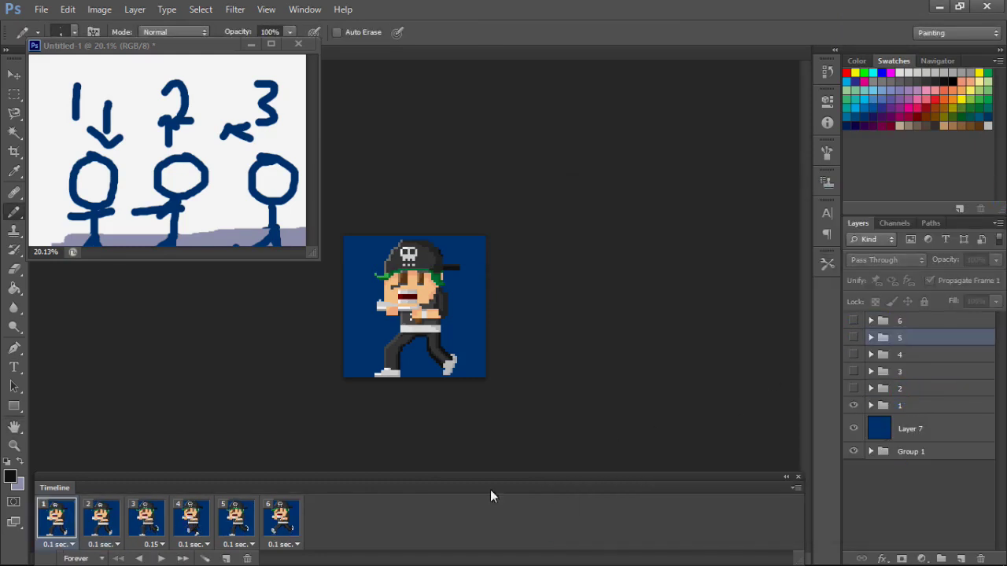
pyautogui.click(100, 517)
pyautogui.click(192, 517)
pyautogui.click(236, 517)
pyautogui.click(225, 559)
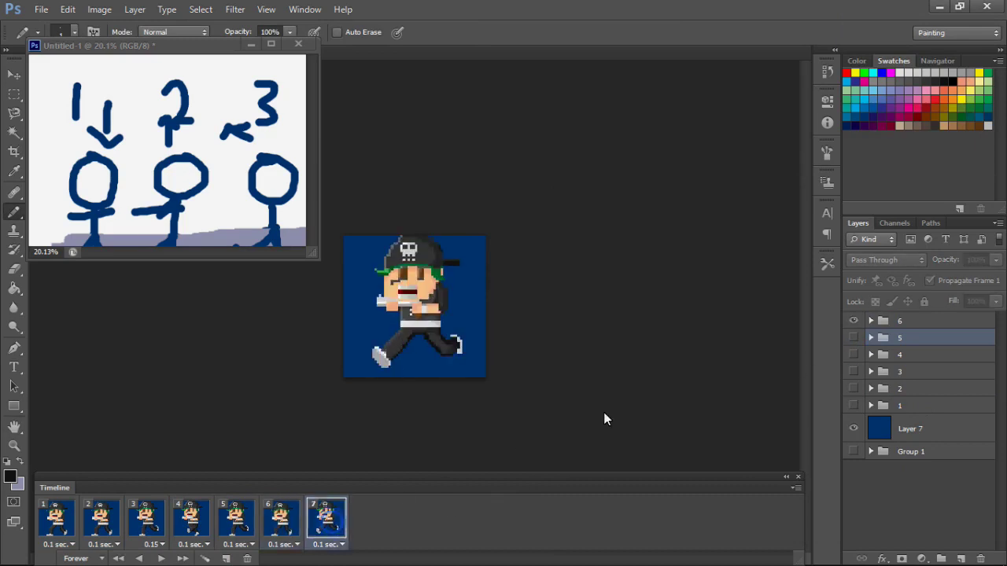
pyautogui.click(153, 521)
pyautogui.click(191, 516)
pyautogui.click(236, 516)
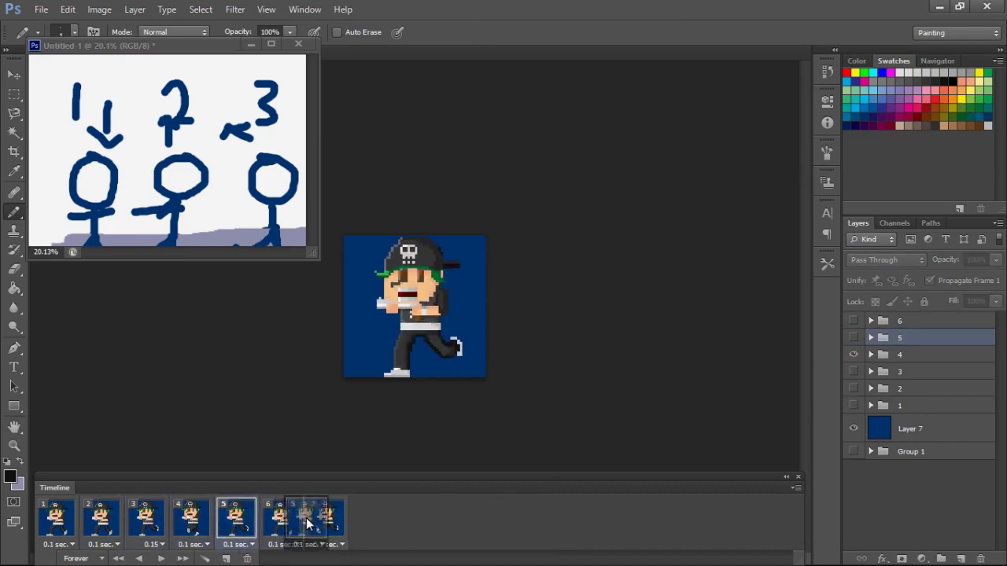
pyautogui.click(281, 519)
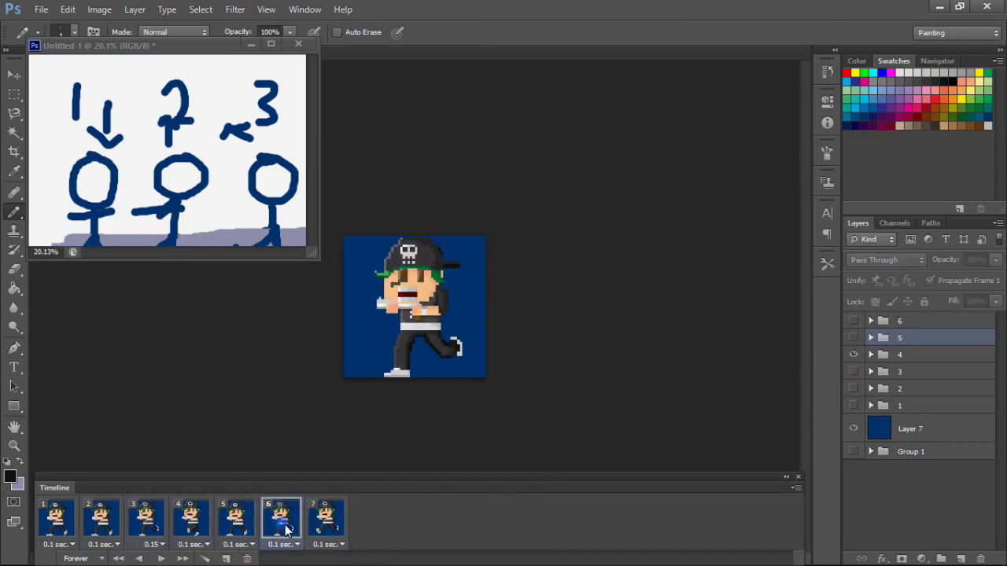
pyautogui.click(247, 558)
# Set frame 3's delay to 0.1 sec, remove extra frames and preview playback.
pyautogui.click(155, 544)
pyautogui.click(177, 387)
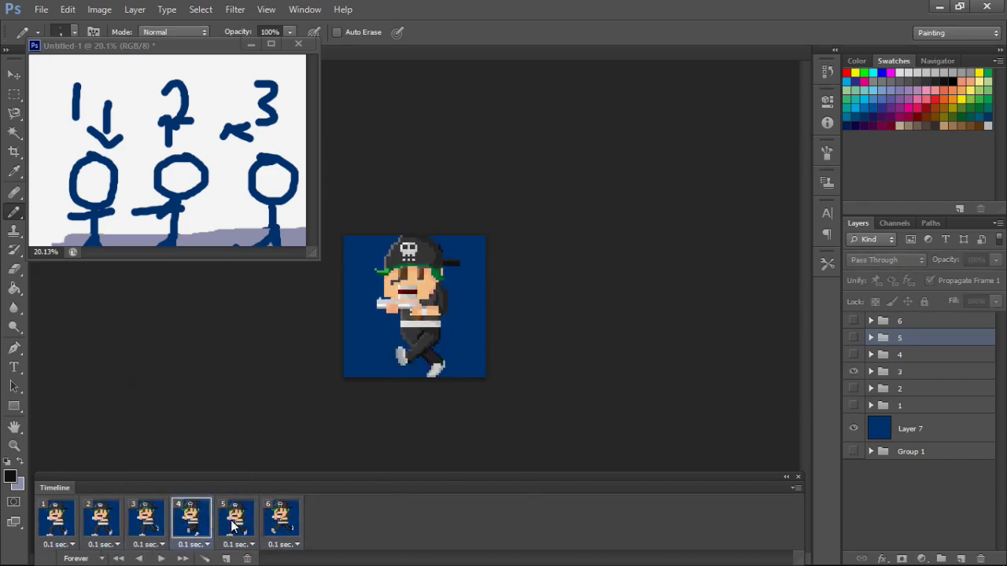
pyautogui.click(226, 558)
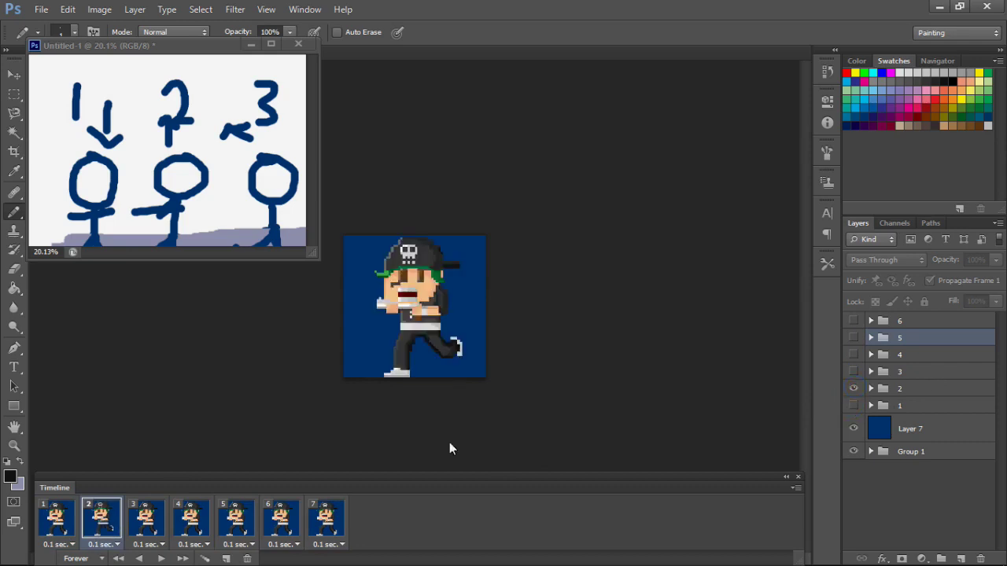
pyautogui.click(852, 406)
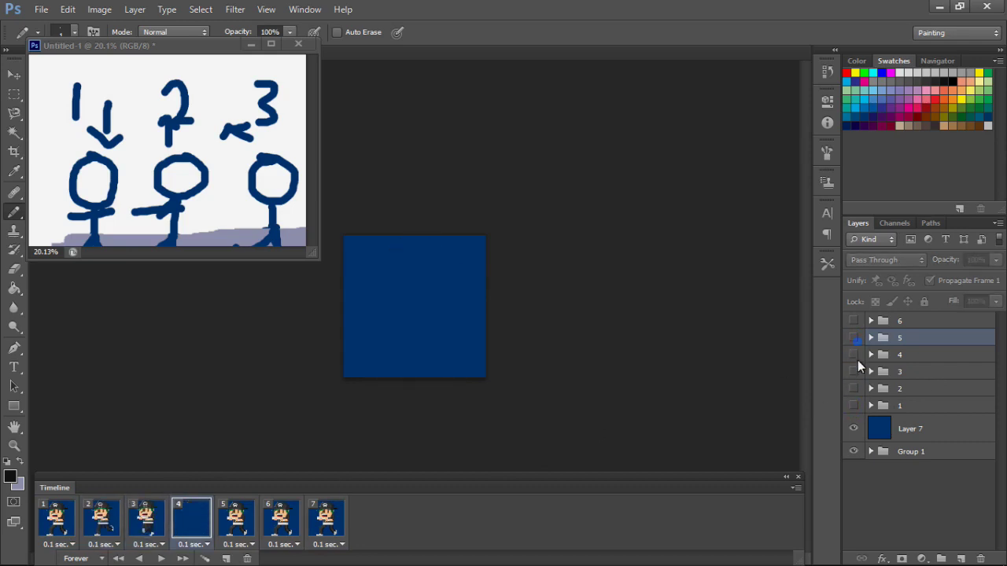
pyautogui.click(855, 351)
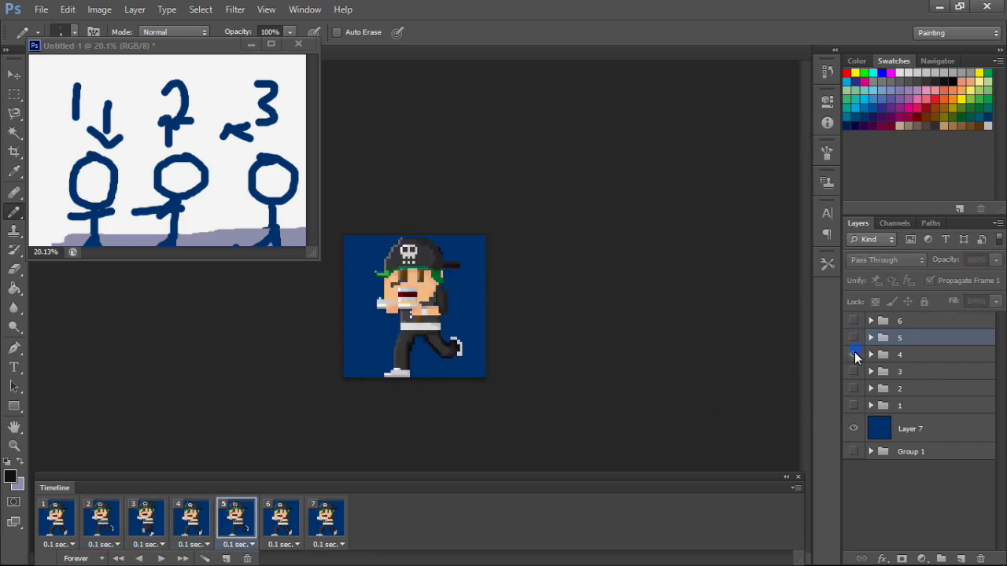
pyautogui.click(280, 518)
pyautogui.click(247, 558)
pyautogui.click(247, 559)
pyautogui.click(190, 517)
pyautogui.click(161, 523)
pyautogui.press('space')
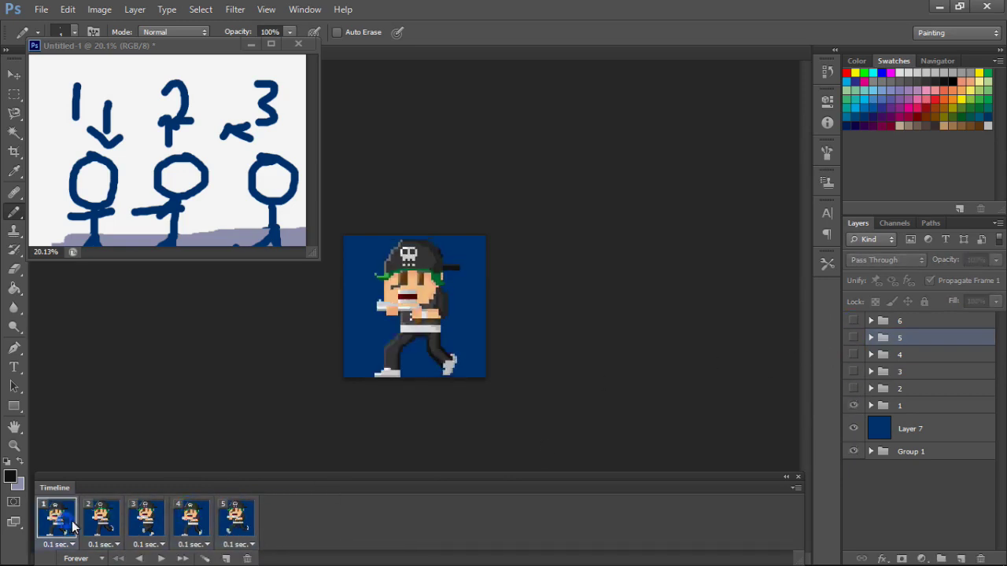
pyautogui.click(203, 523)
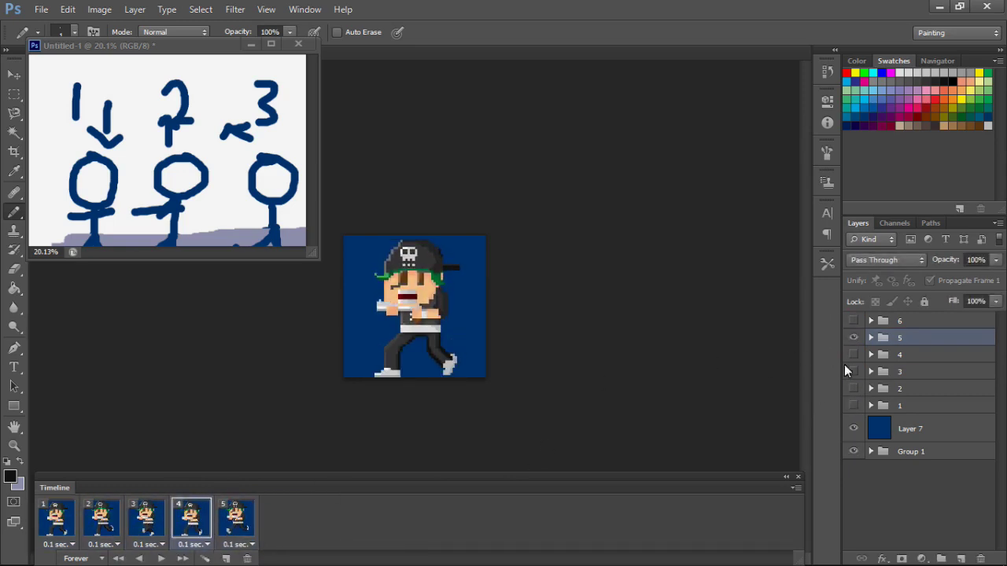
# Add the sixth frame and set per-frame visibility, hiding group 5 and showing group 4.
pyautogui.click(225, 558)
pyautogui.click(190, 517)
pyautogui.click(853, 354)
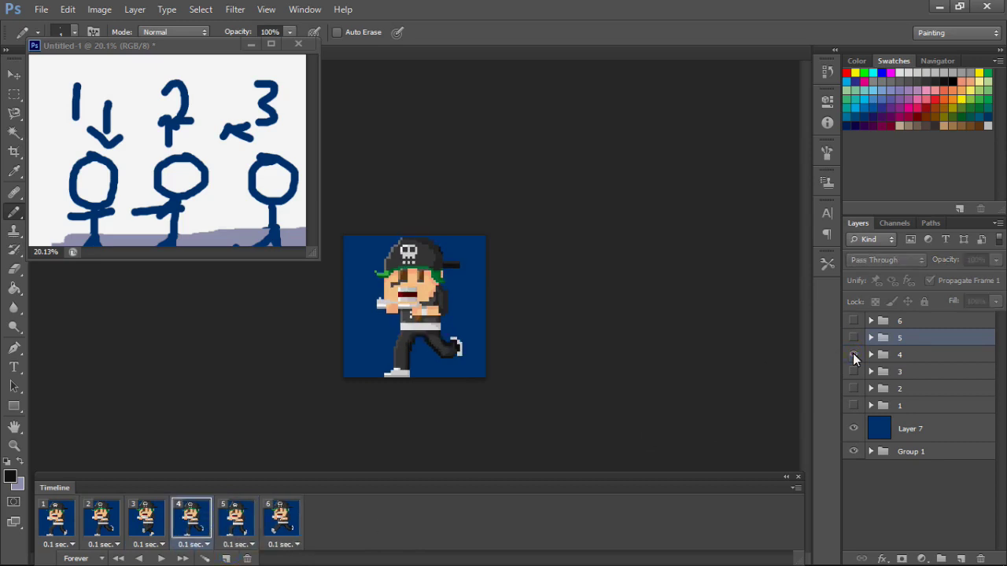
pyautogui.click(853, 338)
pyautogui.click(870, 354)
pyautogui.scroll(-3, 891, 396)
pyautogui.scroll(3, 852, 452)
pyautogui.click(853, 354)
# On frame 4, duplicate Layer 4 and reposition the copied legs.
pyautogui.click(268, 531)
pyautogui.click(190, 518)
pyautogui.scroll(-3, 853, 462)
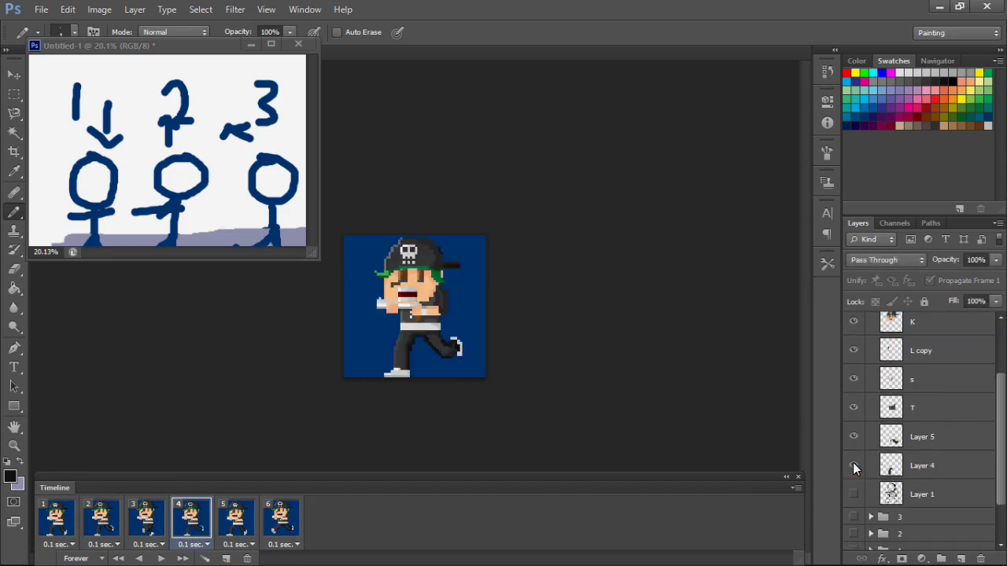
pyautogui.click(943, 466)
pyautogui.rightClick(944, 465)
pyautogui.click(652, 158)
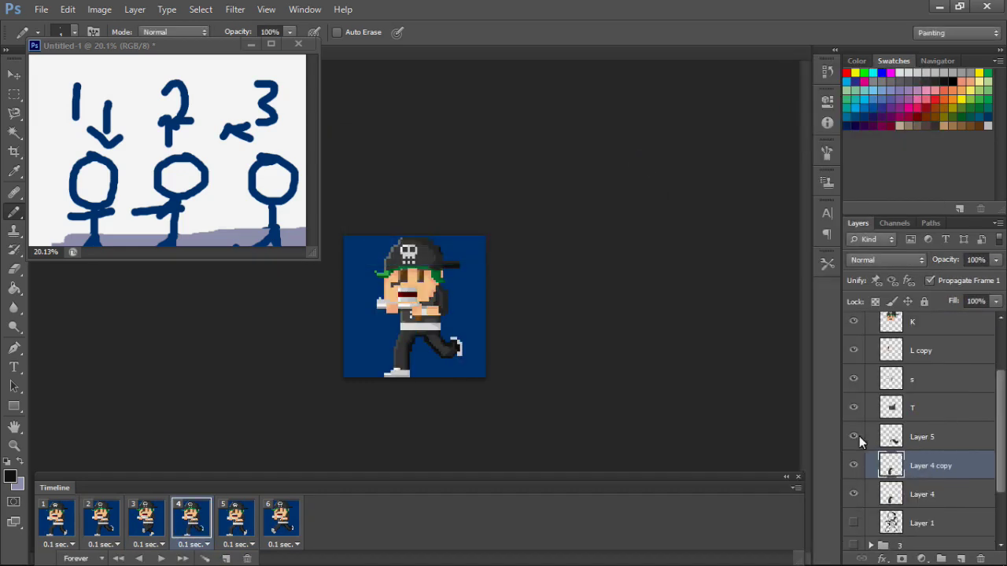
pyautogui.click(853, 436)
pyautogui.hotkey('ctrl', 't')
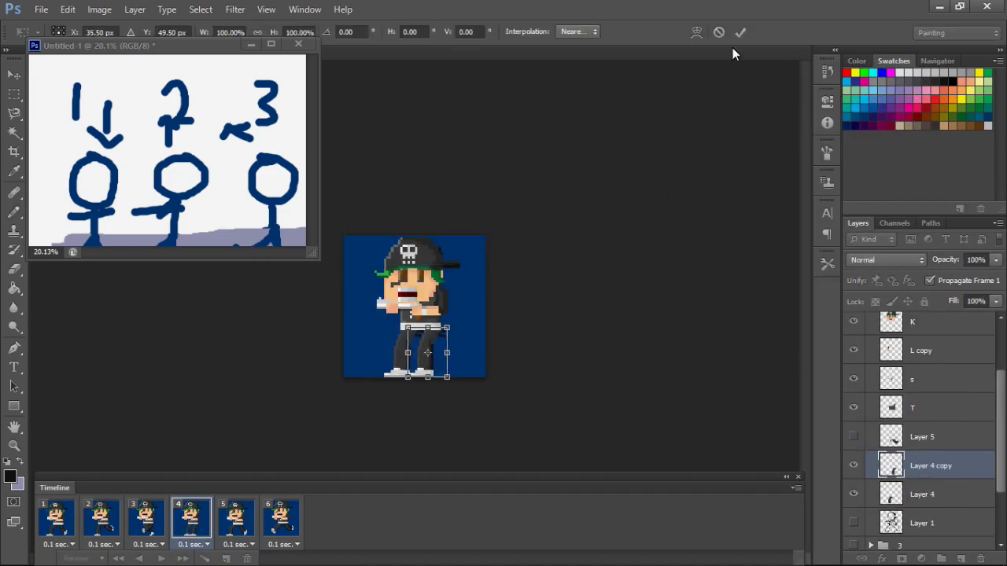
pyautogui.press('Return')
# Shift the upper-body layers T through L and preview the cycle.
pyautogui.click(943, 397)
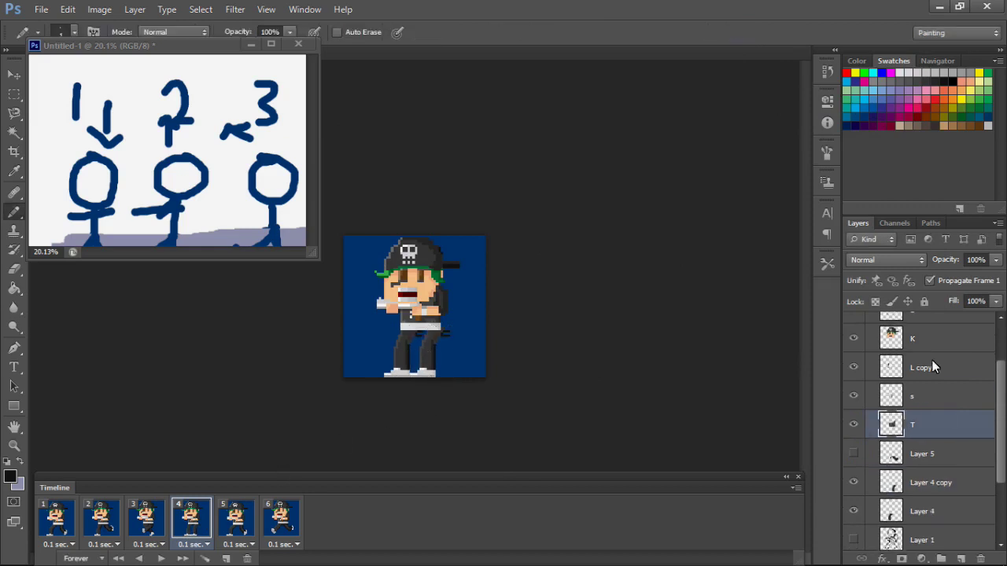
pyautogui.scroll(2, 928, 385)
pyautogui.keyDown('shift'); pyautogui.click(922, 365); pyautogui.keyUp('shift')
pyautogui.hotkey('ctrl', 't')
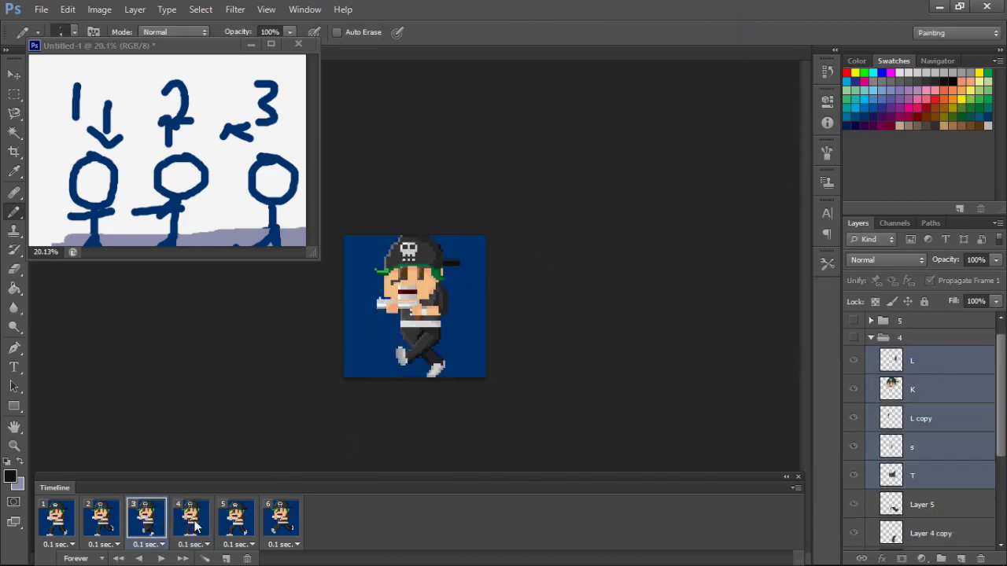
pyautogui.click(738, 33)
pyautogui.click(160, 558)
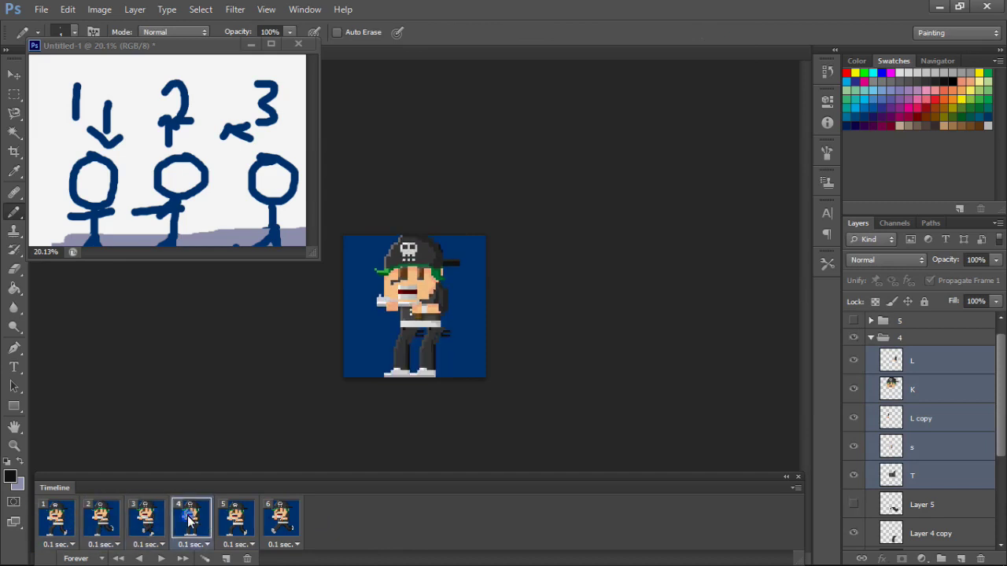
pyautogui.click(977, 390)
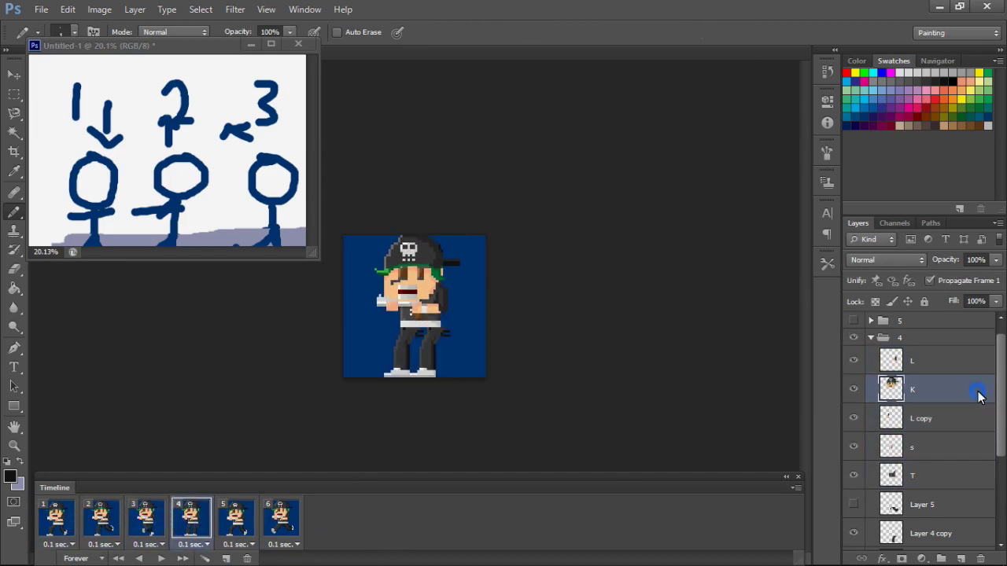
pyautogui.hotkey('ctrl', 't')
pyautogui.click(740, 33)
pyautogui.click(146, 519)
pyautogui.click(234, 526)
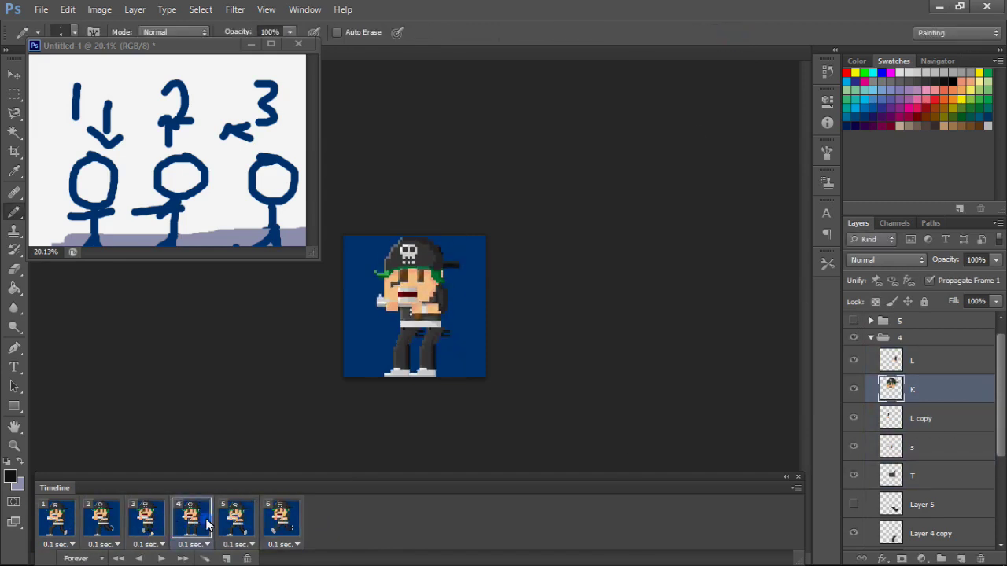
# Show Layer 4 copy in frame 4 and sample black for Pencil touch-ups.
pyautogui.scroll(-2, 952, 520)
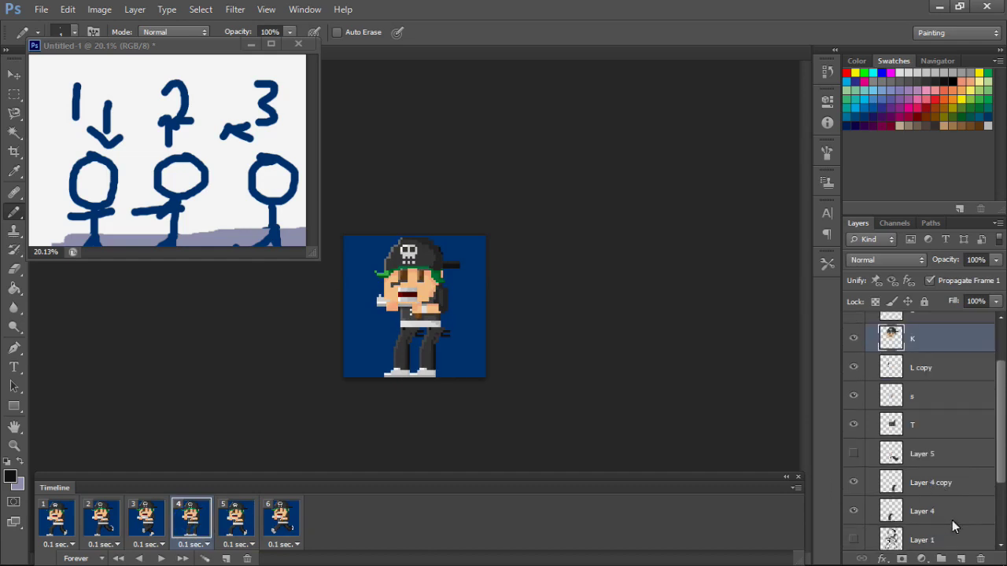
pyautogui.click(857, 488)
pyautogui.press('e')
pyautogui.click(15, 212)
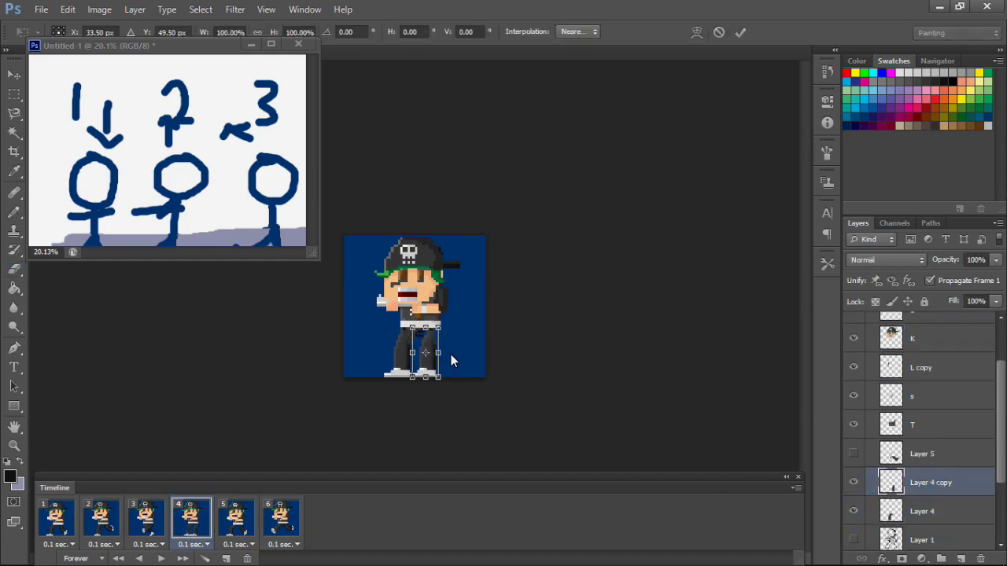
pyautogui.keyDown('alt'); pyautogui.click(449, 350); pyautogui.keyUp('alt')
pyautogui.hotkey('ctrl', '+')
pyautogui.keyDown('alt'); pyautogui.click(461, 366); pyautogui.keyUp('alt')
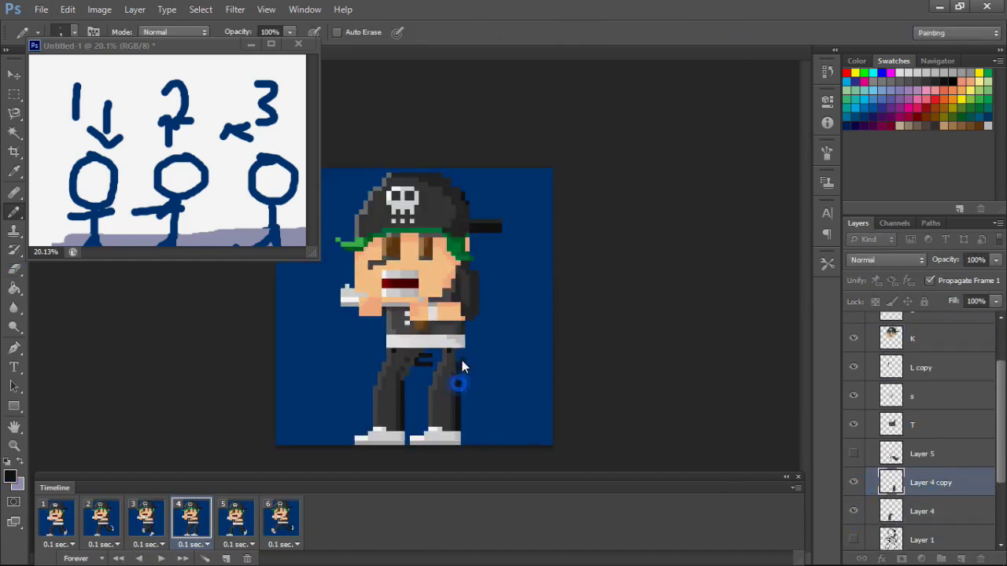
pyautogui.keyDown('alt'); pyautogui.click(460, 362); pyautogui.keyUp('alt')
pyautogui.hotkey('ctrl', '-')
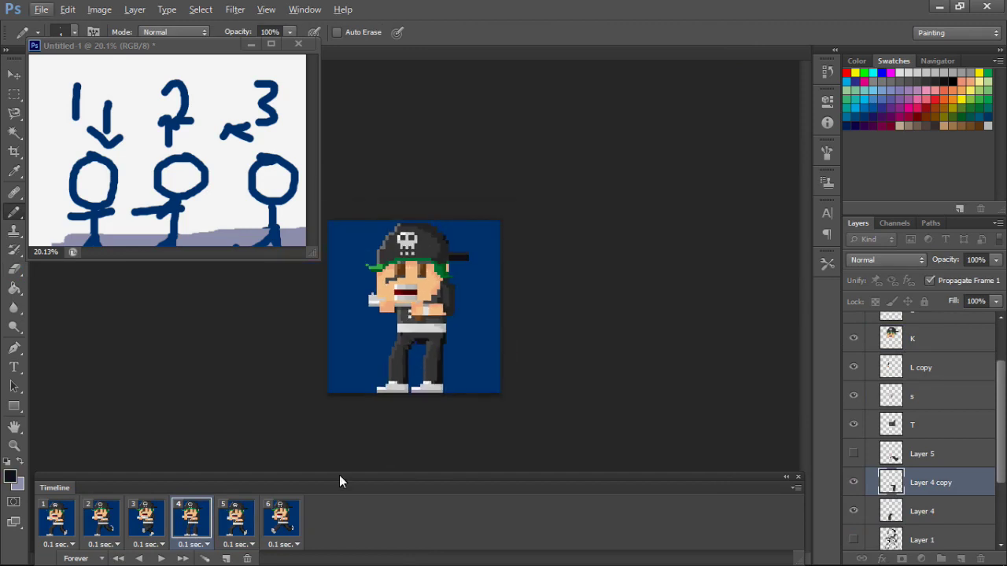
pyautogui.press('space')
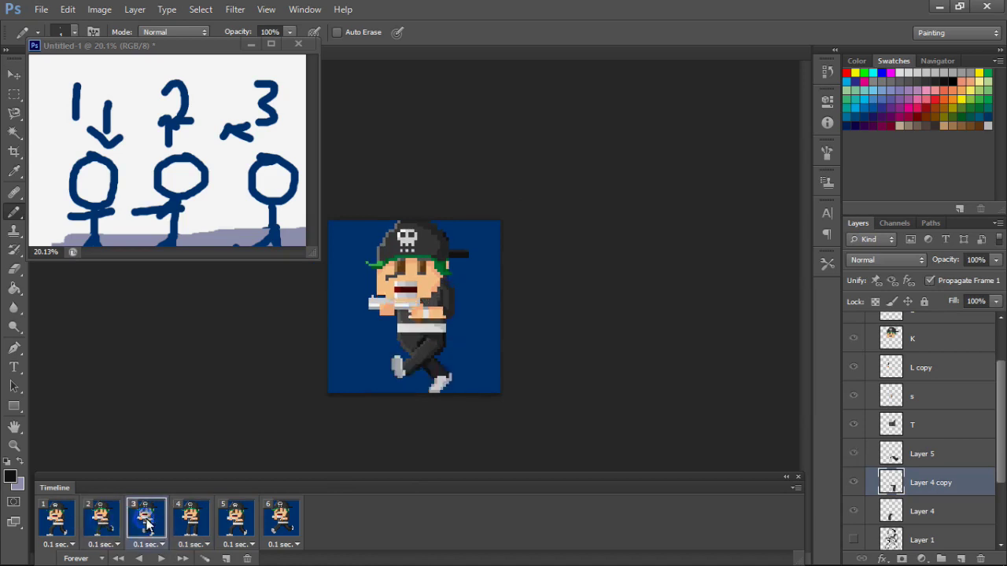
pyautogui.click(201, 525)
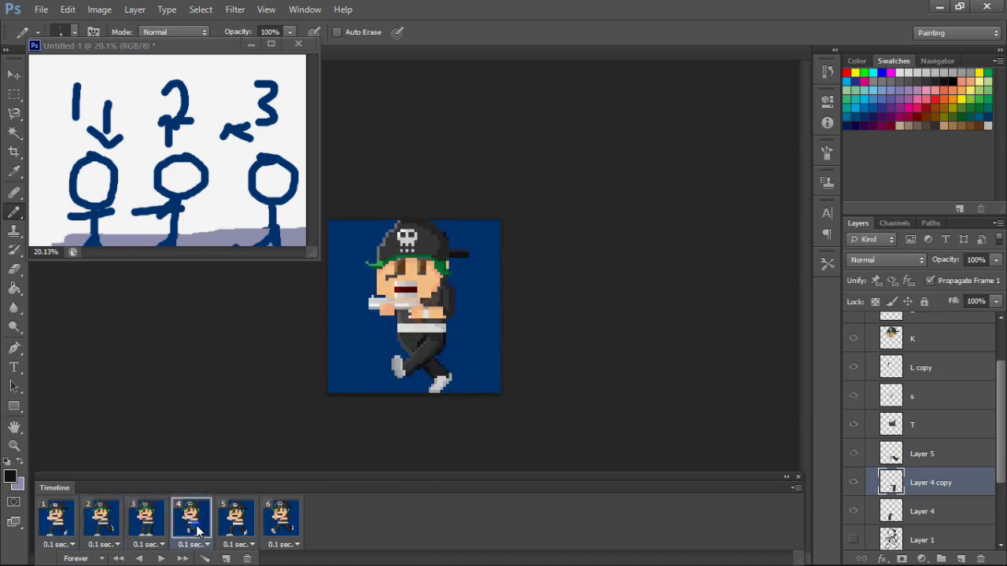
pyautogui.click(236, 526)
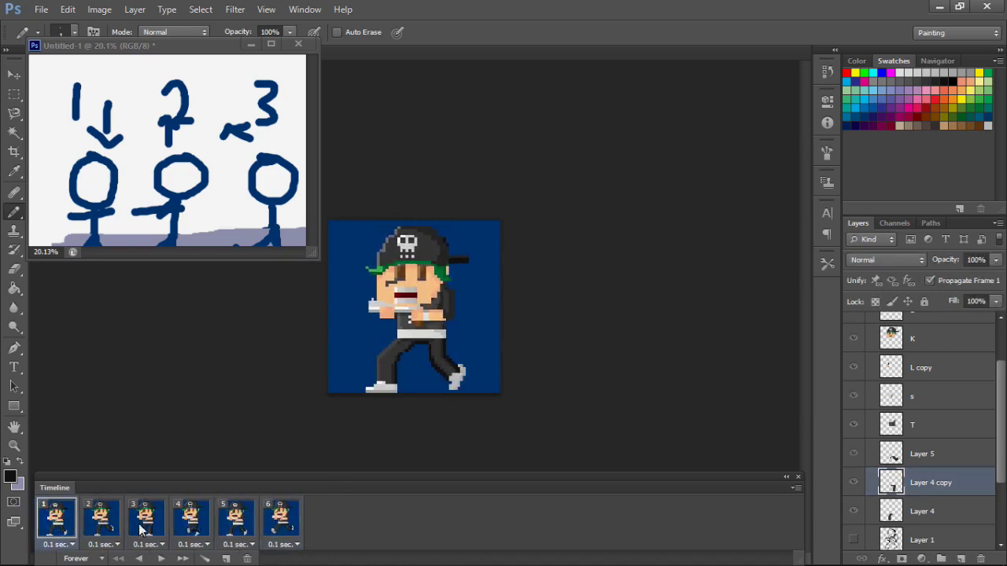
pyautogui.click(189, 523)
pyautogui.click(232, 527)
pyautogui.click(188, 532)
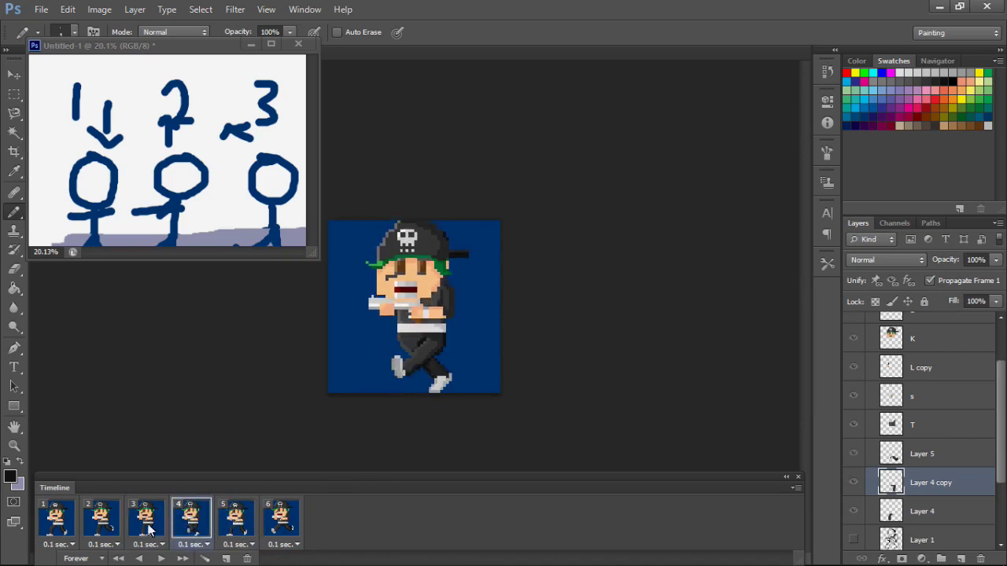
pyautogui.rightClick(157, 513)
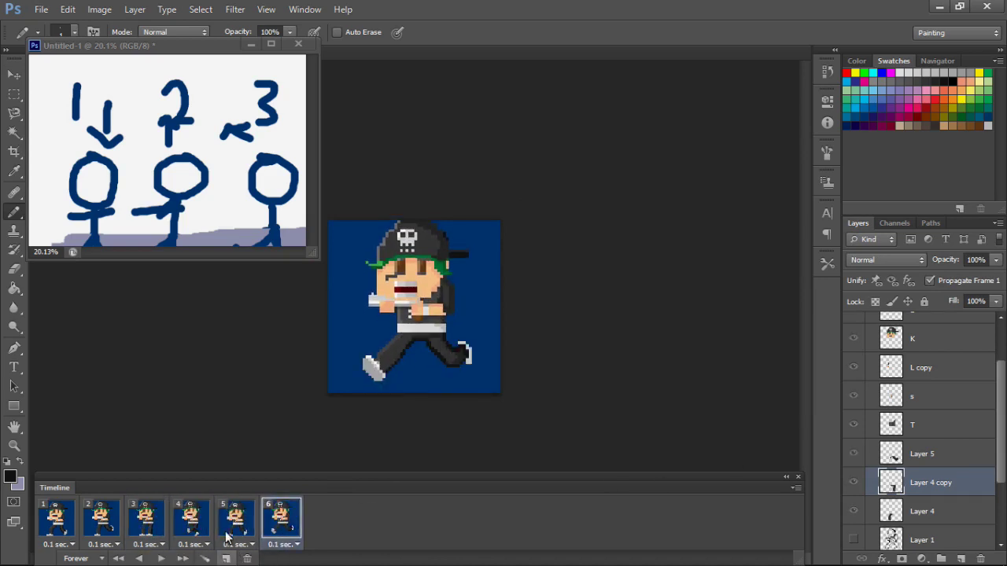
pyautogui.click(206, 519)
pyautogui.click(225, 559)
pyautogui.click(870, 355)
pyautogui.click(853, 355)
pyautogui.click(853, 354)
pyautogui.click(871, 355)
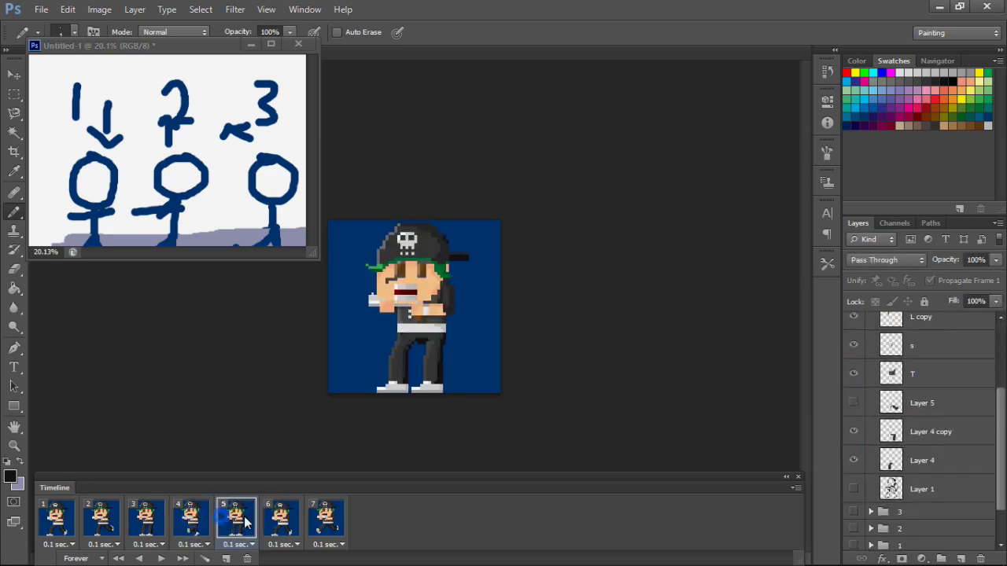
pyautogui.press('space')
pyautogui.scroll(-2, 541, 447)
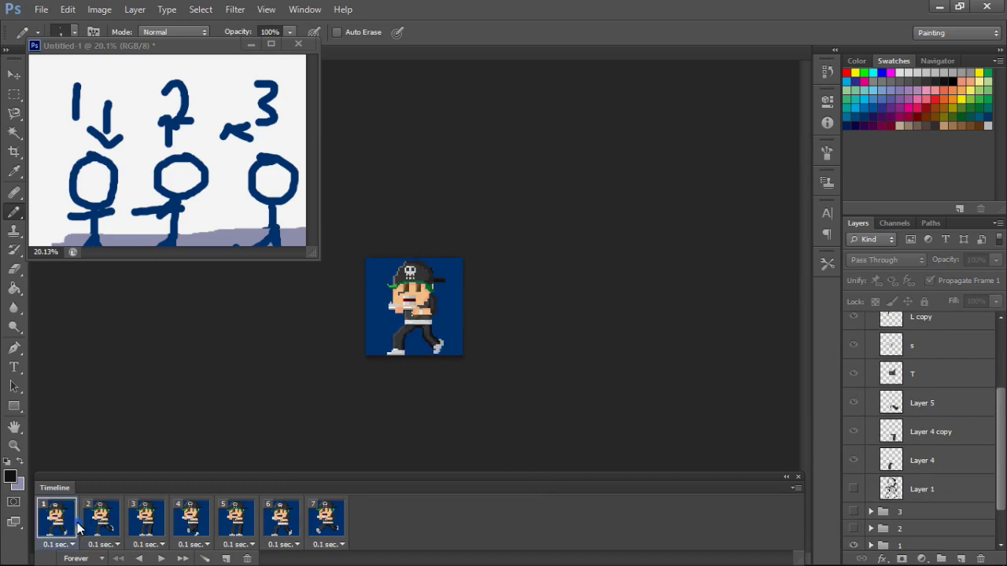
pyautogui.click(246, 559)
pyautogui.press('space')
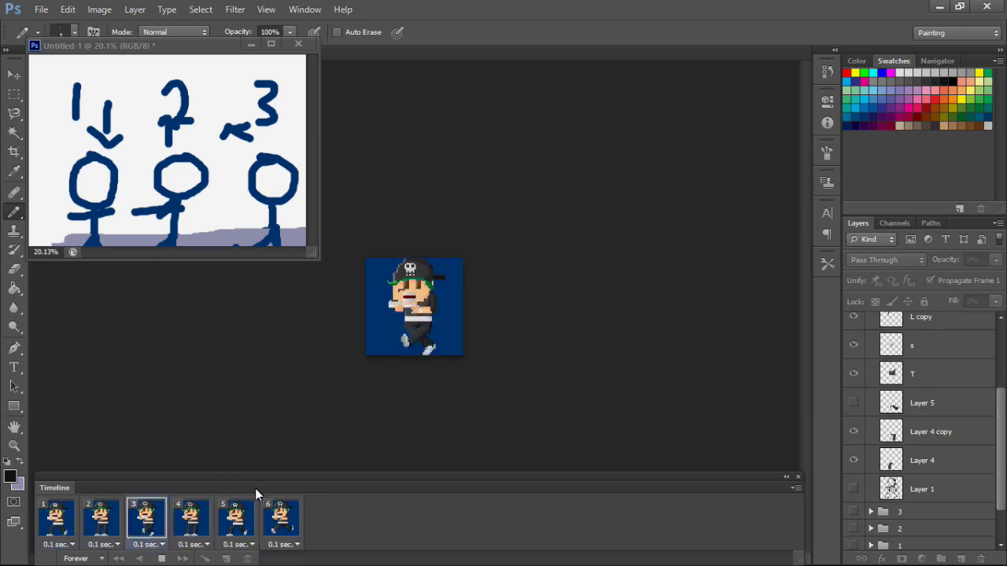
# Extend the trailing grey shoe on Layer 5 in frame 3 with the Pencil.
pyautogui.scroll(2, 499, 370)
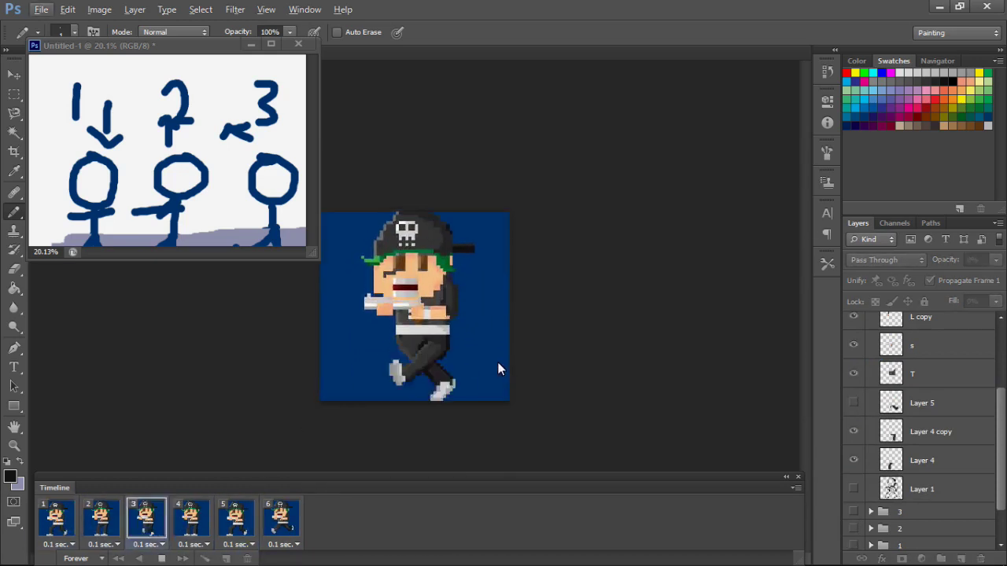
pyautogui.click(163, 513)
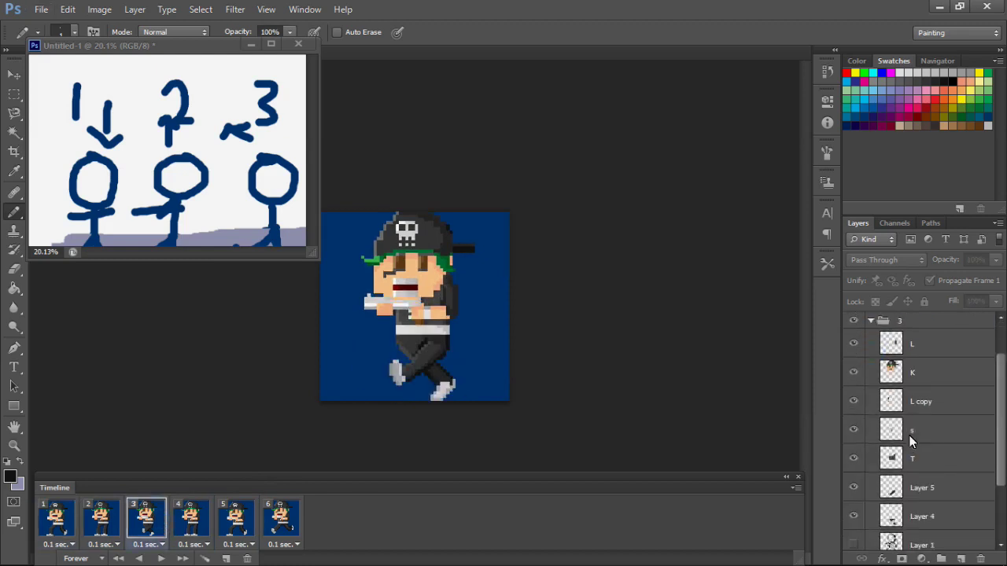
pyautogui.click(920, 419)
pyautogui.scroll(1, 393, 401)
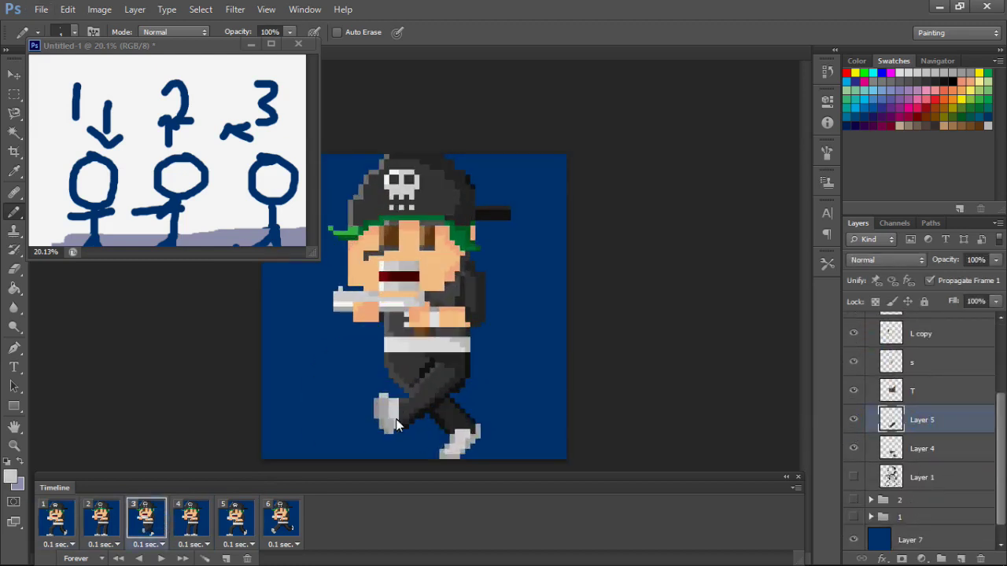
pyautogui.moveTo(373, 398); pyautogui.dragTo(401, 432)
pyautogui.scroll(-2, 435, 427)
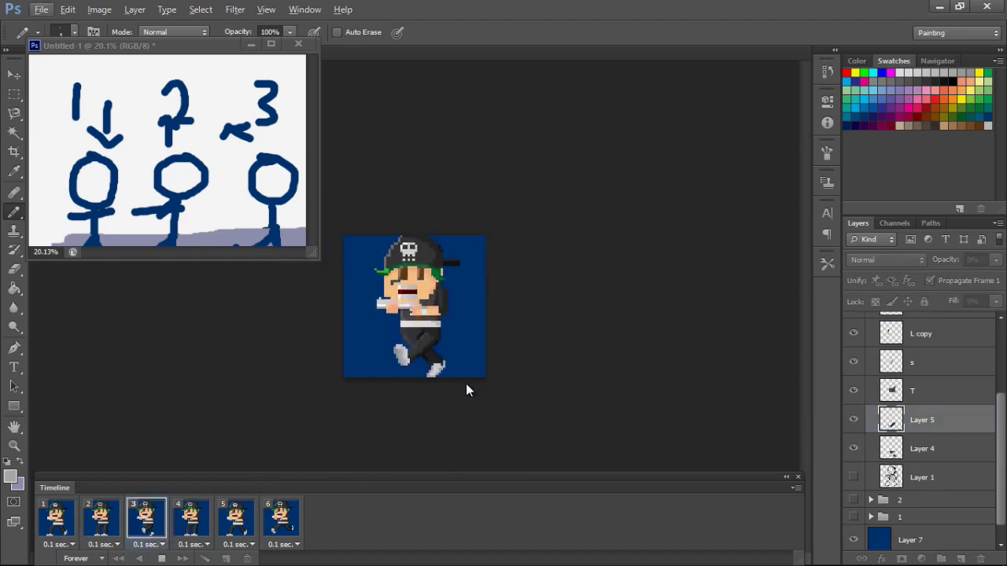
# Set all six frame delays back to 0.1 sec and play the animation.
pyautogui.click(200, 548)
pyautogui.click(196, 404)
pyautogui.click(252, 544)
pyautogui.click(265, 404)
pyautogui.click(95, 387)
pyautogui.click(140, 387)
pyautogui.click(184, 387)
pyautogui.click(229, 387)
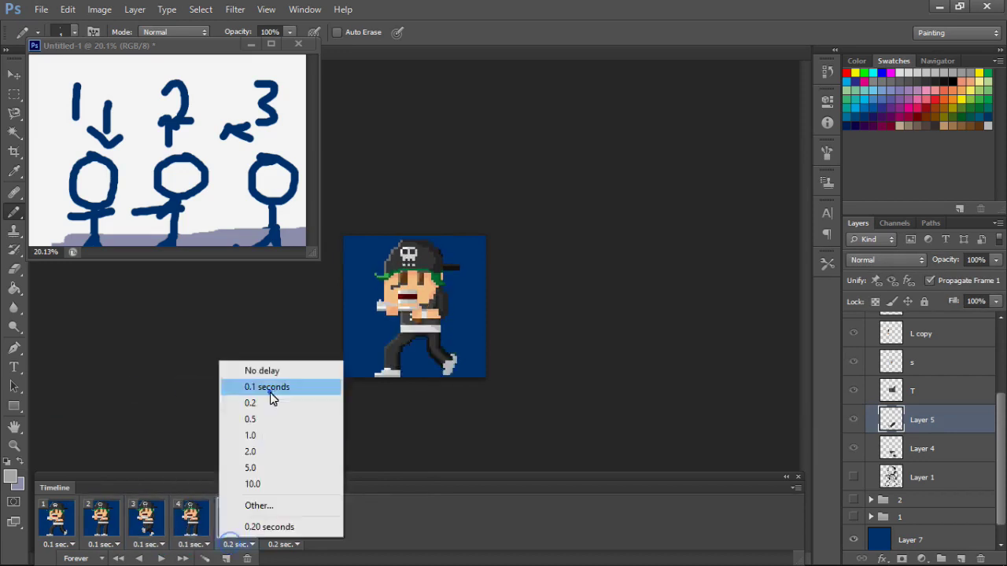
pyautogui.click(273, 387)
pyautogui.click(297, 544)
pyautogui.click(315, 387)
pyautogui.press('space')
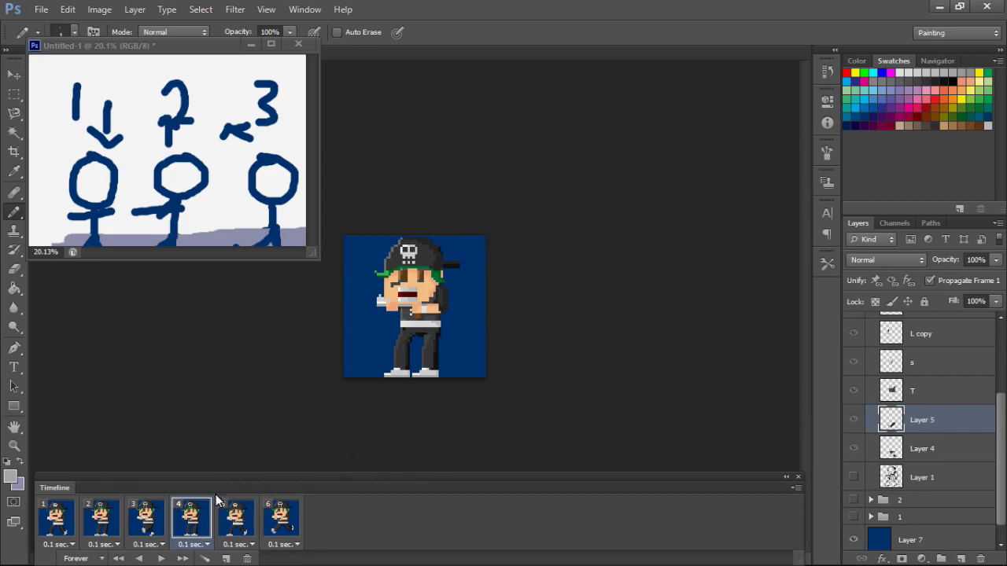
# Select the K head layer in groups 1 and 4 while viewing frames 2 and 3.
pyautogui.click(871, 401)
pyautogui.click(871, 405)
pyautogui.click(933, 456)
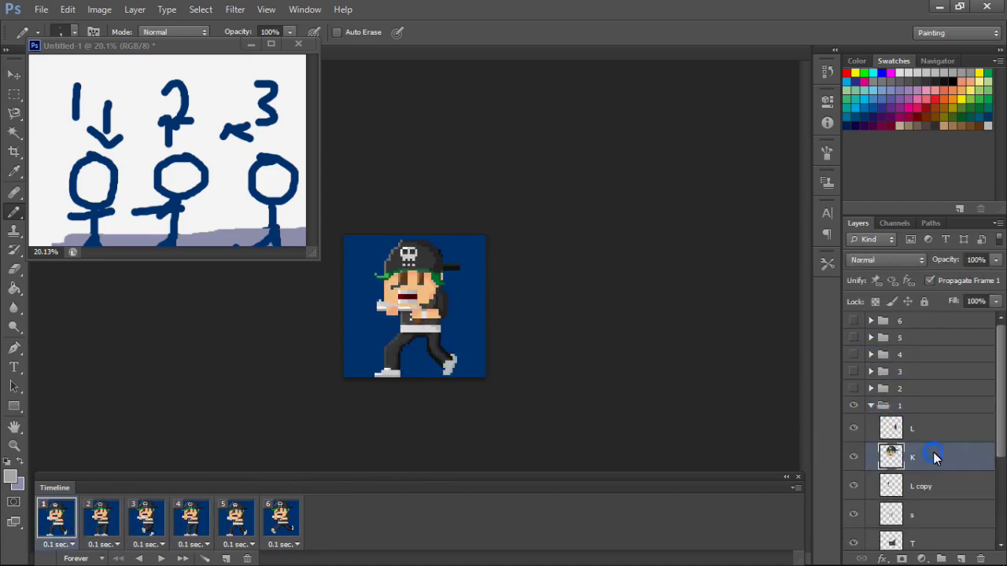
pyautogui.click(101, 519)
pyautogui.click(871, 355)
pyautogui.click(933, 406)
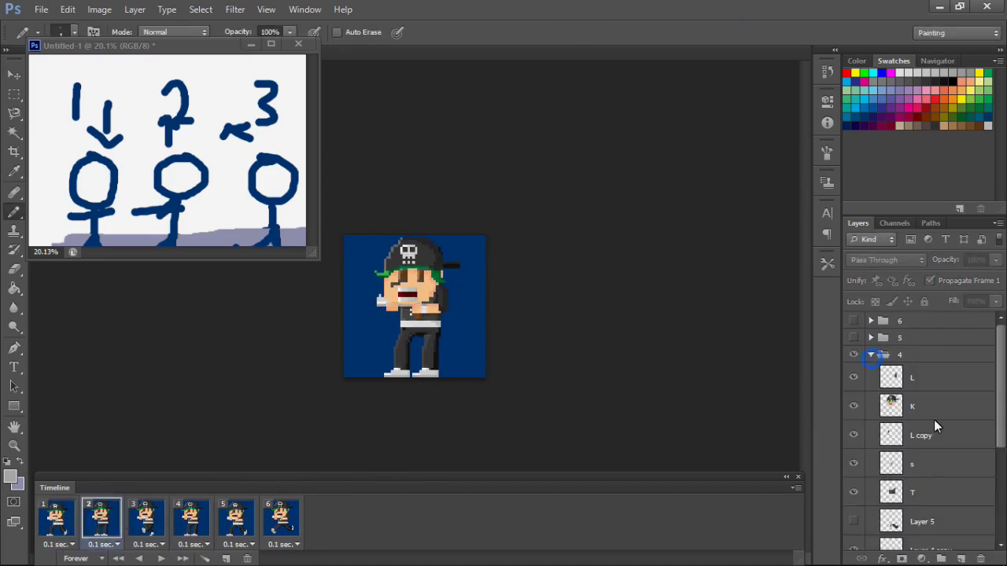
pyautogui.click(130, 521)
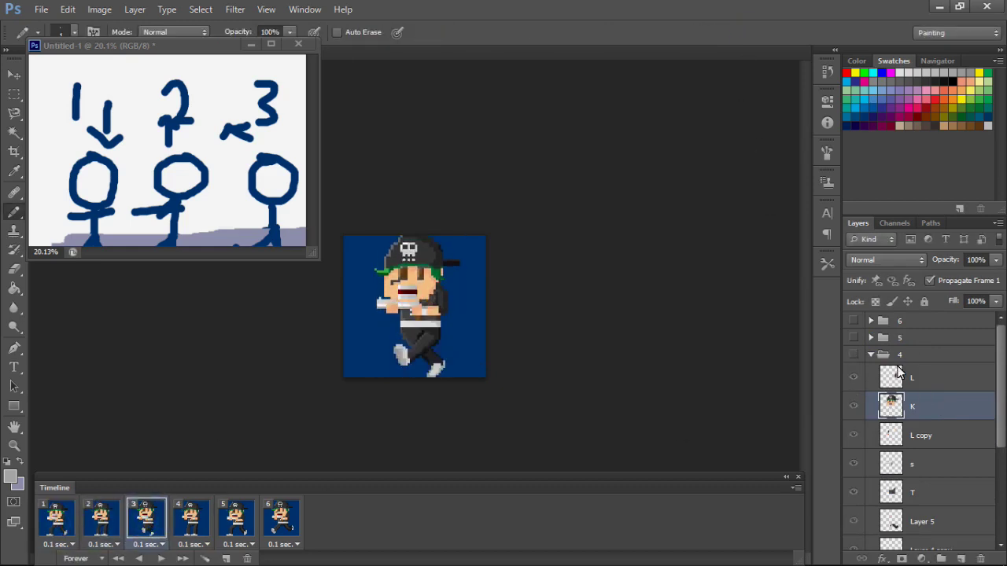
# On frame 4, reopen group 4 and test-transform its K head layer, then cancel.
pyautogui.click(871, 354)
pyautogui.click(870, 354)
pyautogui.click(920, 423)
pyautogui.click(191, 519)
pyautogui.click(871, 354)
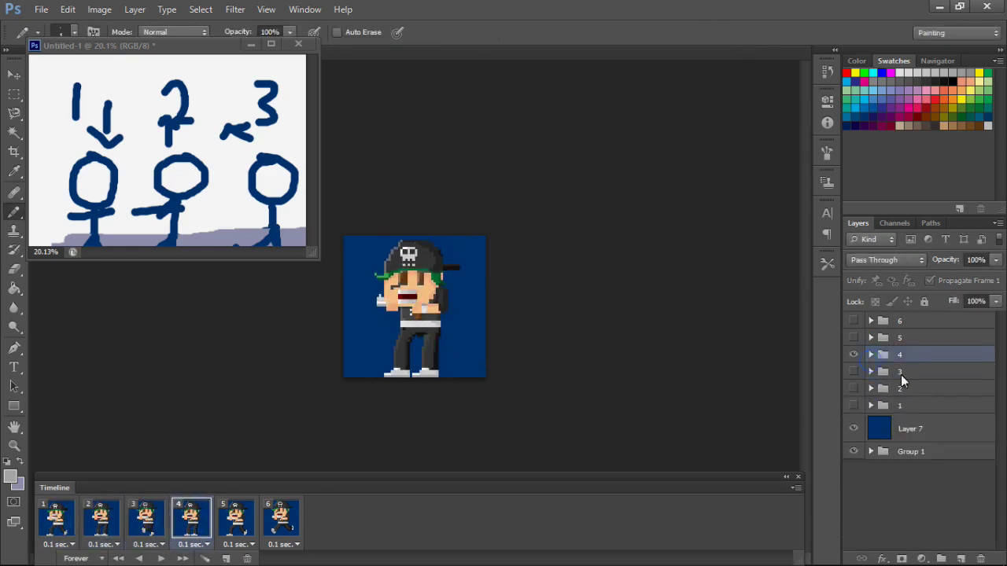
pyautogui.click(871, 354)
pyautogui.click(933, 406)
pyautogui.hotkey('ctrl', 't')
pyautogui.press('Escape')
# Duplicate group 4 as a new '4 copy' group.
pyautogui.click(71, 523)
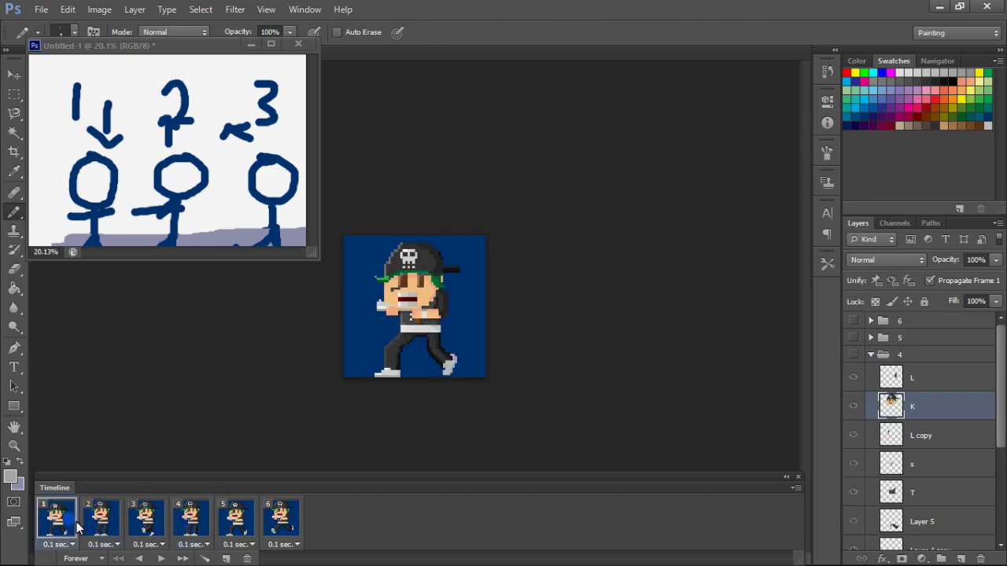
pyautogui.click(101, 519)
pyautogui.click(871, 355)
pyautogui.rightClick(904, 355)
pyautogui.click(786, 251)
pyautogui.press('Return')
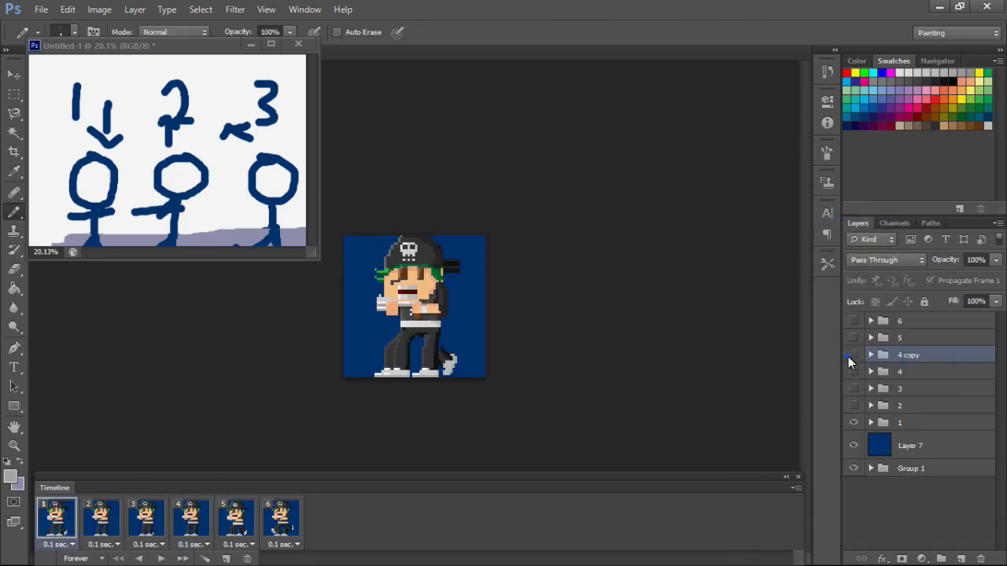
# Transform the K head layer in the '4 copy' group on frame 2, then play the animation.
pyautogui.click(854, 355)
pyautogui.click(854, 355)
pyautogui.click(871, 354)
pyautogui.click(923, 405)
pyautogui.hotkey('ctrl', 't')
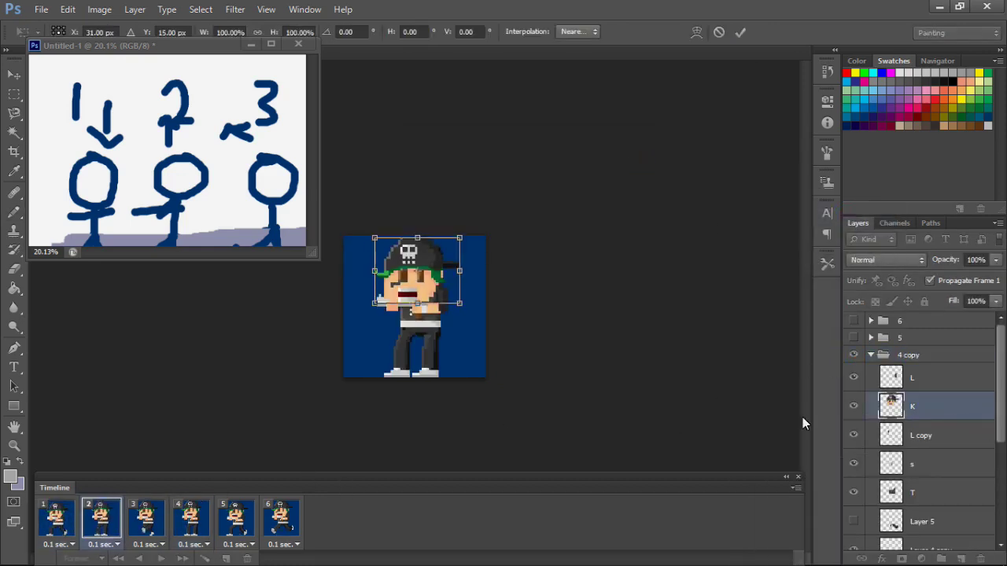
pyautogui.press('Return')
pyautogui.press('space')
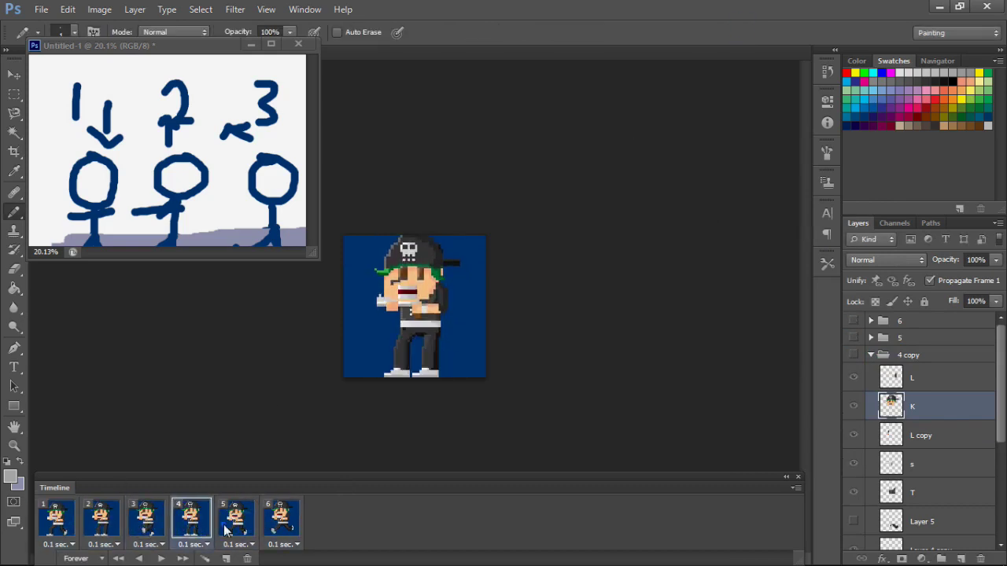
# Check the K head layer's bounds on frame 2 with a cancelled transform.
pyautogui.click(225, 523)
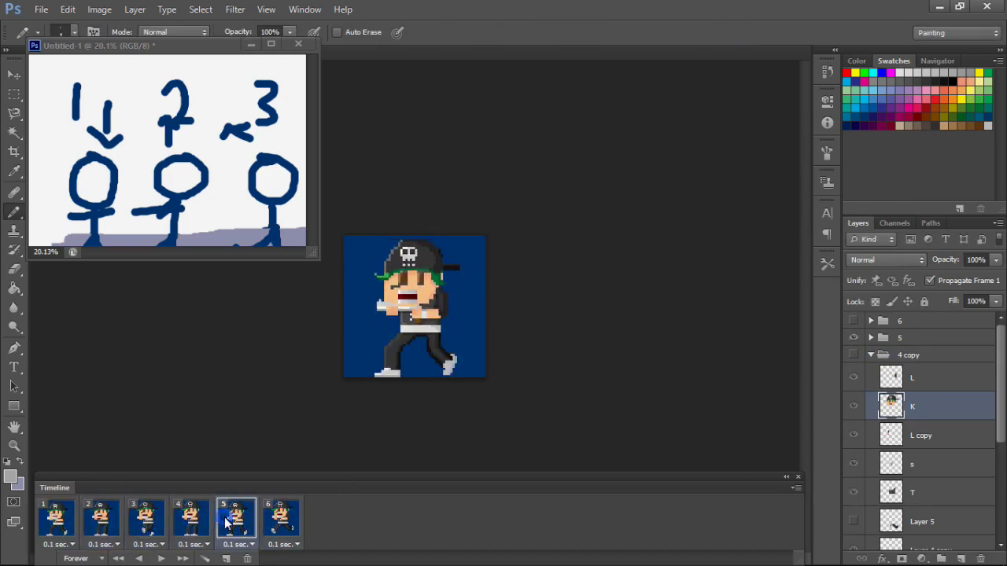
pyautogui.click(870, 355)
pyautogui.click(870, 423)
pyautogui.click(936, 475)
pyautogui.hotkey('ctrl', 't')
pyautogui.press('Escape')
# Check the K head layer's bounds in the '4 copy' group on frame 3.
pyautogui.click(870, 355)
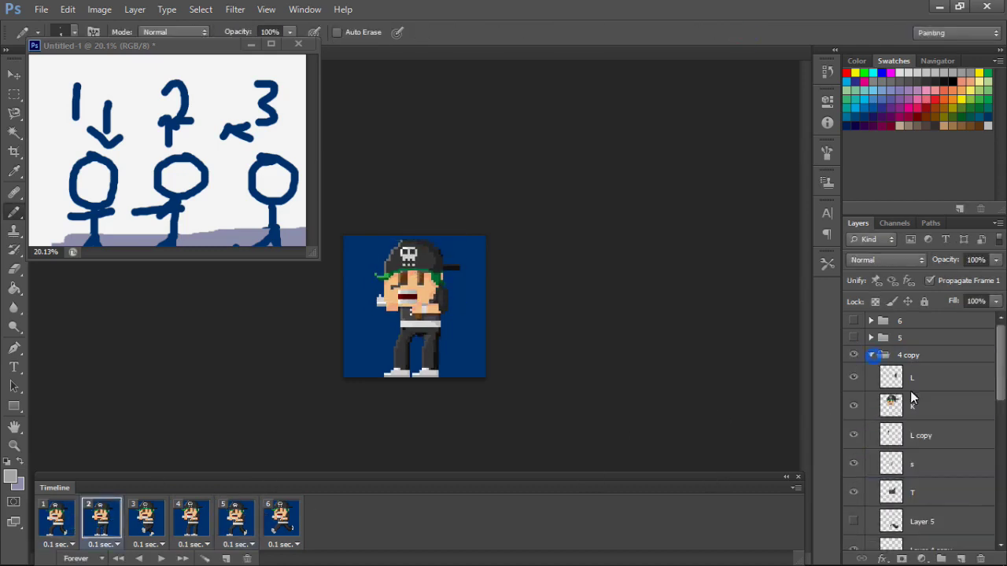
pyautogui.click(913, 406)
pyautogui.hotkey('ctrl', 't')
pyautogui.press('Escape')
pyautogui.click(146, 519)
# Check group 3's K head layer on frame 4, then play and stop the animation.
pyautogui.click(870, 355)
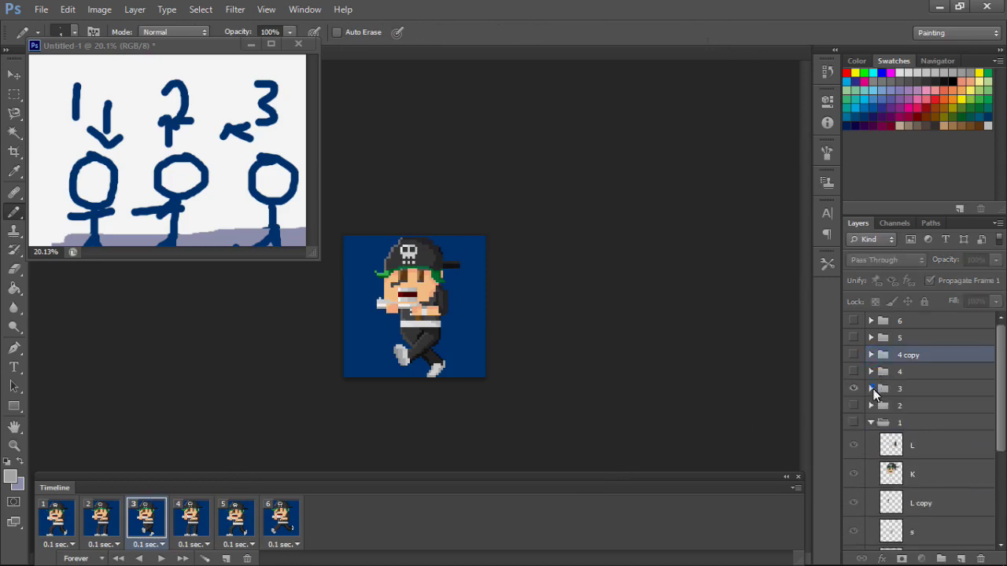
pyautogui.click(870, 389)
pyautogui.click(912, 439)
pyautogui.hotkey('ctrl', 't')
pyautogui.press('Escape')
pyautogui.click(191, 519)
pyautogui.press('space')
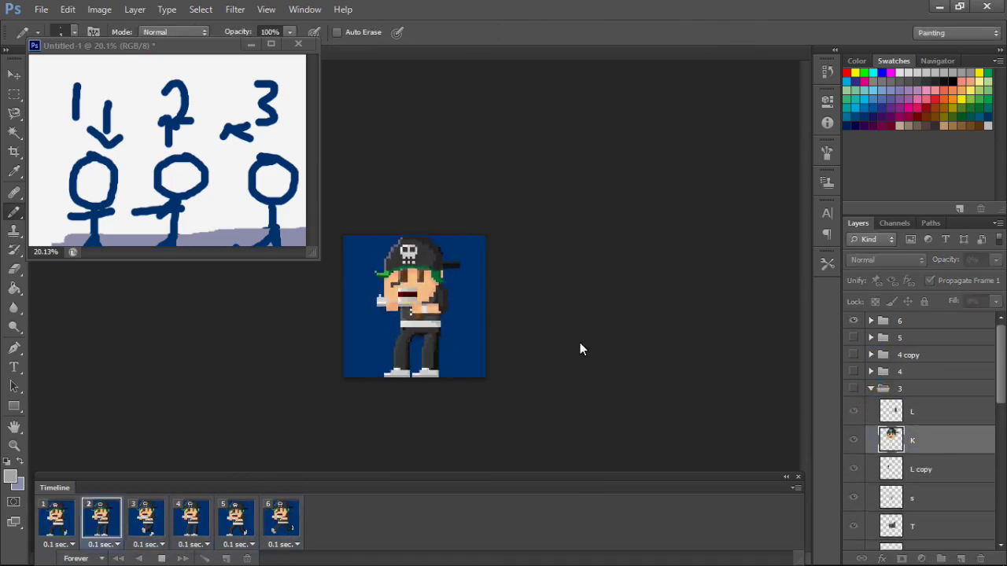
pyautogui.press('space')
# Select group 1's K head layer and sample the lighter hair green.
pyautogui.click(928, 388)
pyautogui.click(870, 389)
pyautogui.click(922, 425)
pyautogui.click(920, 472)
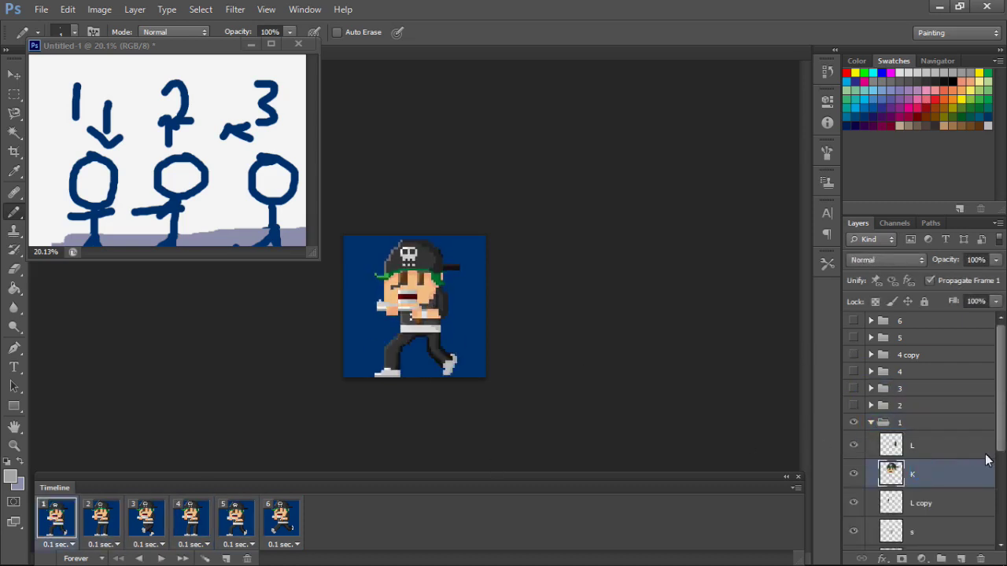
pyautogui.hotkey('ctrl', '+')
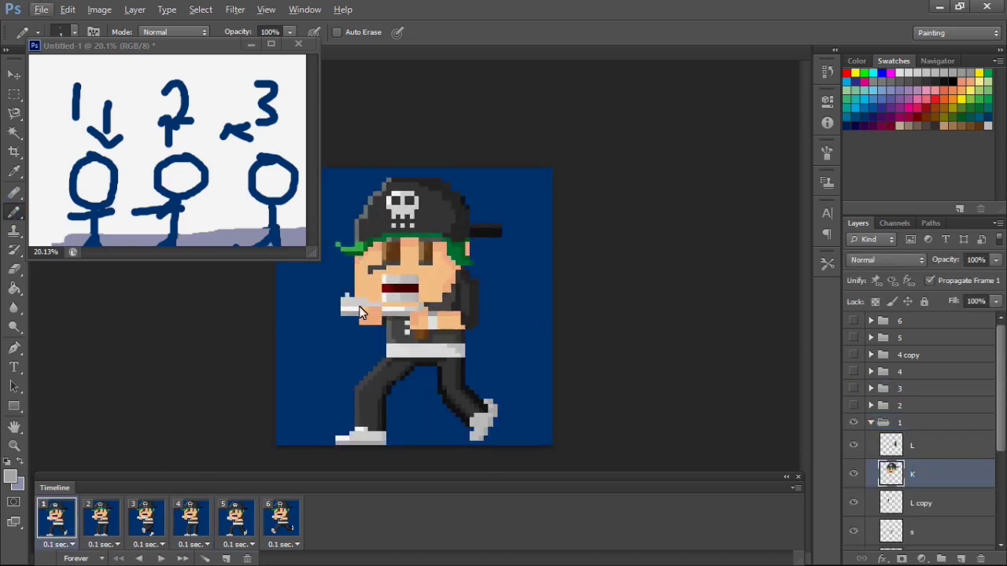
pyautogui.keyDown('alt'); pyautogui.click(353, 264); pyautogui.keyUp('alt')
pyautogui.hotkey('ctrl', '-')
pyautogui.hotkey('ctrl', '+')
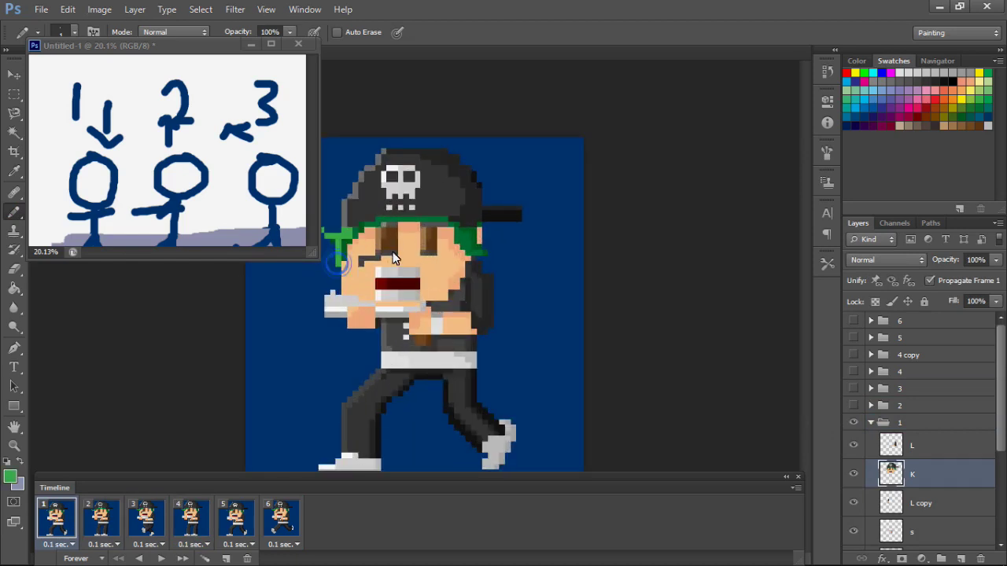
pyautogui.hotkey('ctrl', '-')
# Paint lighter green hair pixels at the left of the head in group 4's K layer.
pyautogui.hotkey('ctrl', '-')
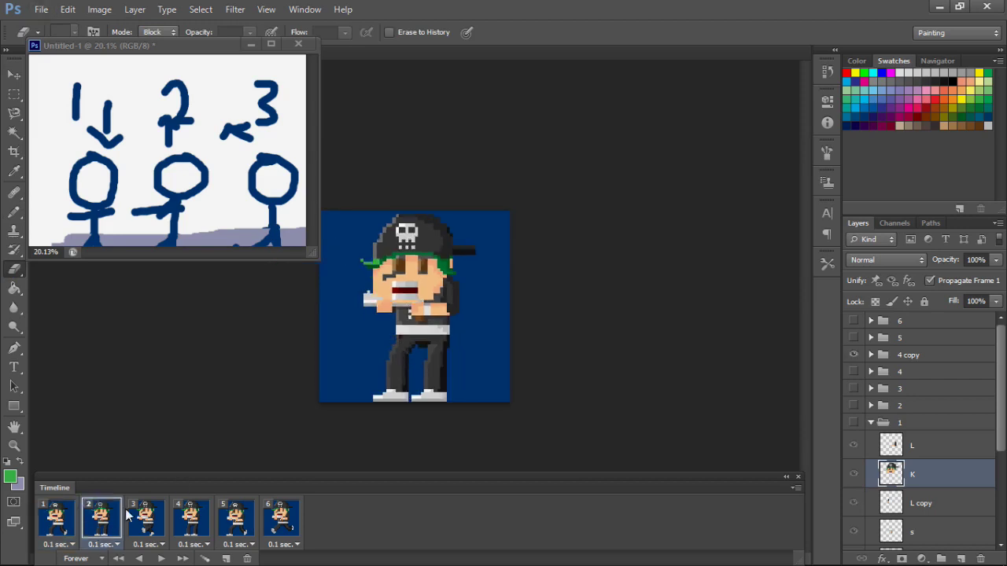
pyautogui.click(100, 518)
pyautogui.hotkey('ctrl', '+')
pyautogui.hotkey('ctrl', '-')
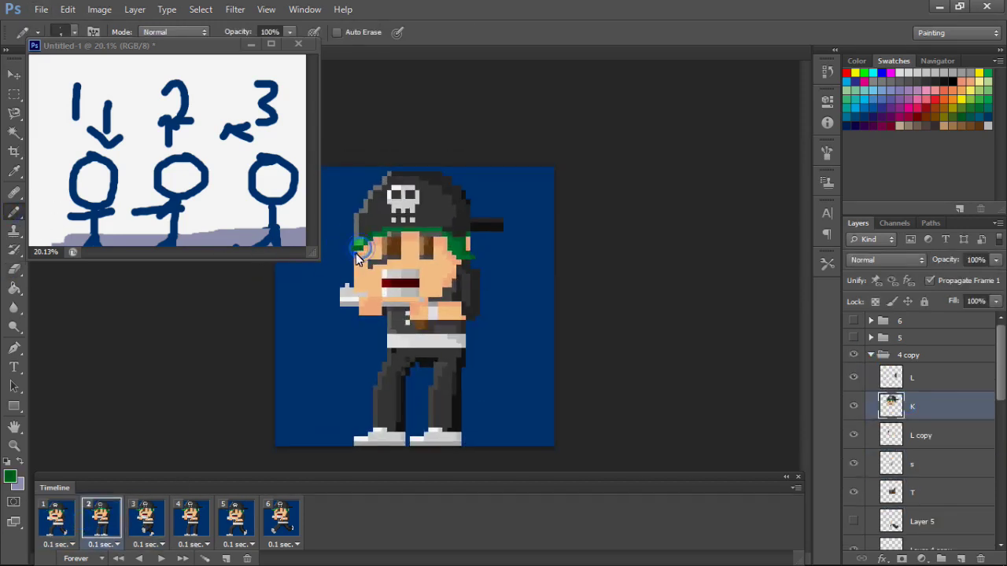
pyautogui.hotkey('ctrl', '-')
pyautogui.click(55, 518)
pyautogui.click(191, 515)
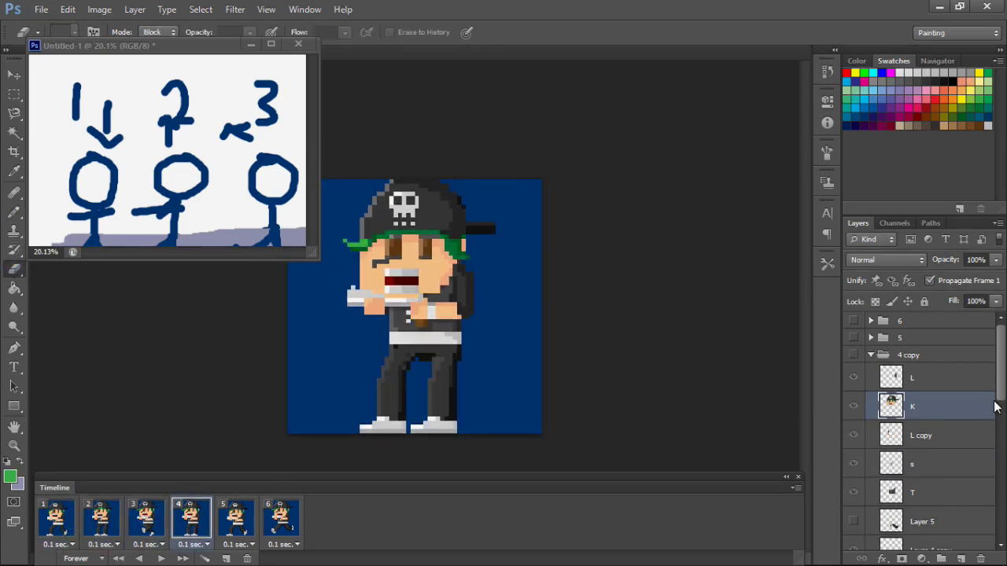
pyautogui.click(871, 354)
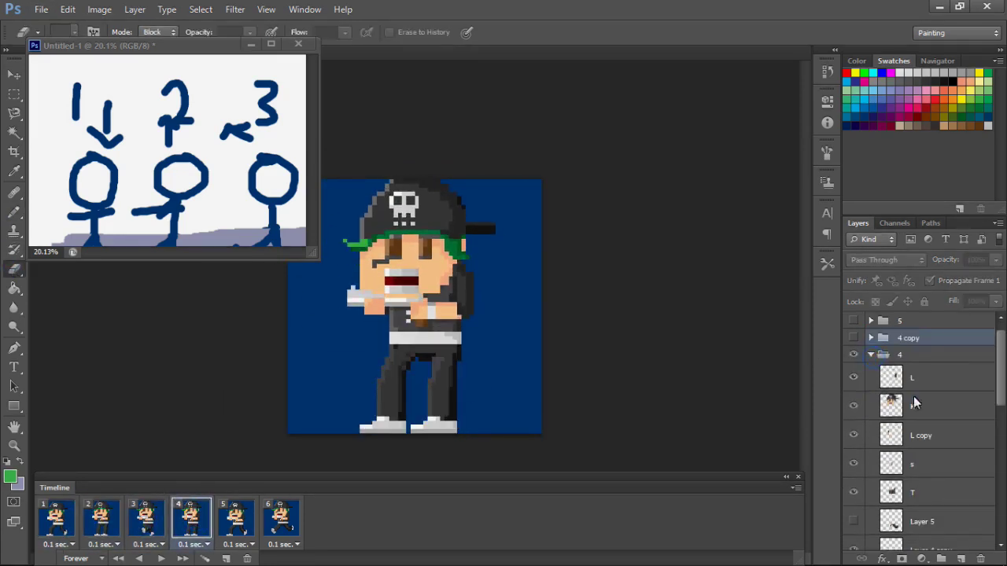
pyautogui.click(917, 405)
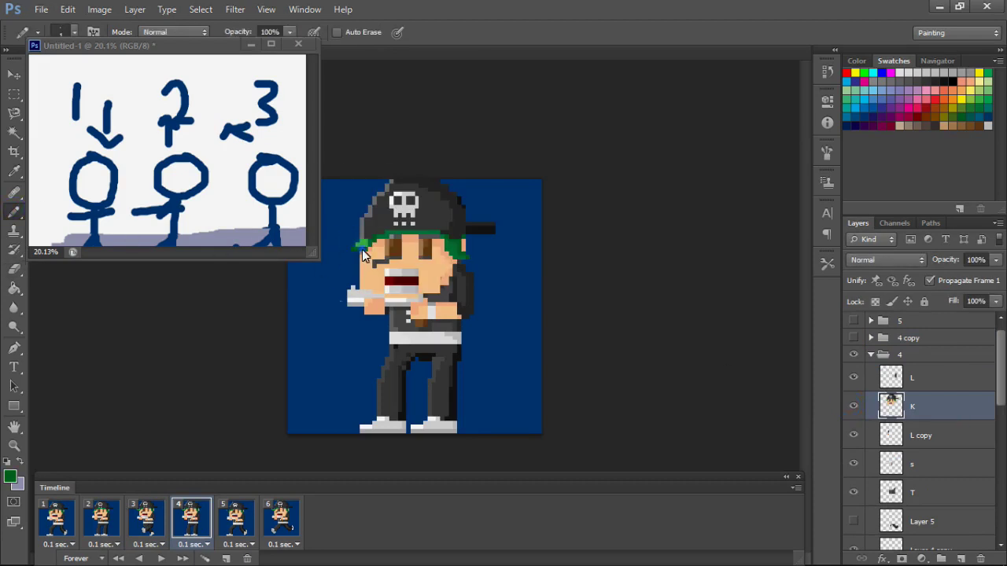
pyautogui.moveTo(359, 250); pyautogui.dragTo(344, 250)
pyautogui.click(145, 517)
# Compare the hair across frames 1–6 and select group 6's K head layer.
pyautogui.click(191, 517)
pyautogui.click(235, 517)
pyautogui.click(191, 517)
pyautogui.click(236, 518)
pyautogui.click(55, 517)
pyautogui.click(100, 517)
pyautogui.click(146, 518)
pyautogui.click(198, 527)
pyautogui.click(236, 527)
pyautogui.click(265, 531)
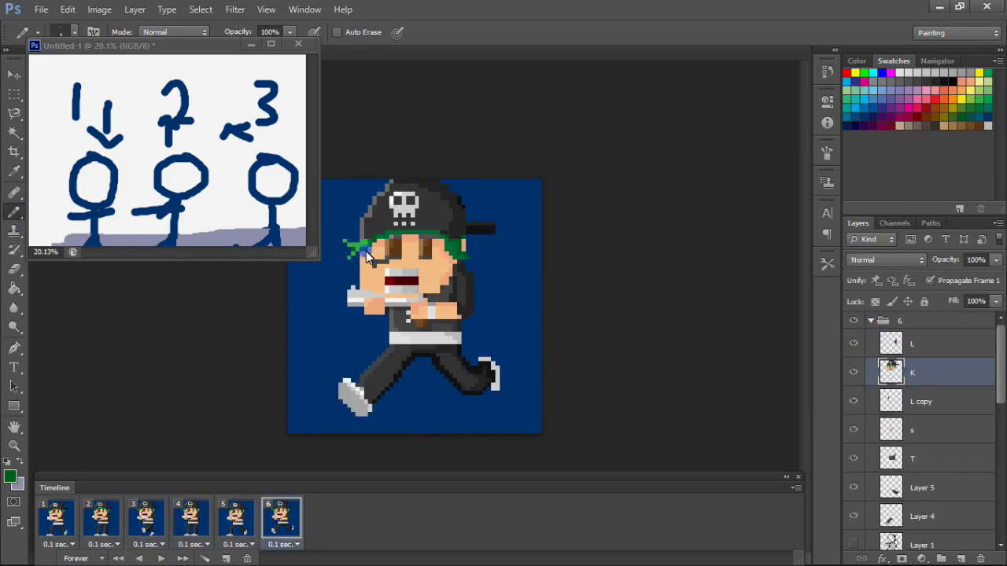
# Preview the hair fix on frames 4 and 6 and play the animation.
pyautogui.click(191, 517)
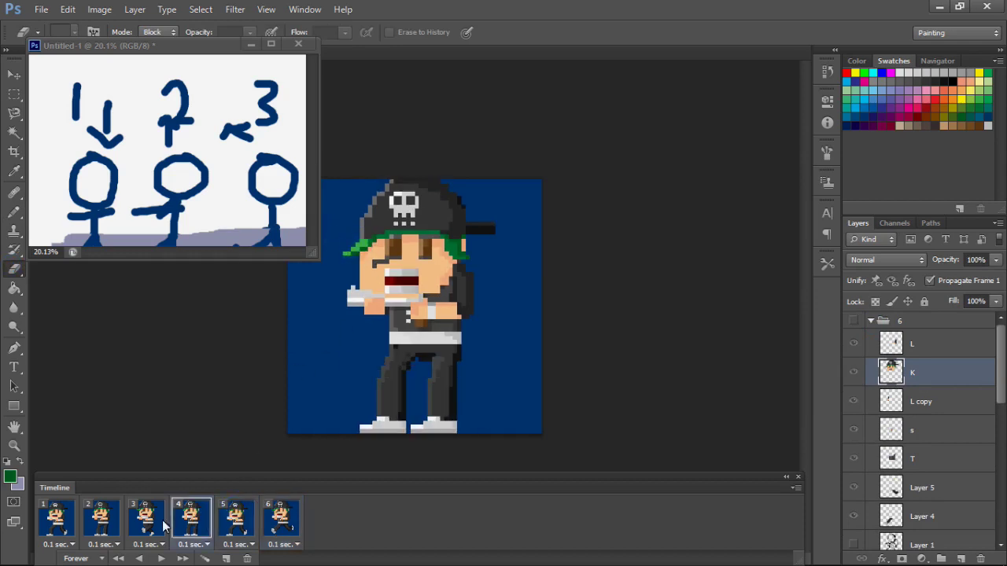
pyautogui.hotkey('ctrl', '-')
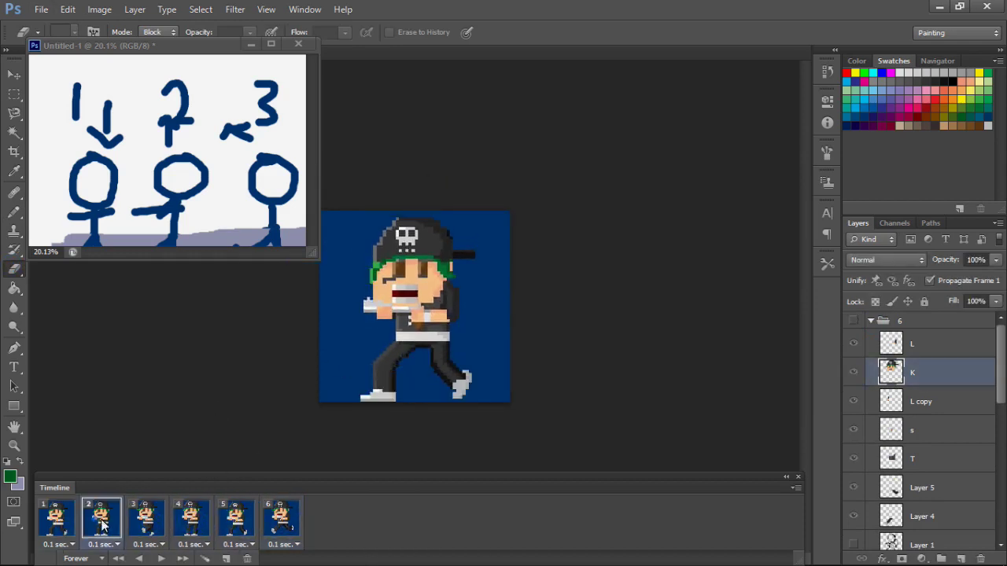
pyautogui.hotkey('ctrl', '+')
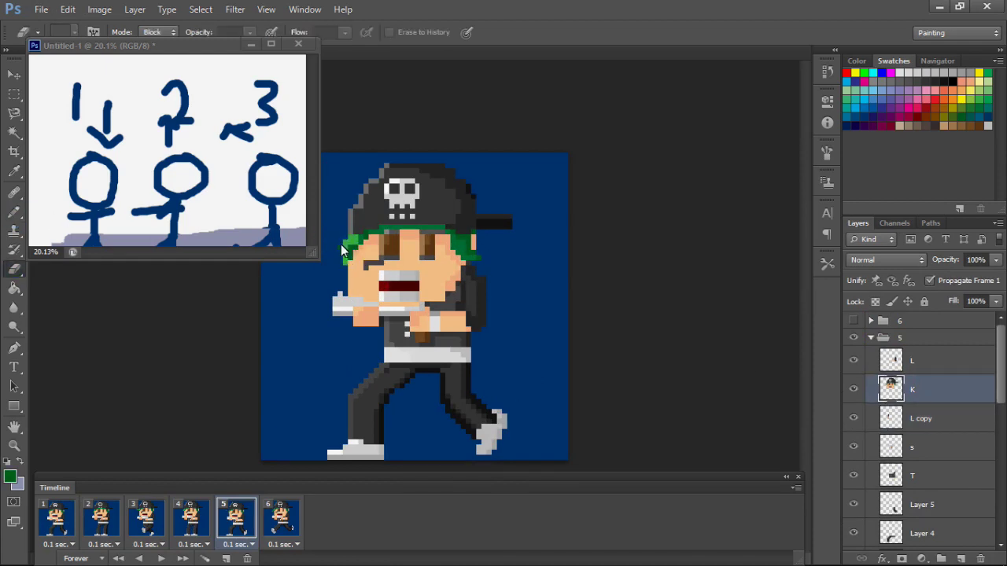
pyautogui.hotkey('ctrl', '-')
pyautogui.click(281, 518)
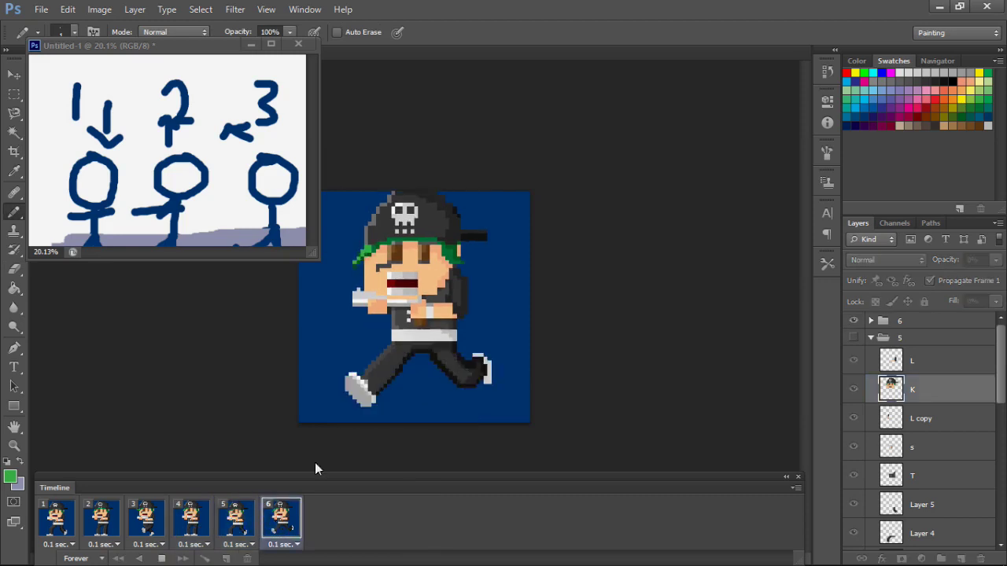
pyautogui.hotkey('ctrl', '-')
pyautogui.press('space')
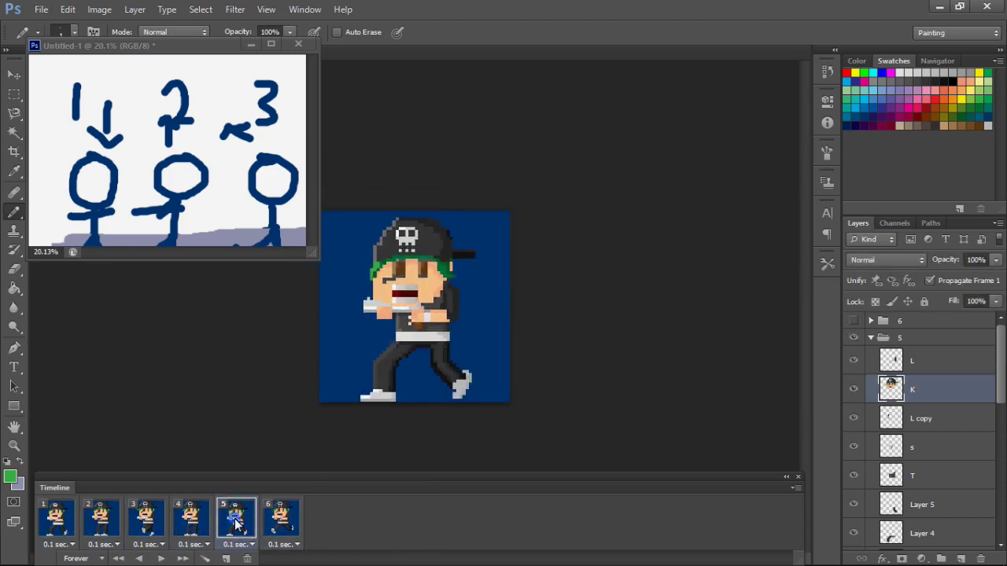
pyautogui.hotkey('ctrl', '+')
pyautogui.hotkey('ctrl', '+')
# Select group 6's K head layer, sample the face skin colour, and replay the animation.
pyautogui.click(871, 337)
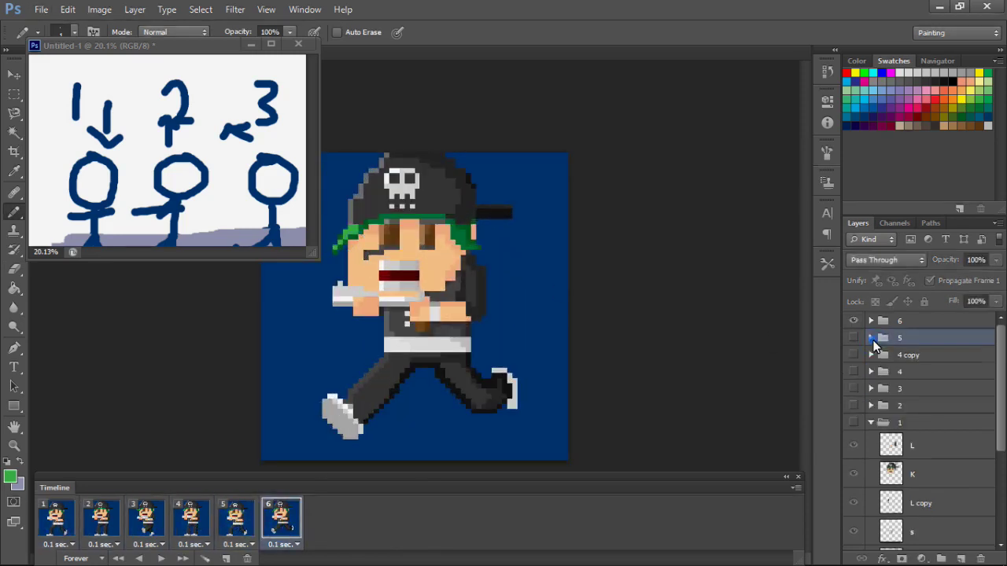
pyautogui.click(871, 321)
pyautogui.click(892, 374)
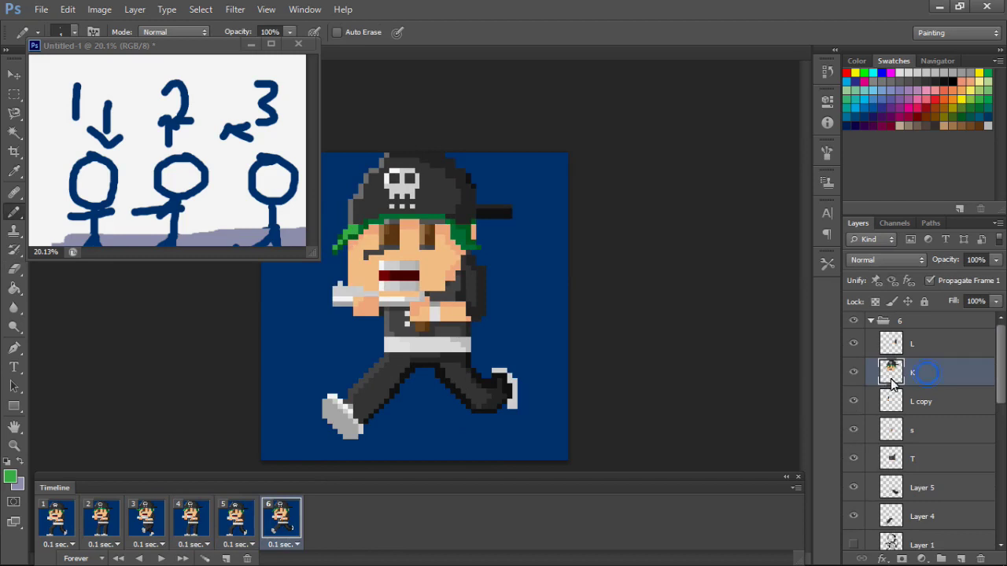
pyautogui.keyDown('alt'); pyautogui.click(365, 251); pyautogui.keyUp('alt')
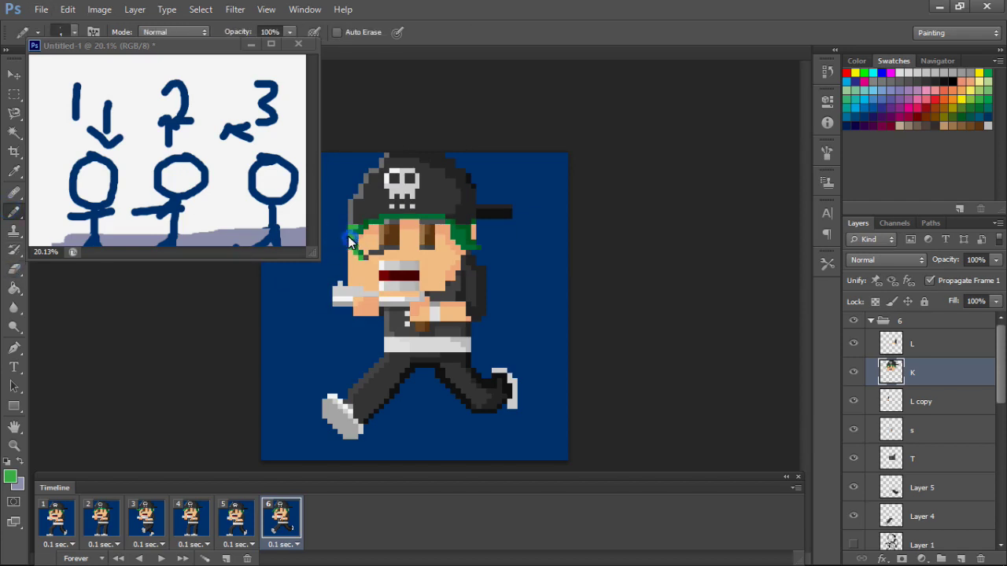
pyautogui.hotkey('ctrl', '-')
pyautogui.hotkey('ctrl', '-')
pyautogui.press('space')
pyautogui.hotkey('ctrl', '+')
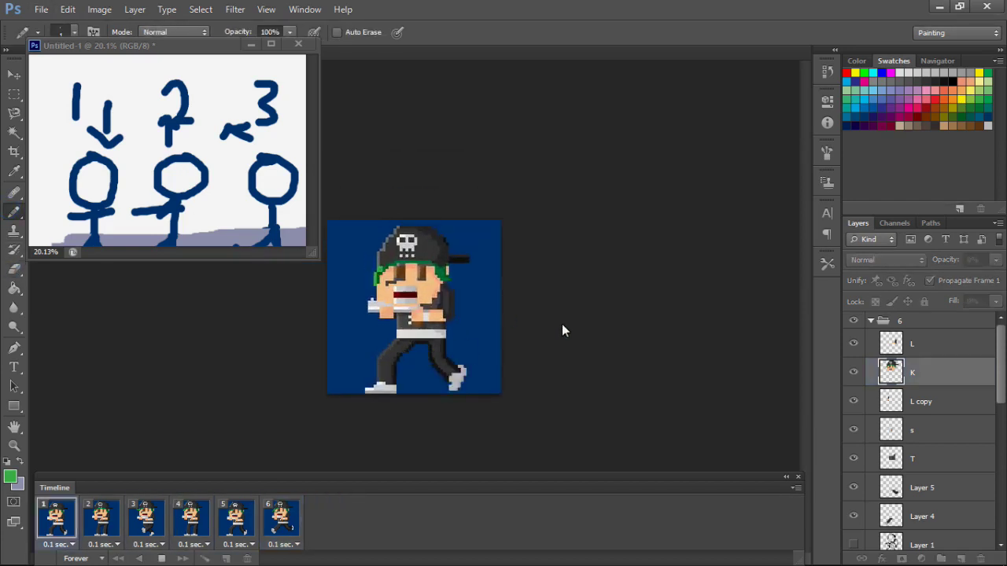
pyautogui.press('space')
pyautogui.click(24, 73)
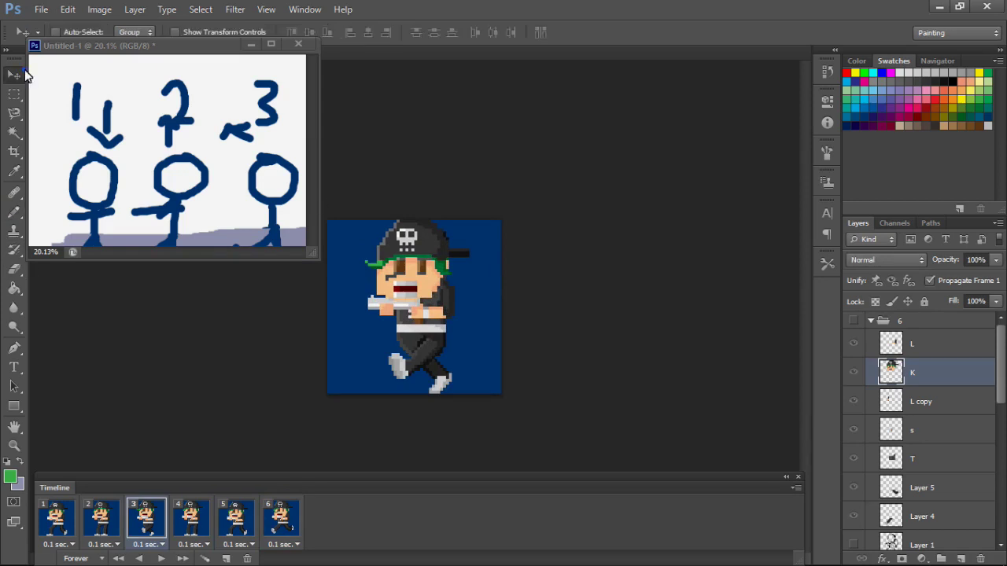
pyautogui.click(192, 523)
pyautogui.click(870, 321)
pyautogui.click(948, 423)
pyautogui.hotkey('ctrl', 't')
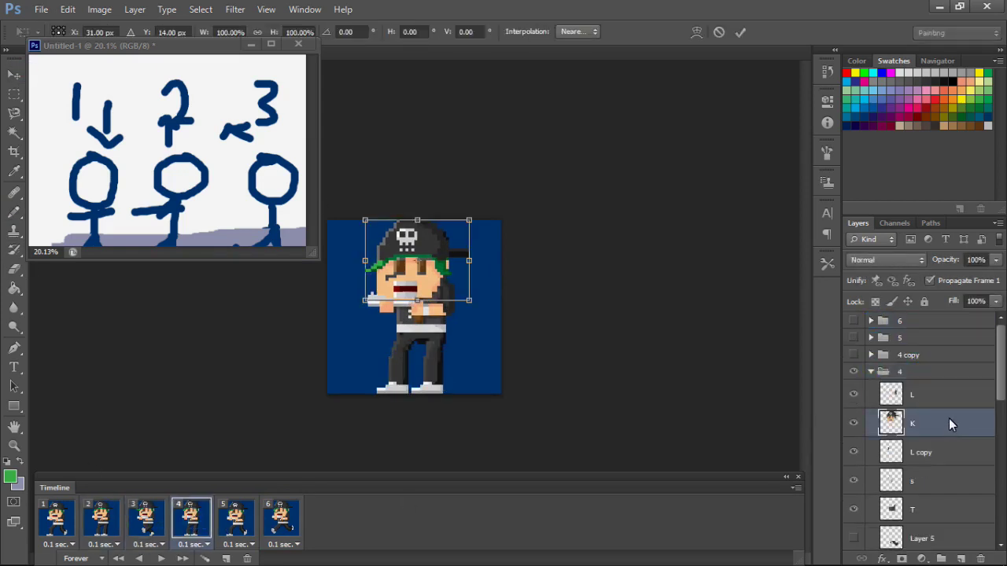
pyautogui.click(719, 32)
pyautogui.keyDown('shift'); pyautogui.click(926, 449); pyautogui.keyUp('shift')
pyautogui.hotkey('ctrl', 't')
pyautogui.press('Escape')
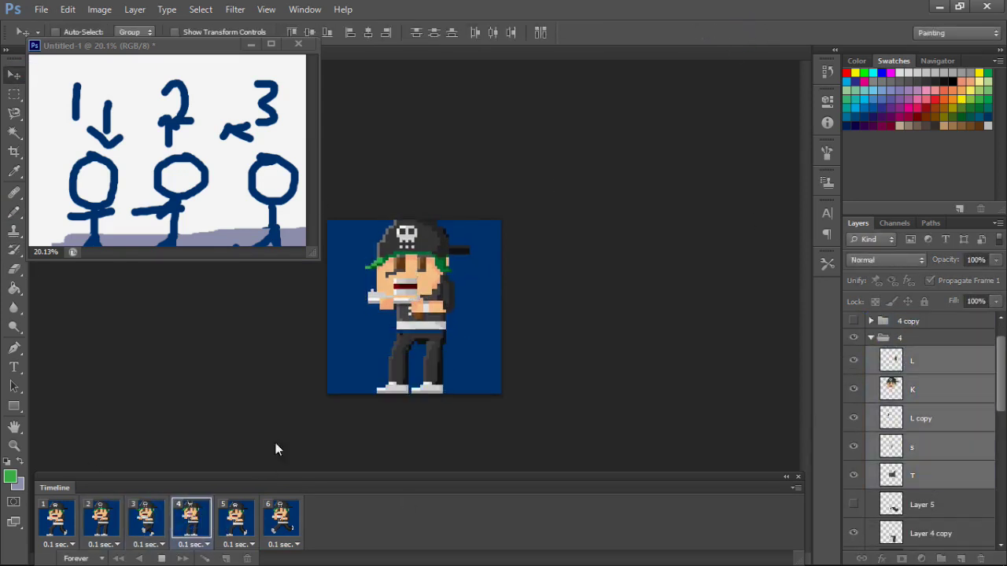
pyautogui.click(161, 521)
pyautogui.press('space')
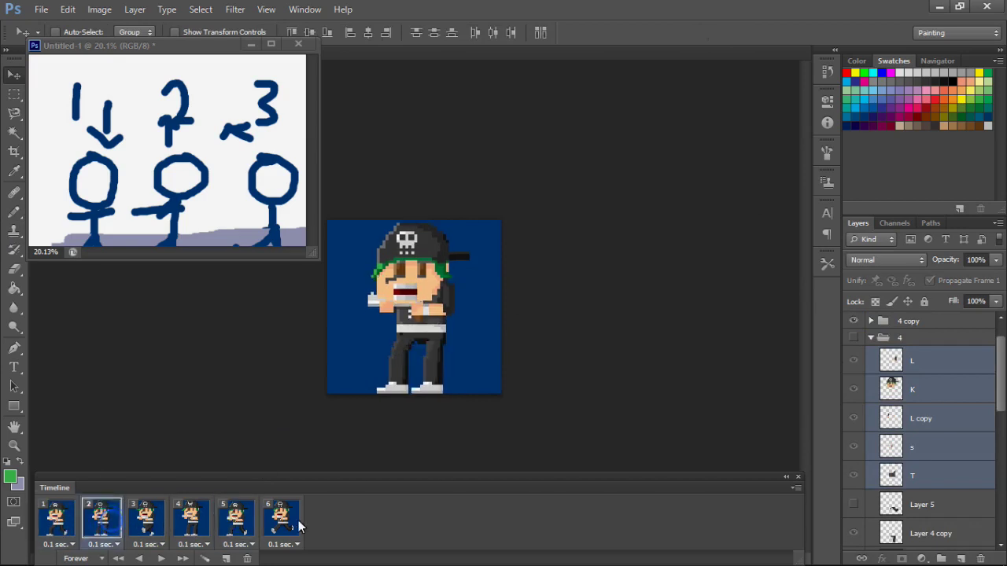
pyautogui.click(870, 338)
pyautogui.click(869, 384)
pyautogui.click(930, 375)
pyautogui.hotkey('ctrl', 't')
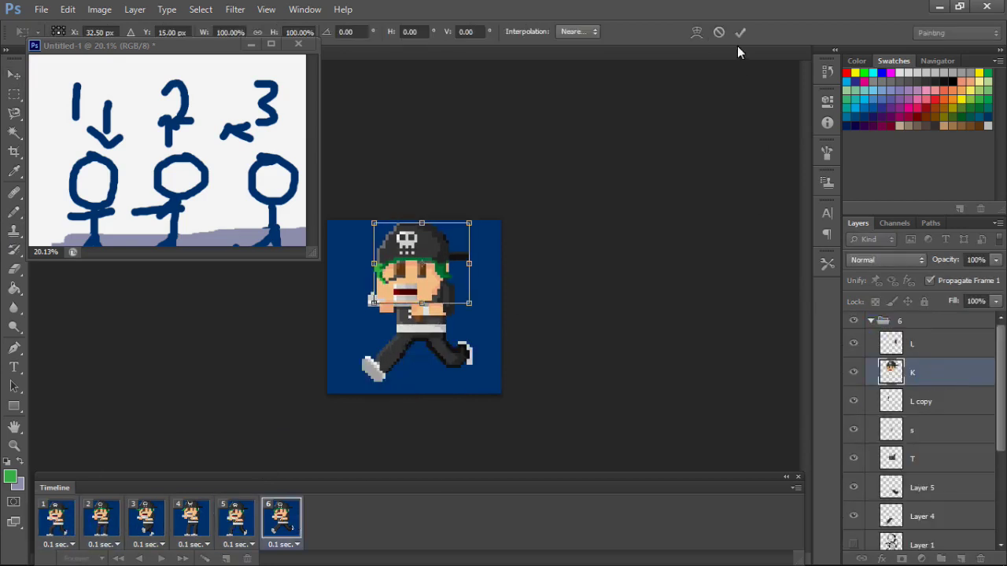
pyautogui.click(733, 32)
pyautogui.press('space')
pyautogui.click(244, 525)
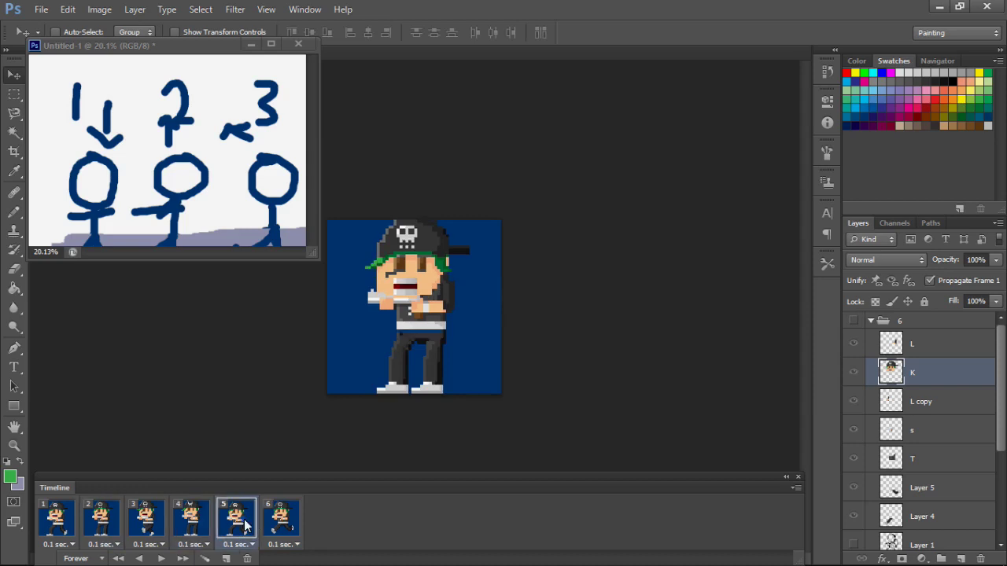
pyautogui.click(225, 558)
pyautogui.click(870, 321)
pyautogui.press('space')
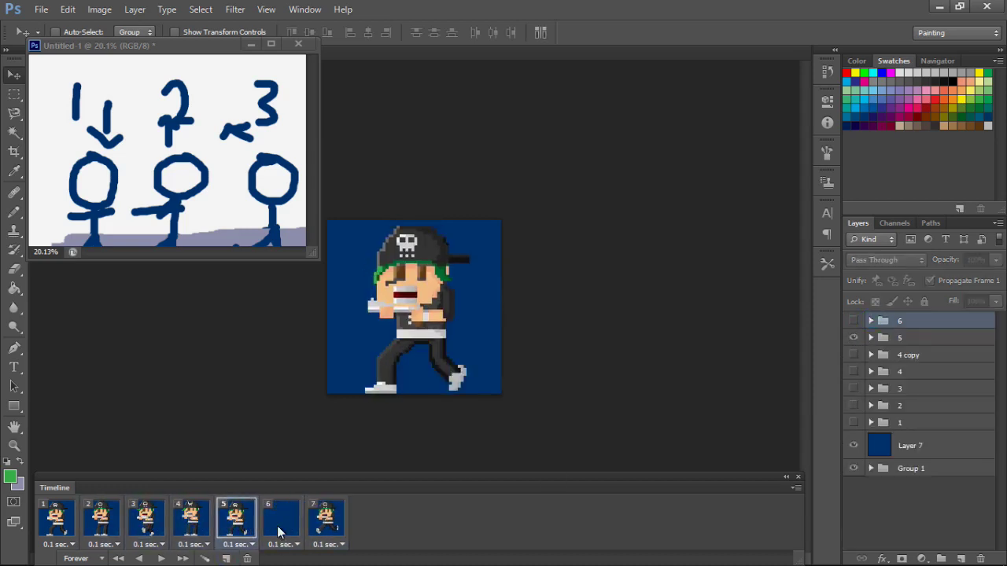
pyautogui.click(853, 355)
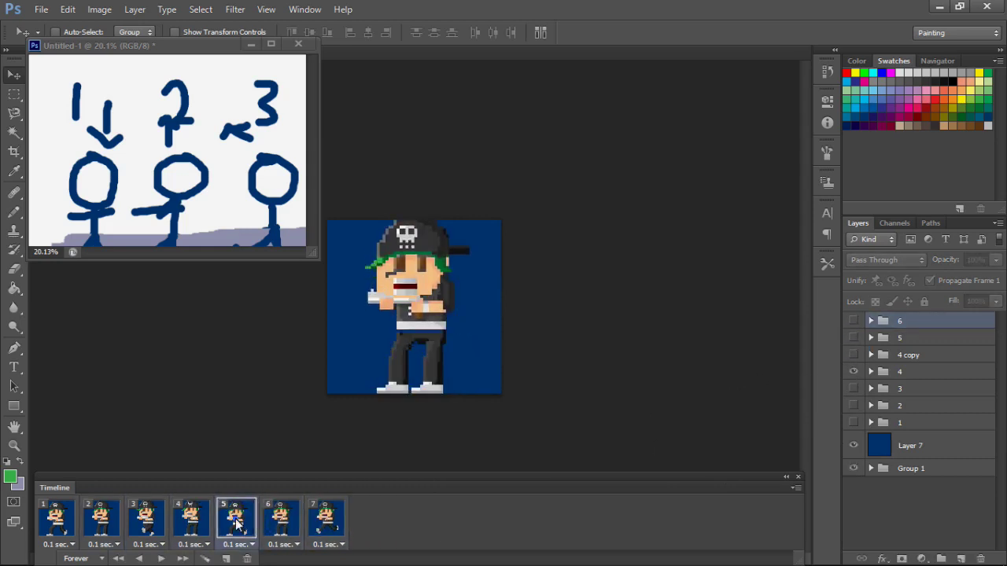
pyautogui.click(326, 526)
pyautogui.click(869, 321)
pyautogui.click(924, 372)
pyautogui.hotkey('ctrl', 't')
pyautogui.press('Escape')
pyautogui.press('Delete')
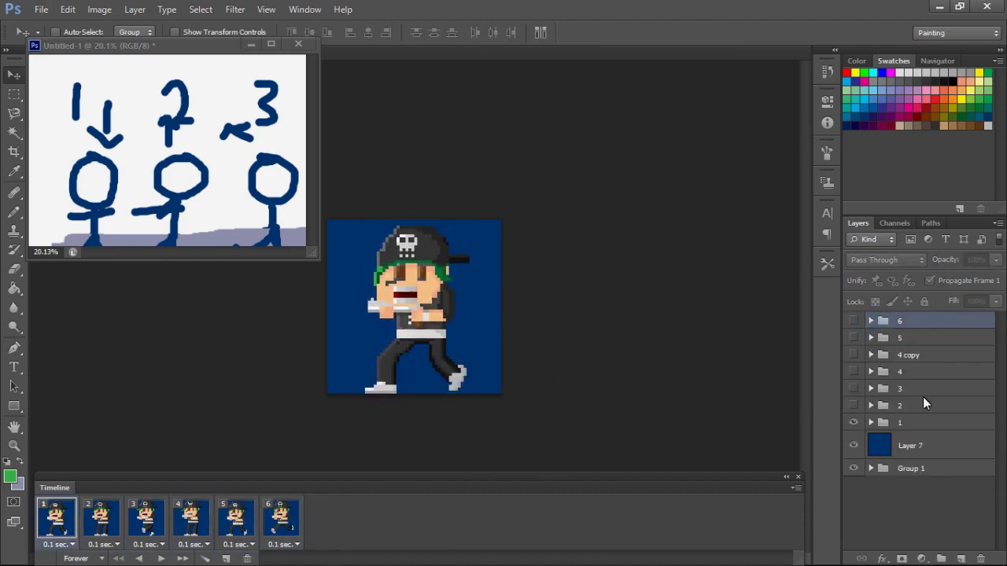
pyautogui.press('space')
pyautogui.keyDown('ctrl'); pyautogui.click(460, 266); pyautogui.keyUp('ctrl')
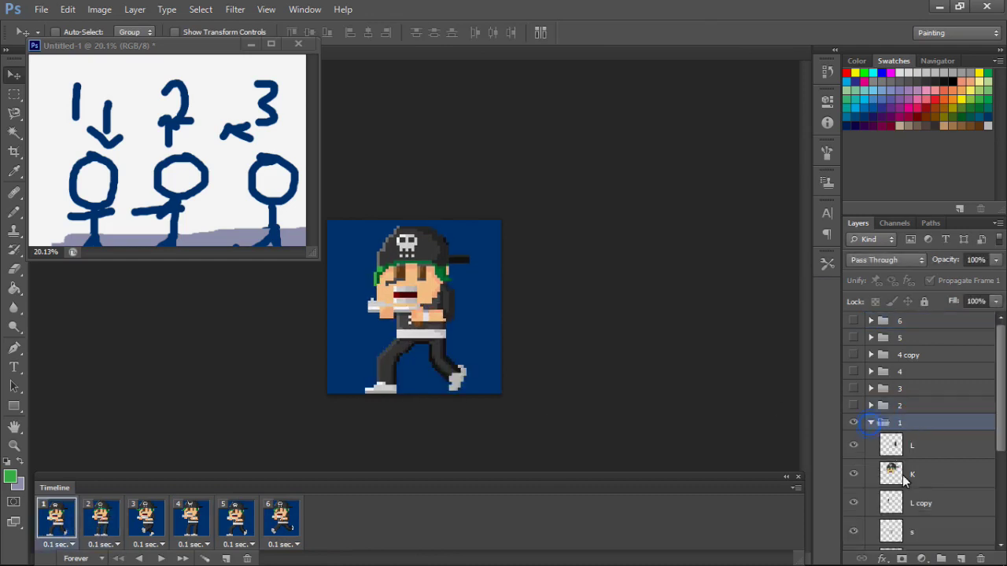
pyautogui.hotkey('ctrl', '+')
pyautogui.press('e')
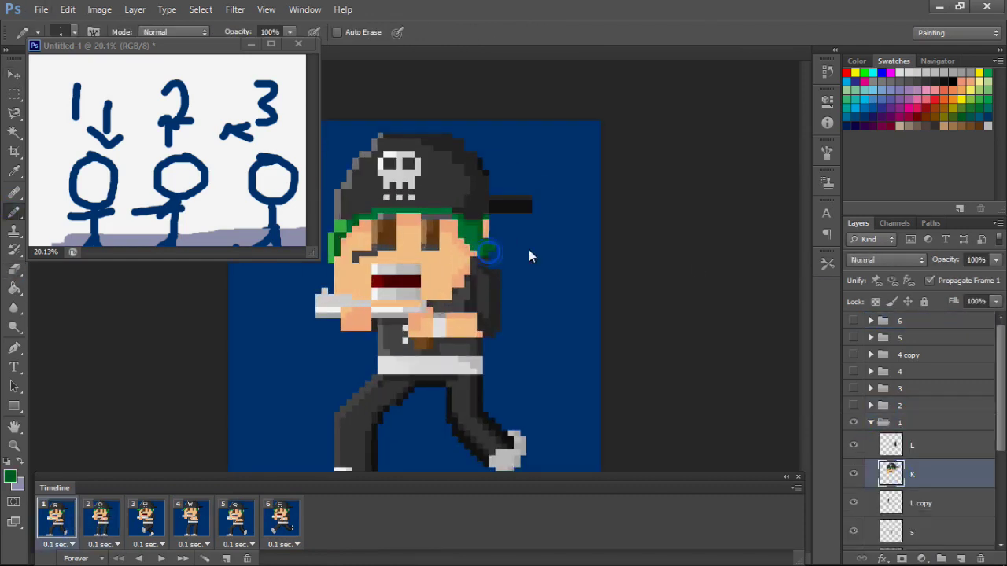
pyautogui.hotkey('ctrl', '-')
pyautogui.press('space')
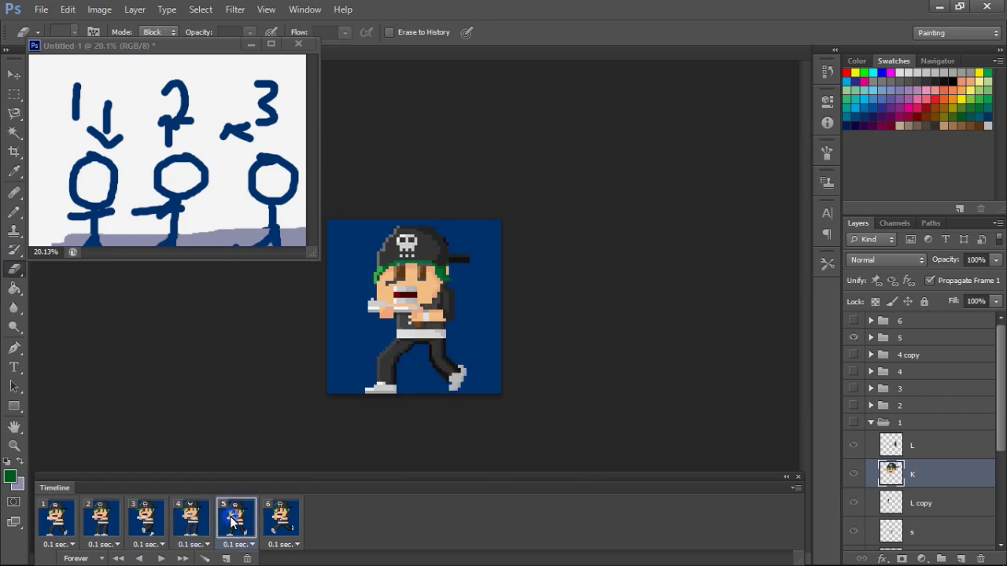
pyautogui.hotkey('ctrl', '+')
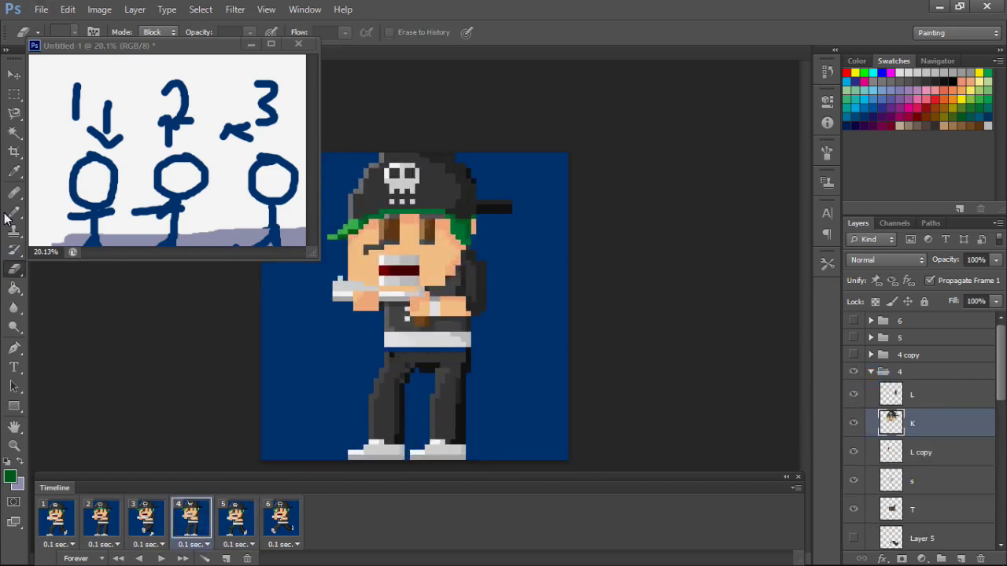
pyautogui.click(8, 215)
pyautogui.hotkey('ctrl', '-')
pyautogui.click(145, 519)
pyautogui.click(117, 525)
pyautogui.press('space')
pyautogui.hotkey('ctrl', '-')
pyautogui.press('space')
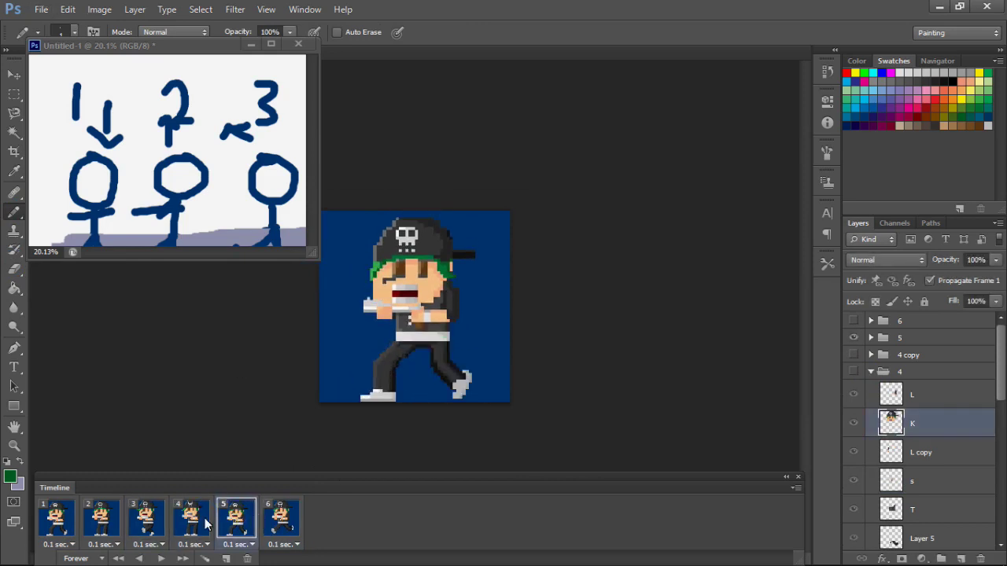
pyautogui.press('space')
pyautogui.hotkey('ctrl', '+')
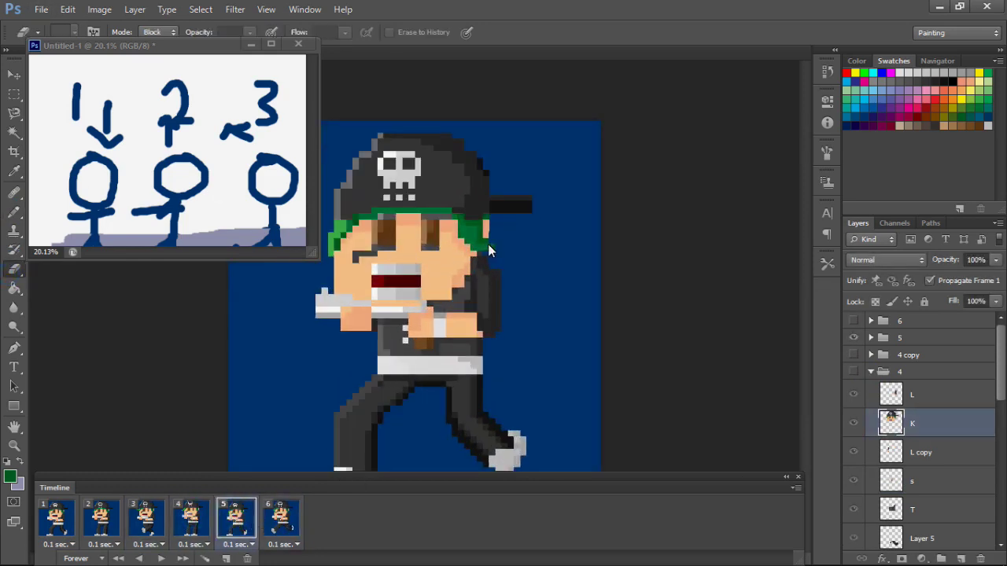
pyautogui.click(143, 533)
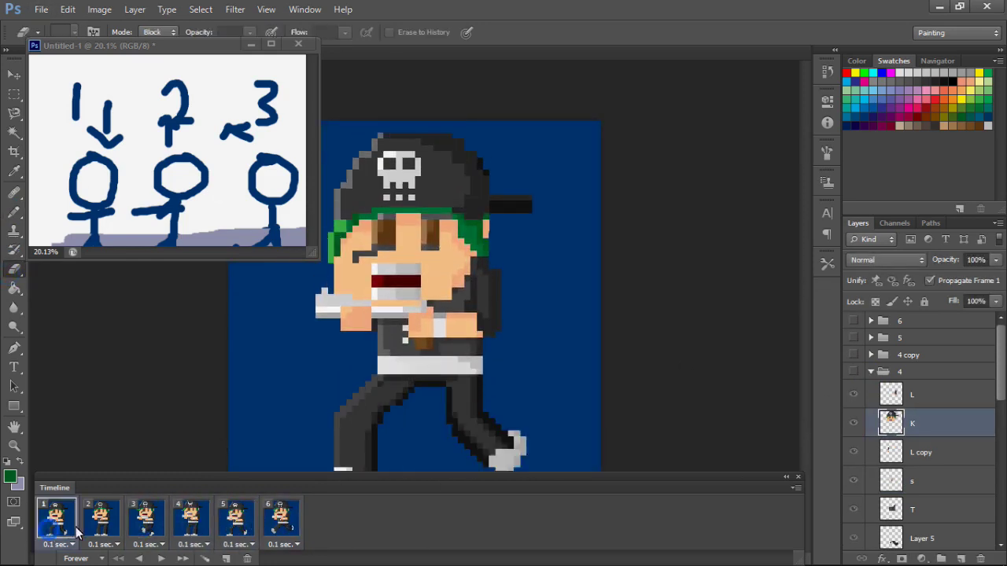
pyautogui.click(870, 371)
pyautogui.click(871, 321)
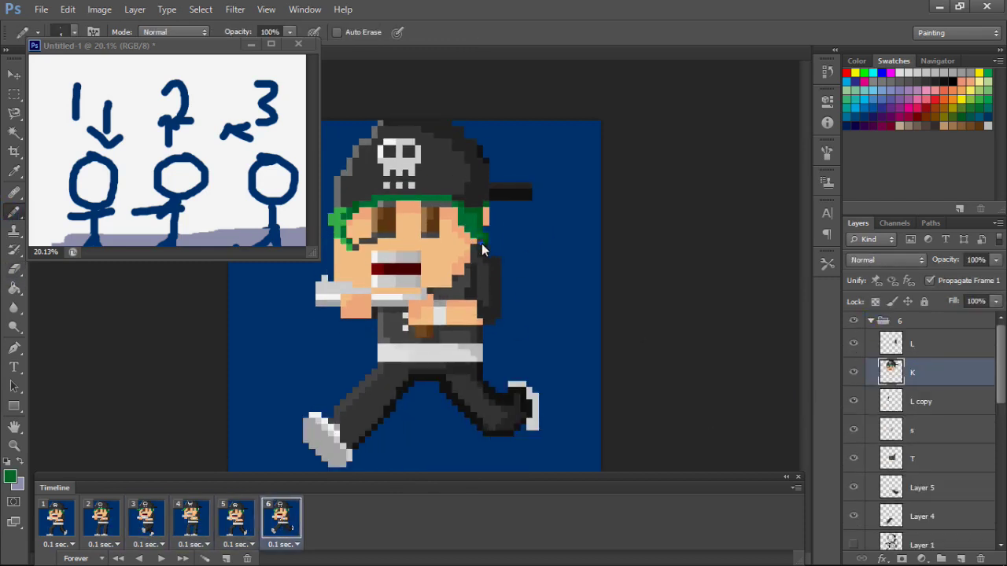
pyautogui.hotkey('ctrl', '-')
pyautogui.press('space')
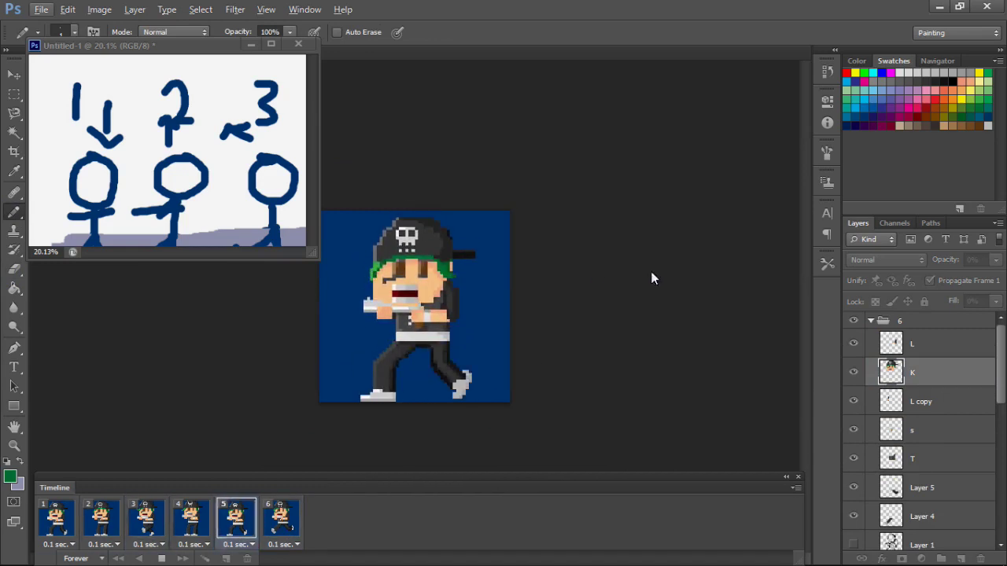
pyautogui.press('space')
pyautogui.scroll(-5, 931, 469)
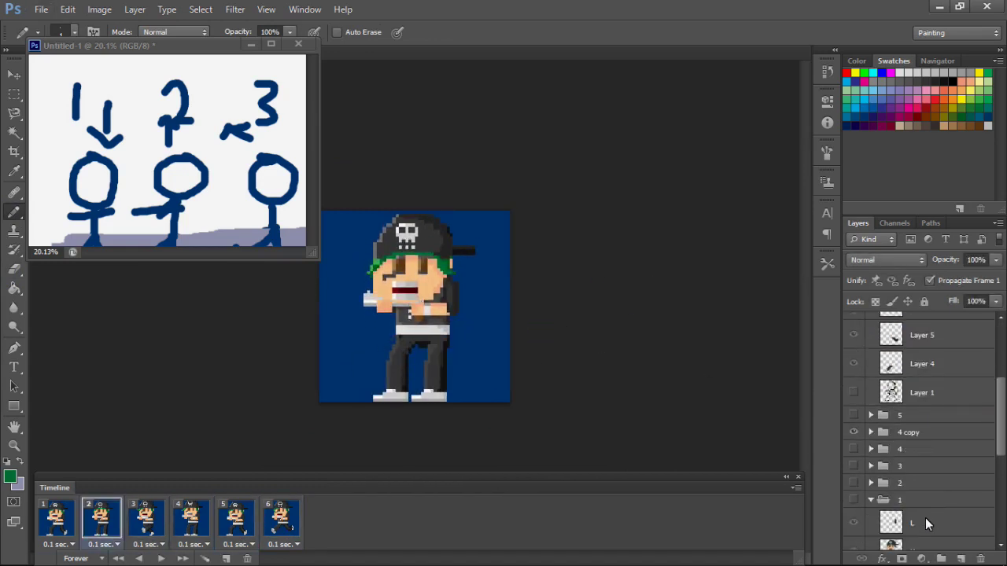
pyautogui.scroll(5, 980, 387)
pyautogui.scroll(-5, 911, 506)
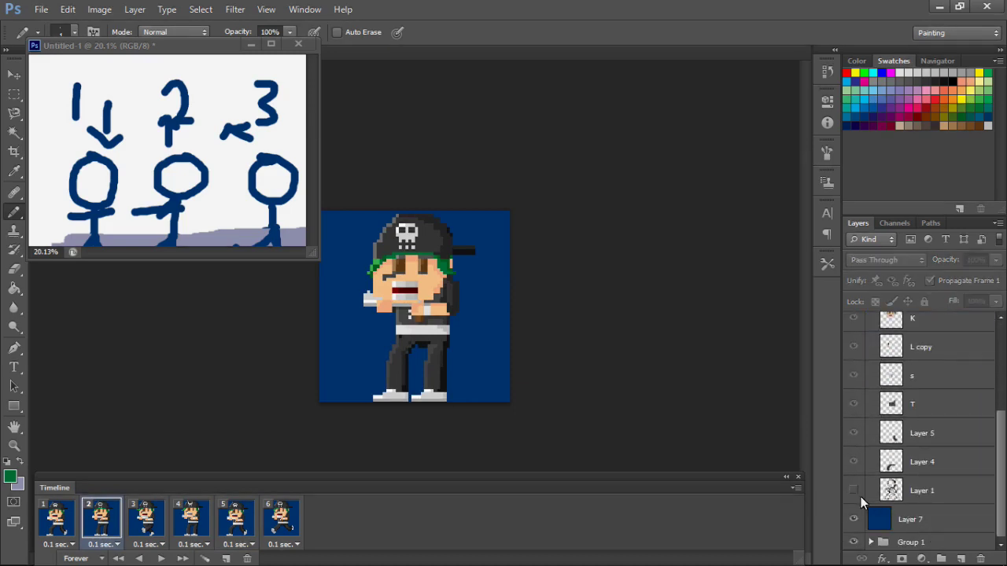
# Show Group 1's city background, hide the blue backdrop, and play the animation over it.
pyautogui.click(870, 542)
pyautogui.scroll(-3, 863, 492)
pyautogui.click(854, 404)
pyautogui.click(854, 536)
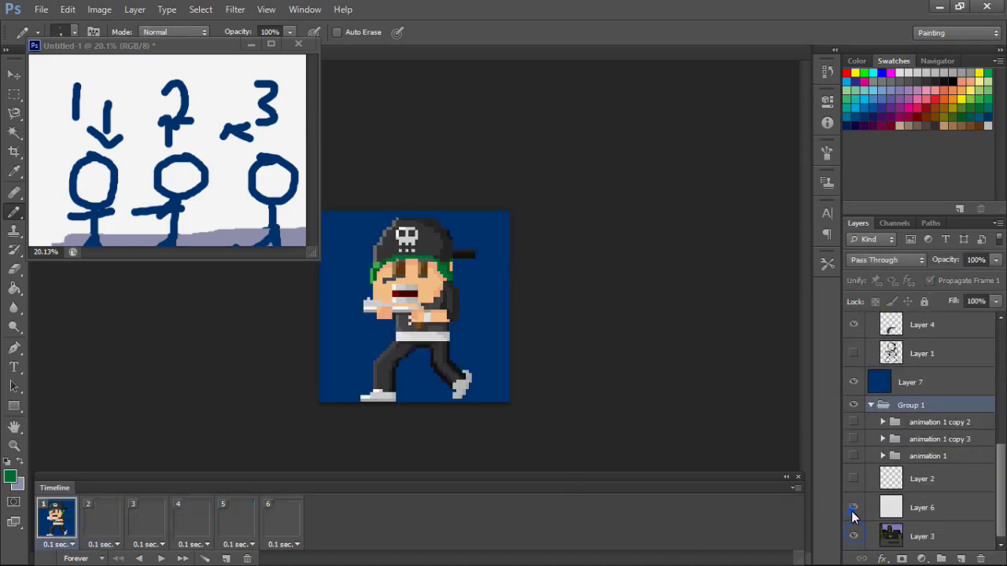
pyautogui.click(282, 519)
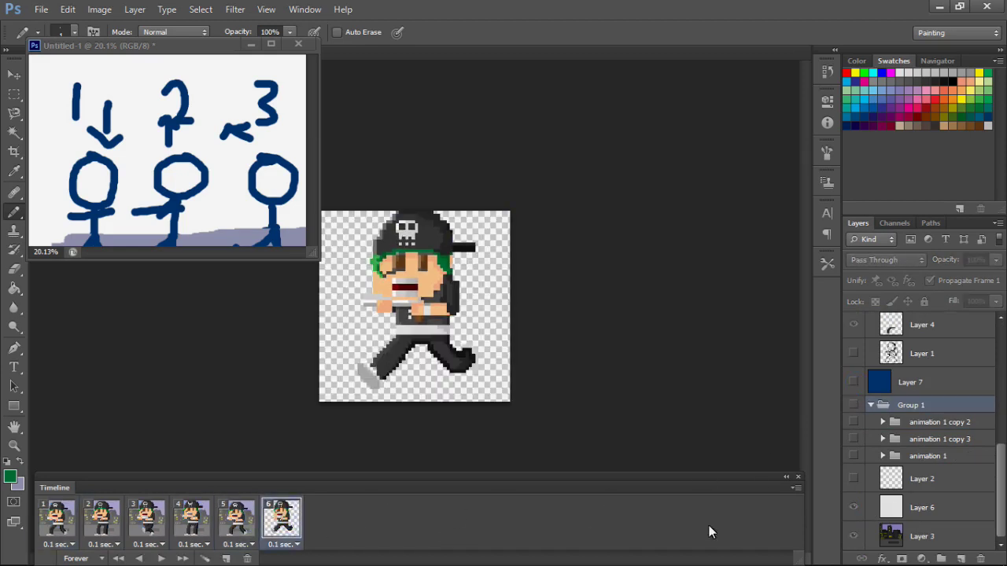
pyautogui.click(870, 468)
pyautogui.click(853, 468)
pyautogui.press('space')
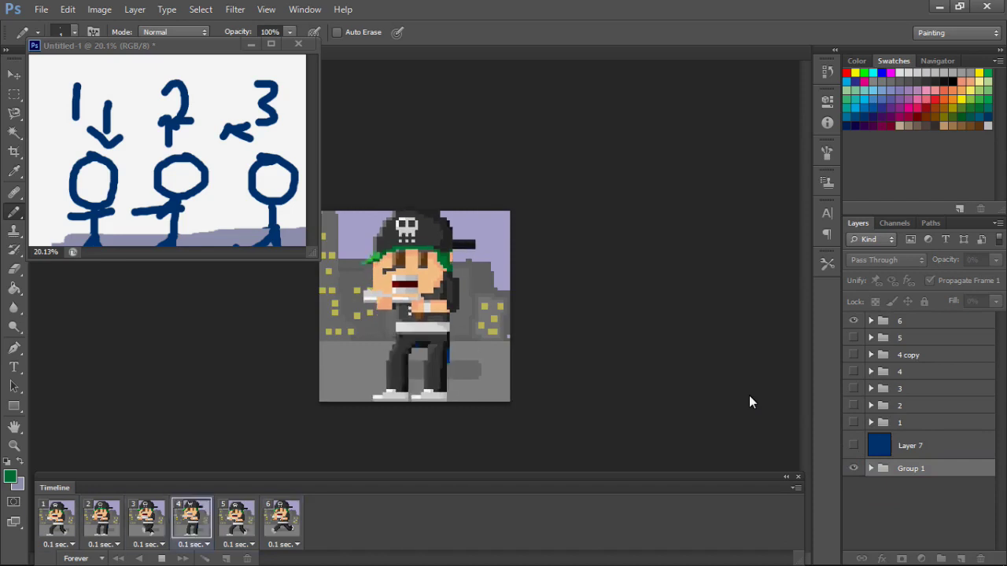
# Close Untitled-1 without saving, then select frame 4's Layer 4 copy leg layer.
pyautogui.click(298, 43)
pyautogui.click(542, 222)
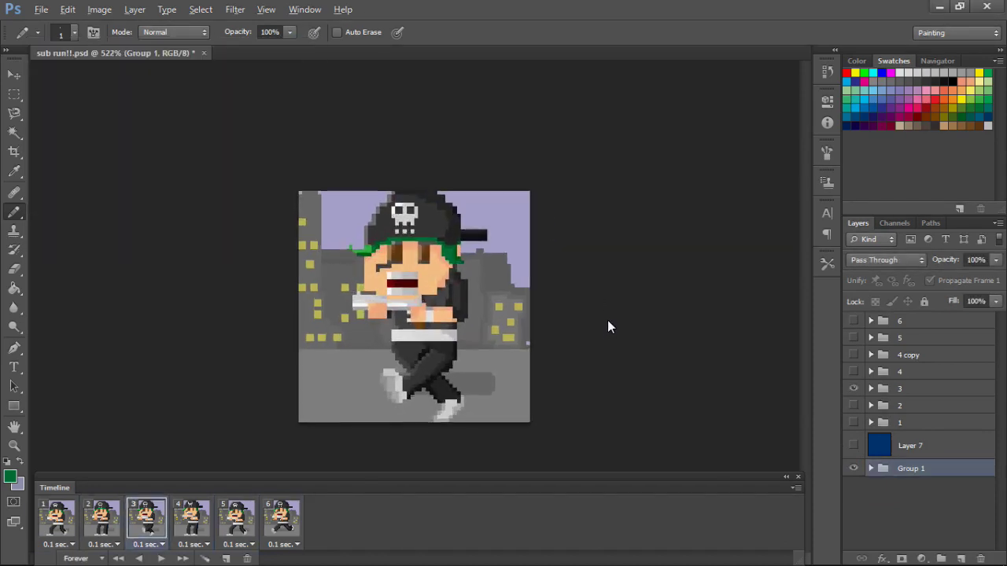
pyautogui.click(871, 468)
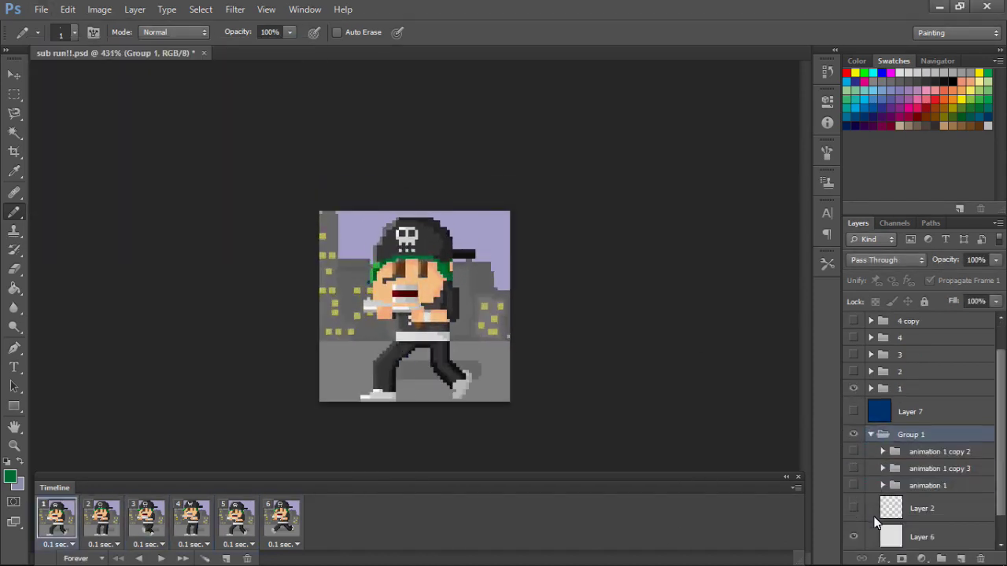
pyautogui.scroll(-2, 904, 432)
pyautogui.scroll(5, 472, 448)
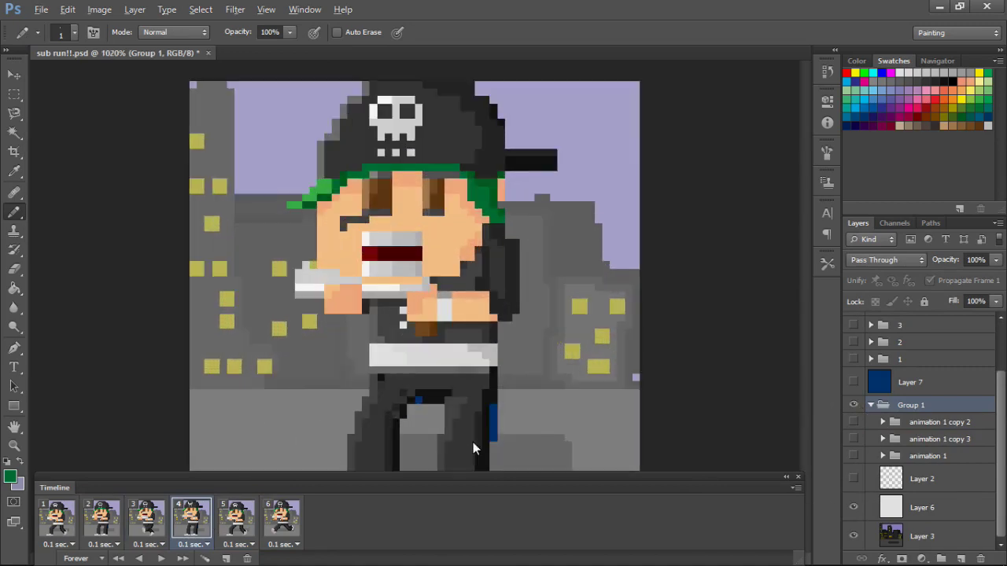
pyautogui.click(880, 422)
pyautogui.click(948, 466)
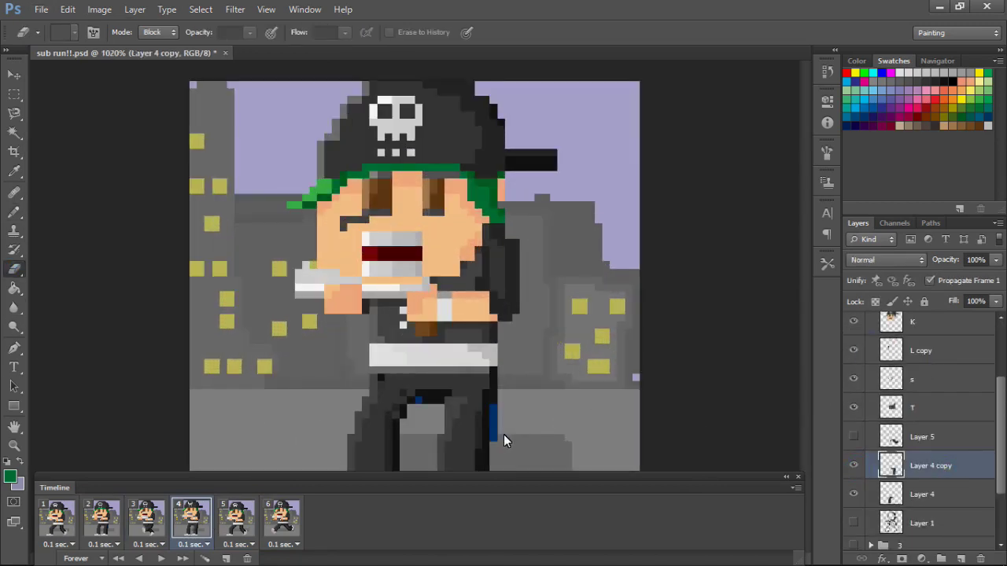
pyautogui.scroll(-5, 422, 405)
pyautogui.press('space')
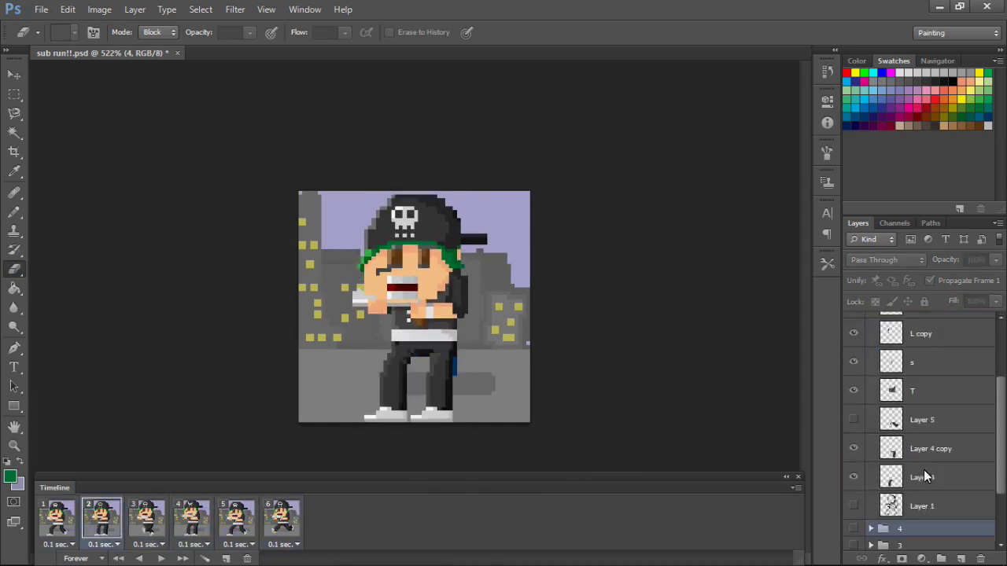
pyautogui.press('v')
pyautogui.click(871, 355)
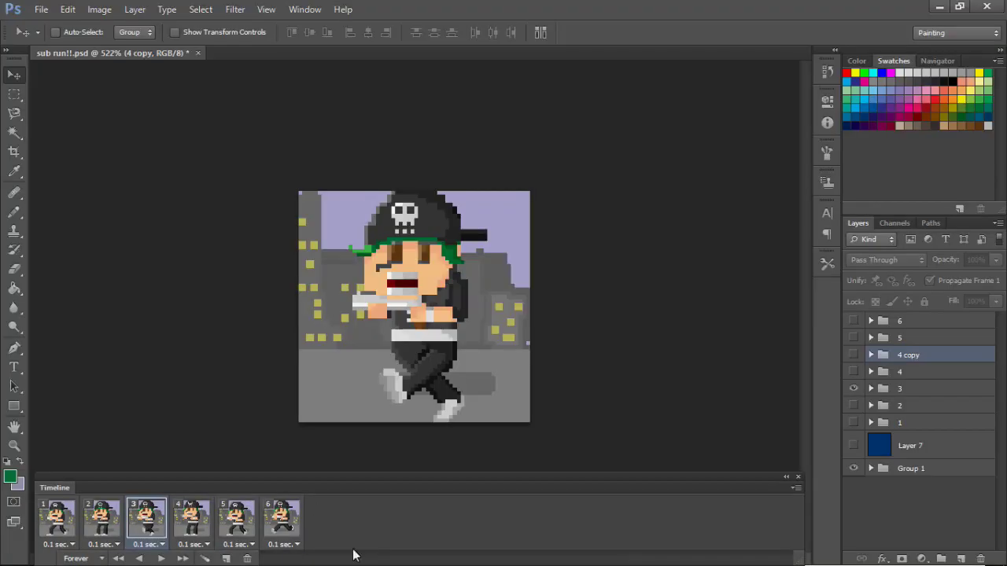
# Put the Notepad note beside Photoshop, save sub-run!!.gif, and view it in Internet Explorer.
pyautogui.moveTo(879, 9); pyautogui.dragTo(786, 155)
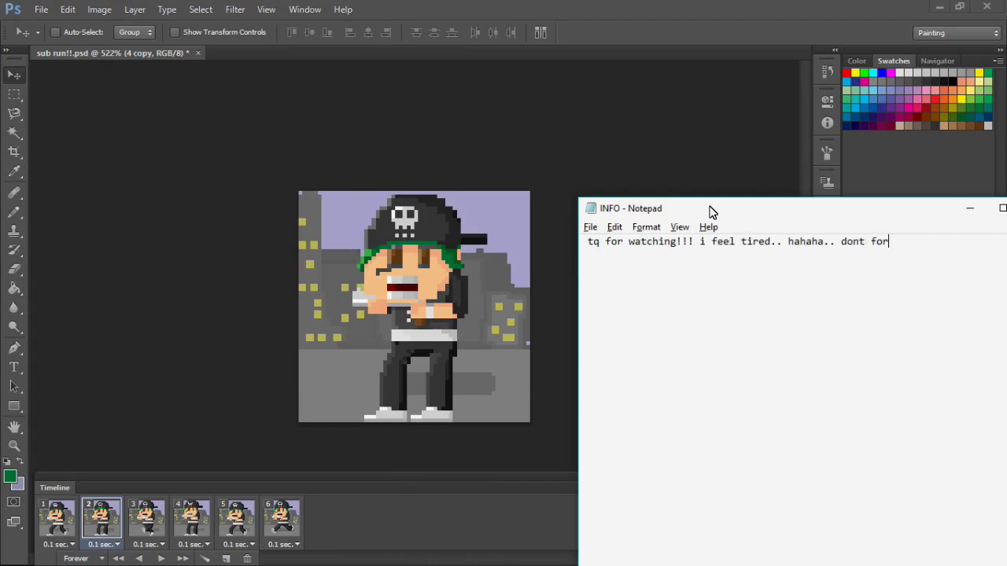
pyautogui.moveTo(777, 210); pyautogui.dragTo(743, 165)
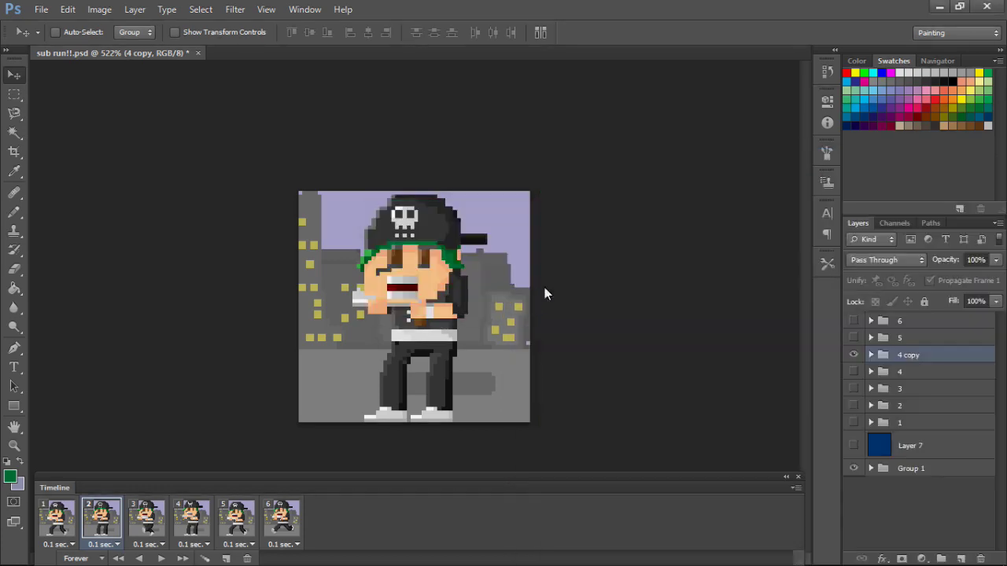
pyautogui.hotkey('ctrl', 'alt', 'shift', 's')
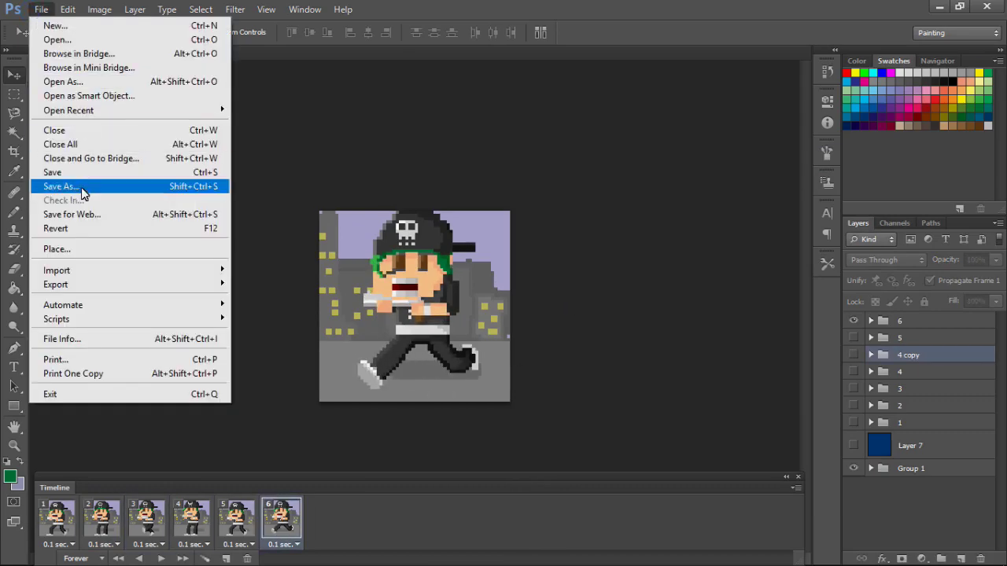
pyautogui.hotkey('ctrl', '+')
pyautogui.hotkey('ctrl', '+')
pyautogui.hotkey('ctrl', '+')
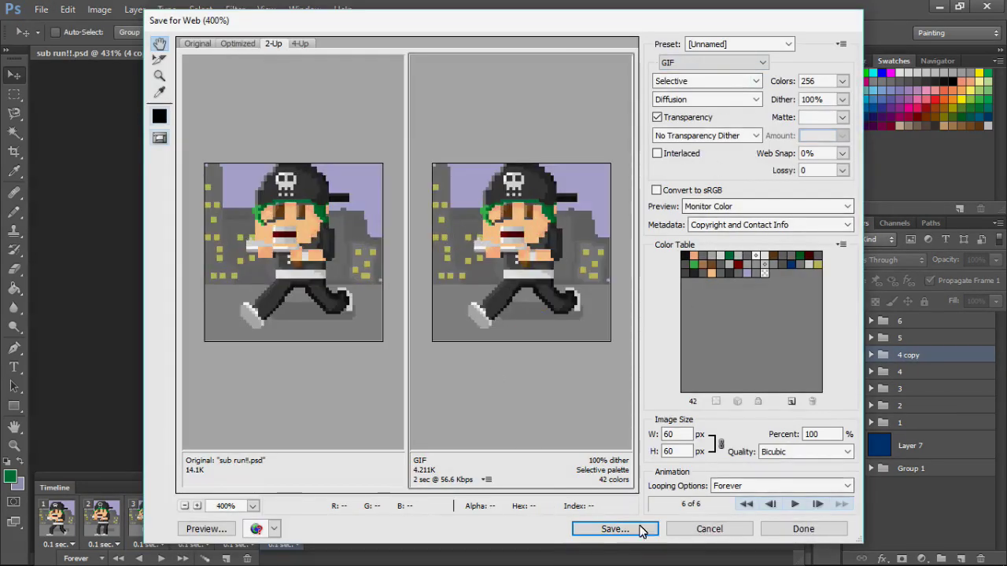
pyautogui.click(633, 530)
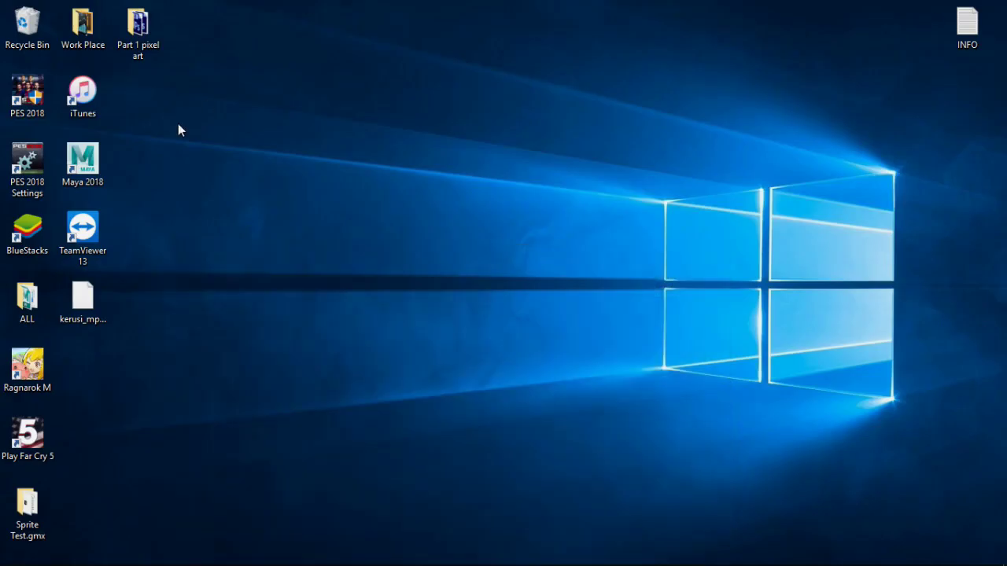
pyautogui.rightClick(404, 141)
pyautogui.rightClick(478, 164)
pyautogui.click(751, 319)
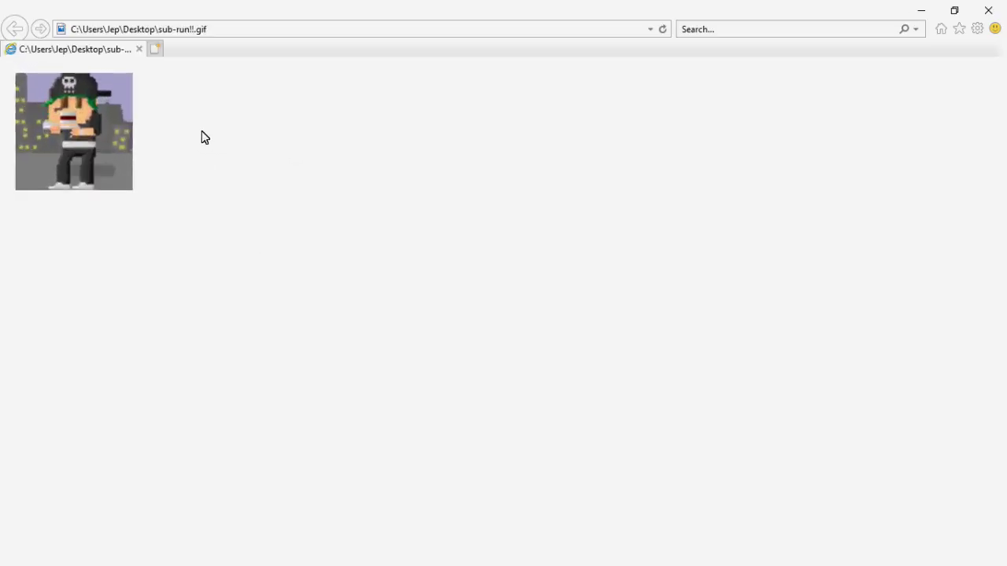
# Re-export sub-run!!.gif via Save for Web, overwriting the old file, and view it in Internet Explorer.
pyautogui.click(995, 8)
pyautogui.click(367, 555)
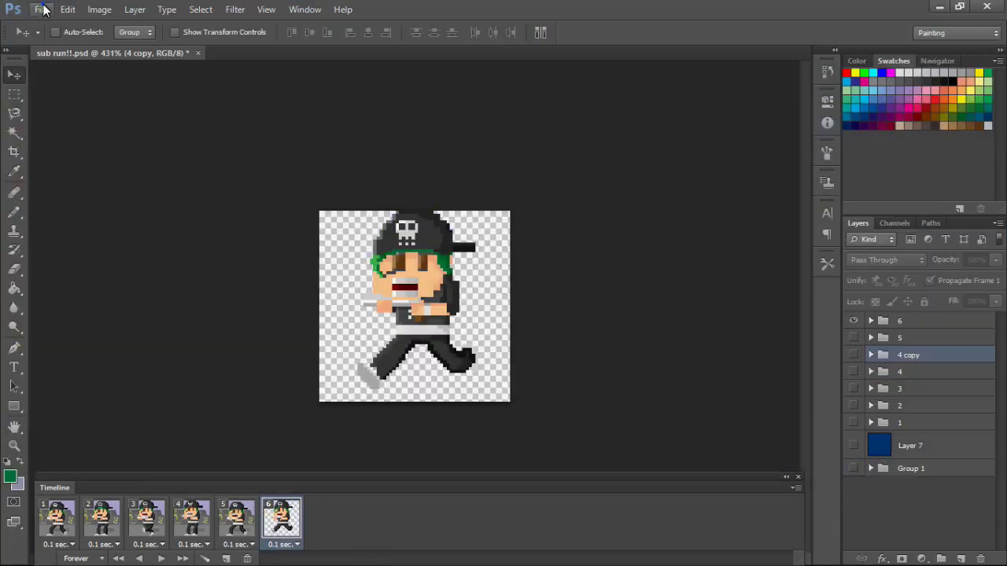
pyautogui.click(41, 9)
pyautogui.click(67, 216)
pyautogui.click(607, 530)
pyautogui.press('Return')
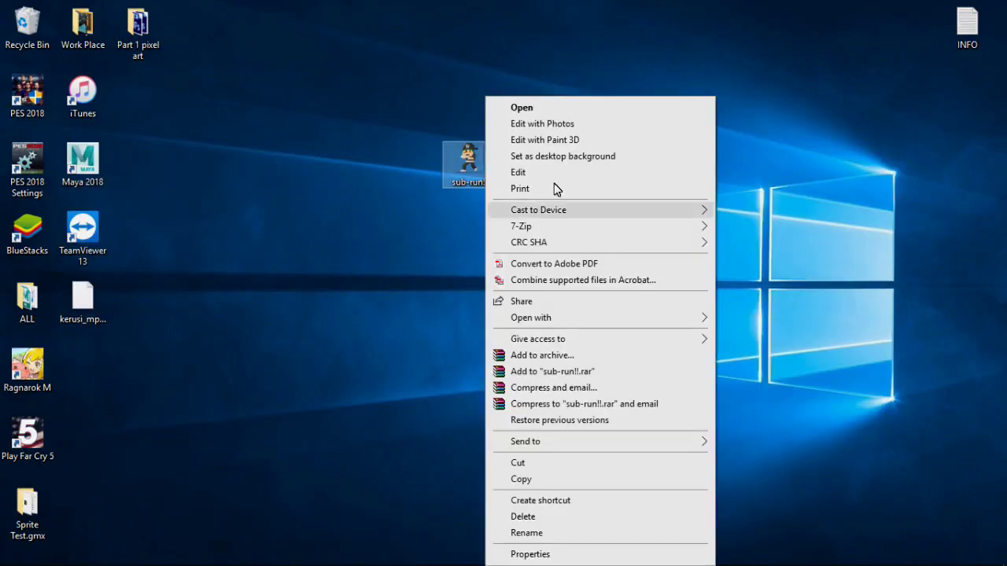
pyautogui.click(755, 318)
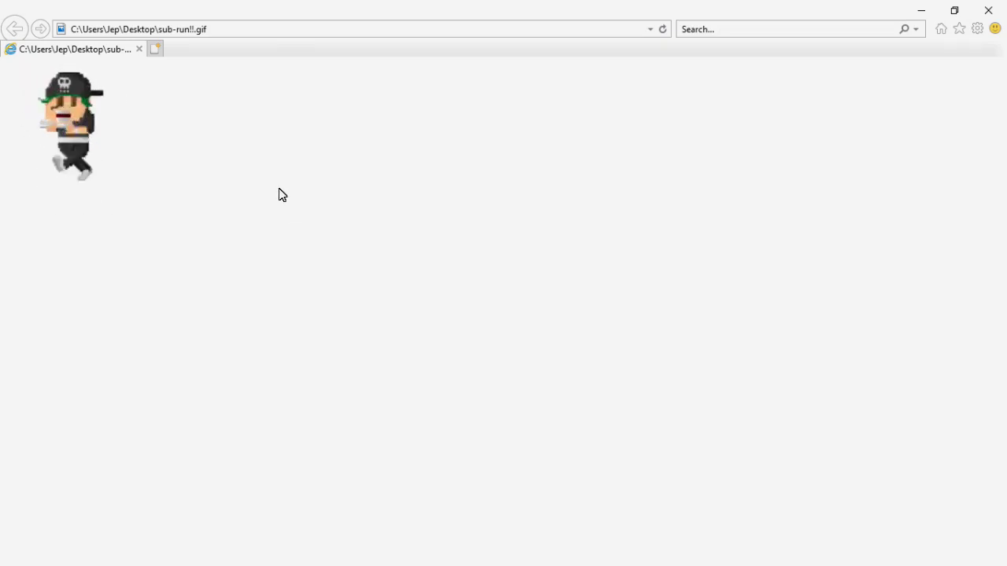